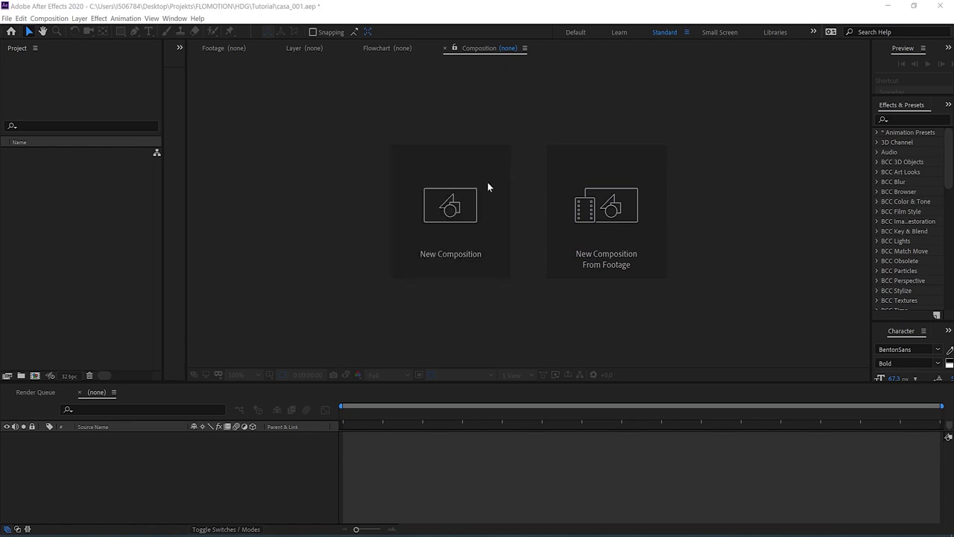
Create a new composition sized 1920 by 1080 px.
left_click(457, 211)
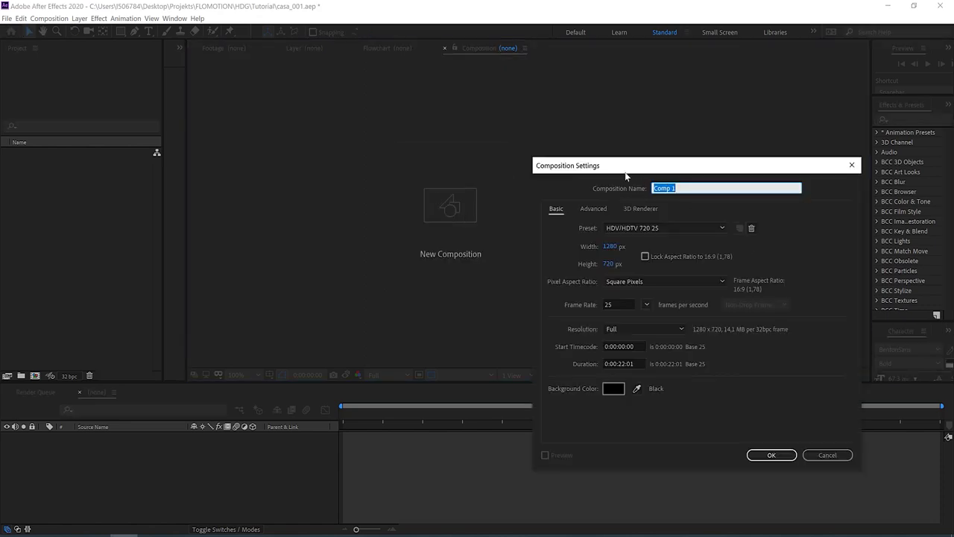
left_click_drag(625, 175, 572, 161)
left_click(556, 232)
type("19")
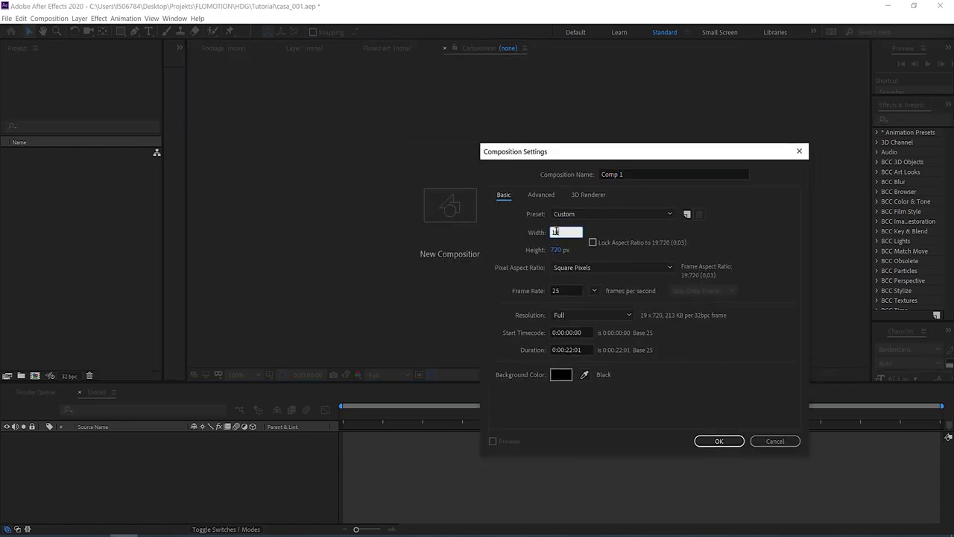
type("20")
left_click(557, 251)
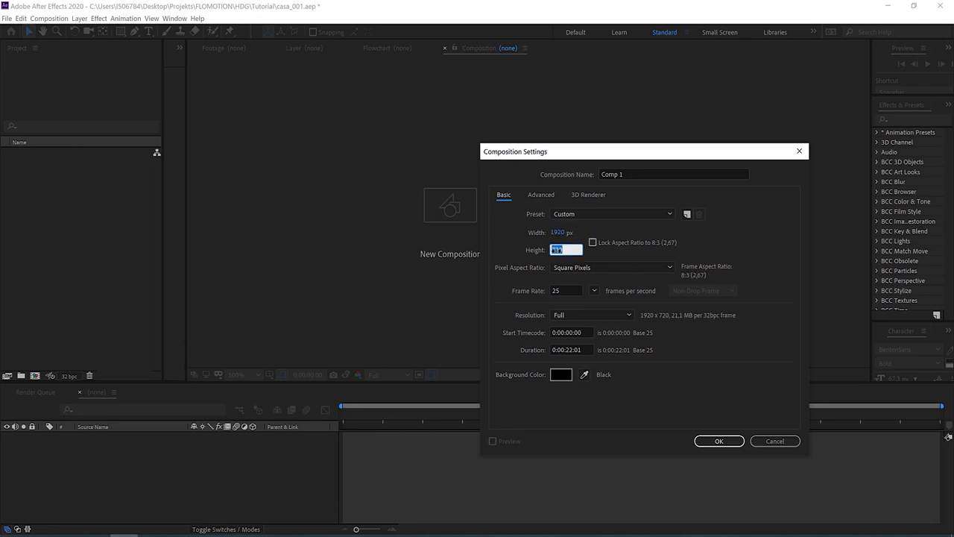
type("1080")
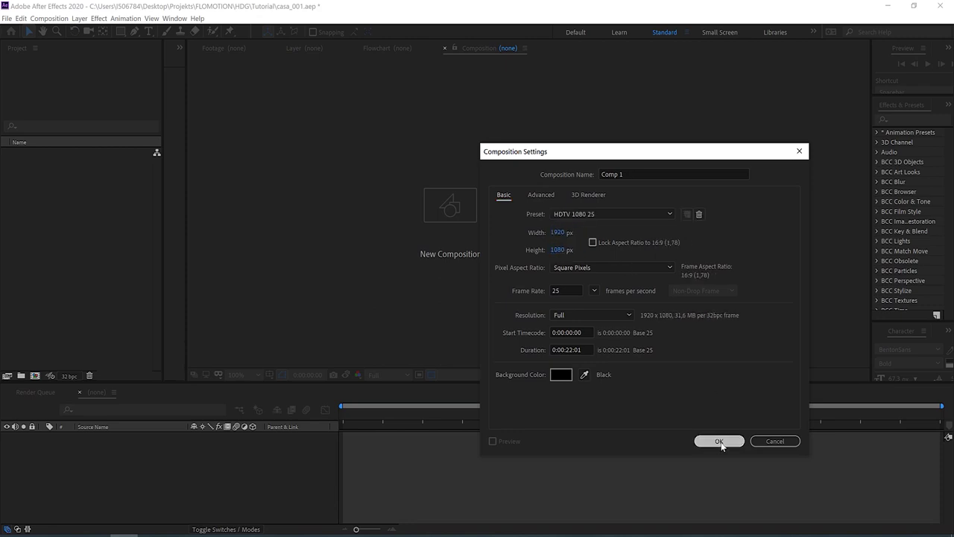
left_click(720, 440)
Add a white solid layer named Floor to the composition.
left_click_drag(189, 197, 218, 200)
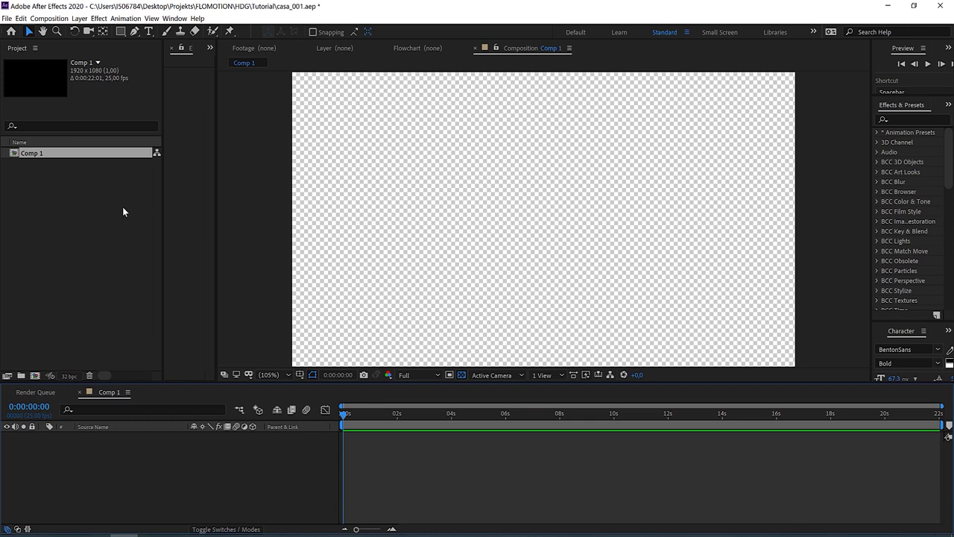
key("ctrl+y")
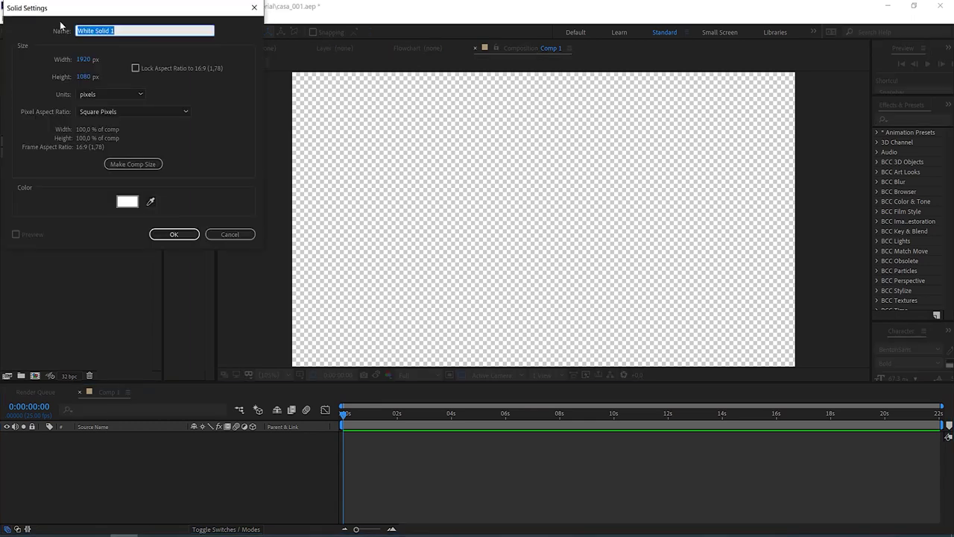
type("Floor")
left_click(173, 234)
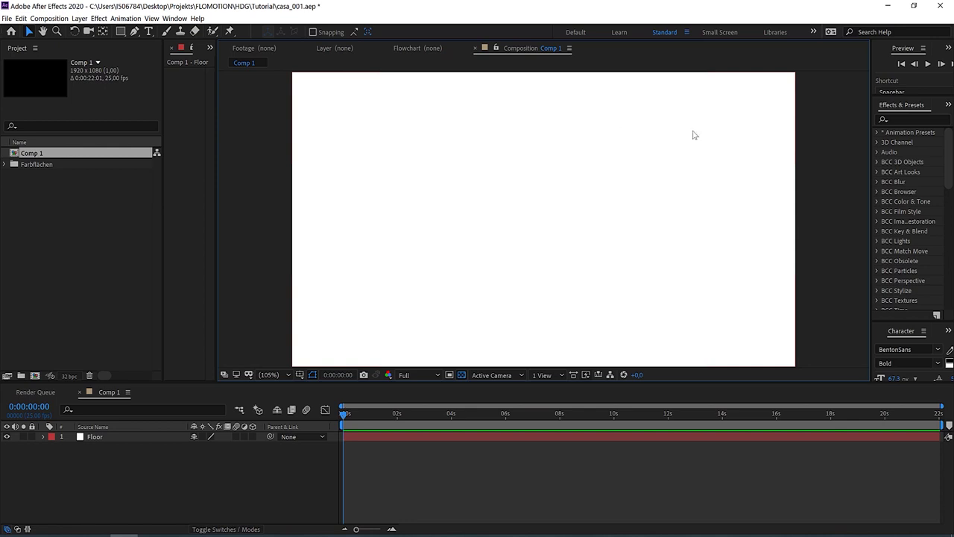
Apply the Grid effect to the Floor layer and set its blending mode to Normal.
left_click(900, 119)
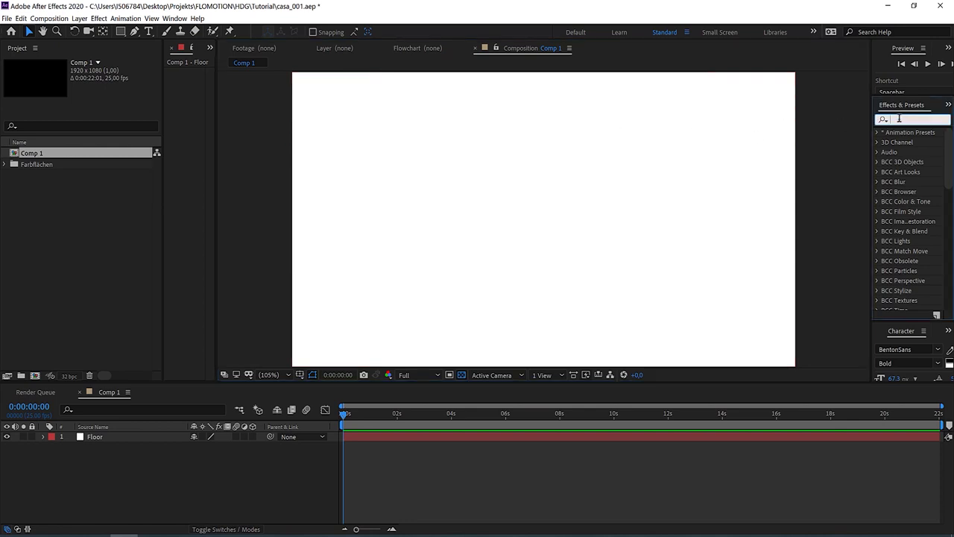
type("grid")
left_click_drag(908, 221, 531, 173)
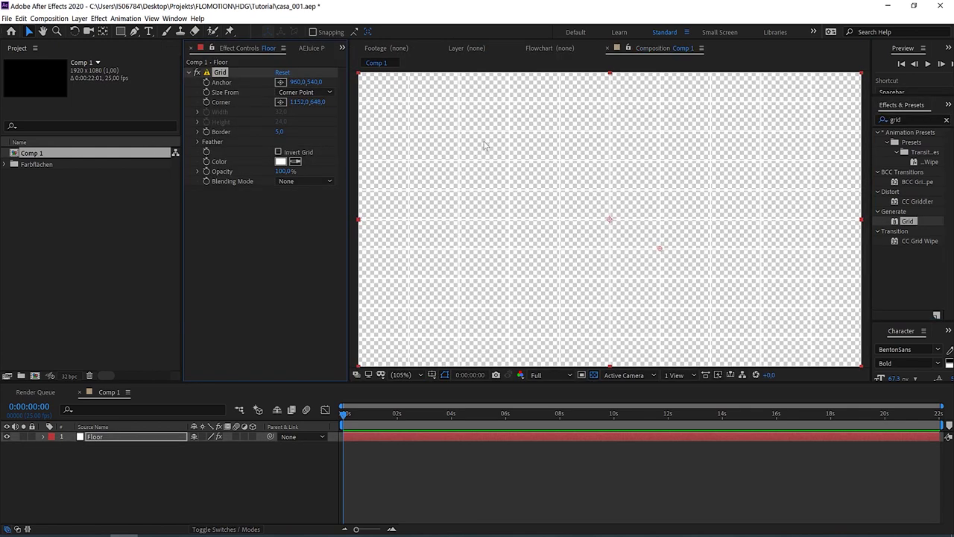
left_click(319, 182)
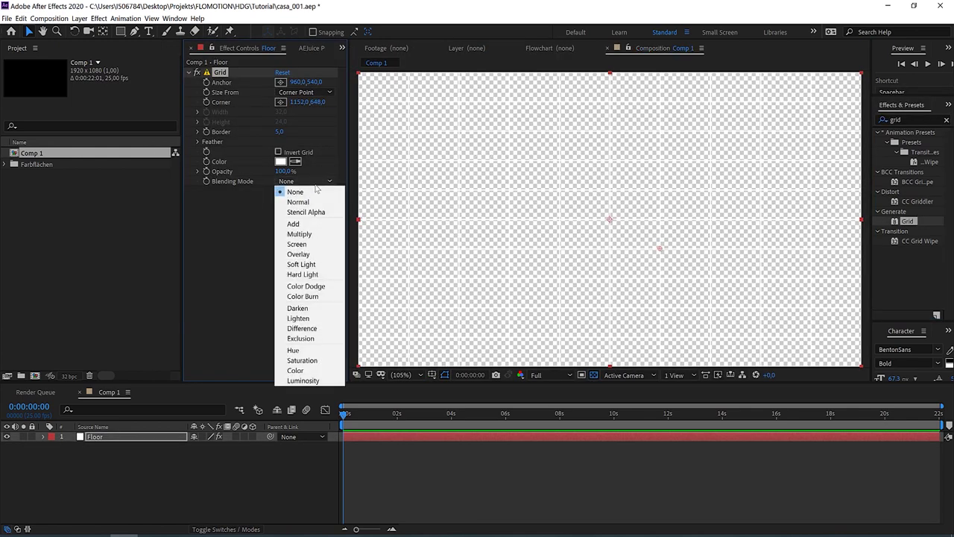
left_click(313, 202)
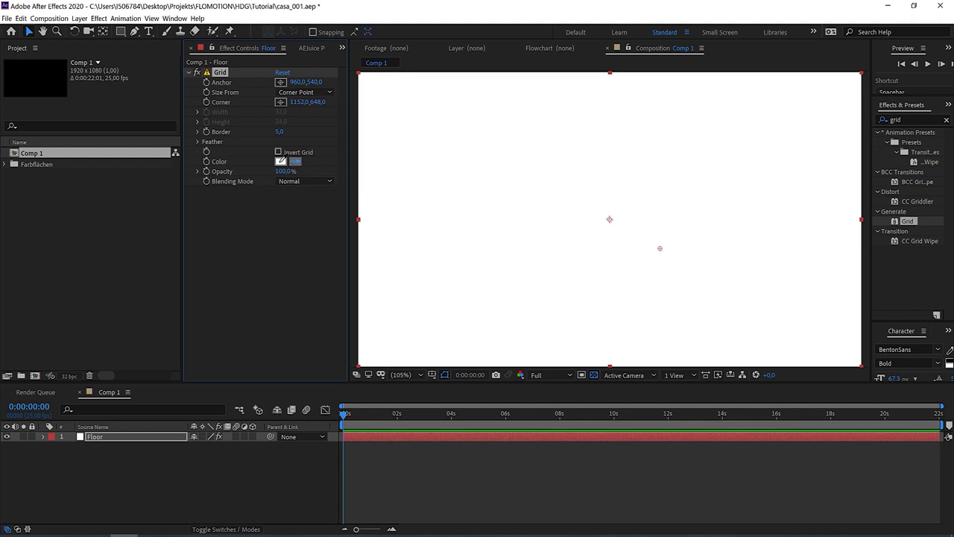
Change the grid line colour to dark grey (2F2F2F).
left_click(283, 165)
left_click(9, 170)
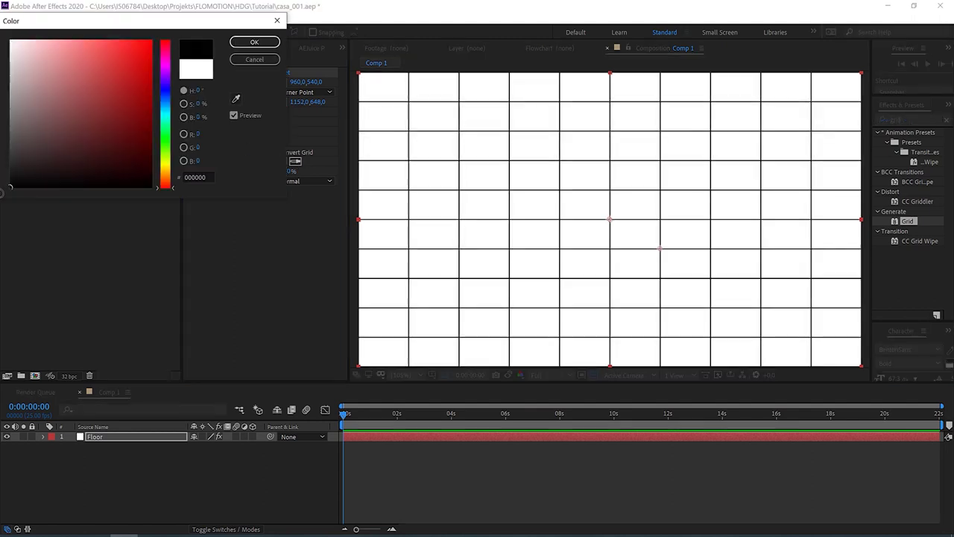
left_click_drag(1, 170, 7, 159)
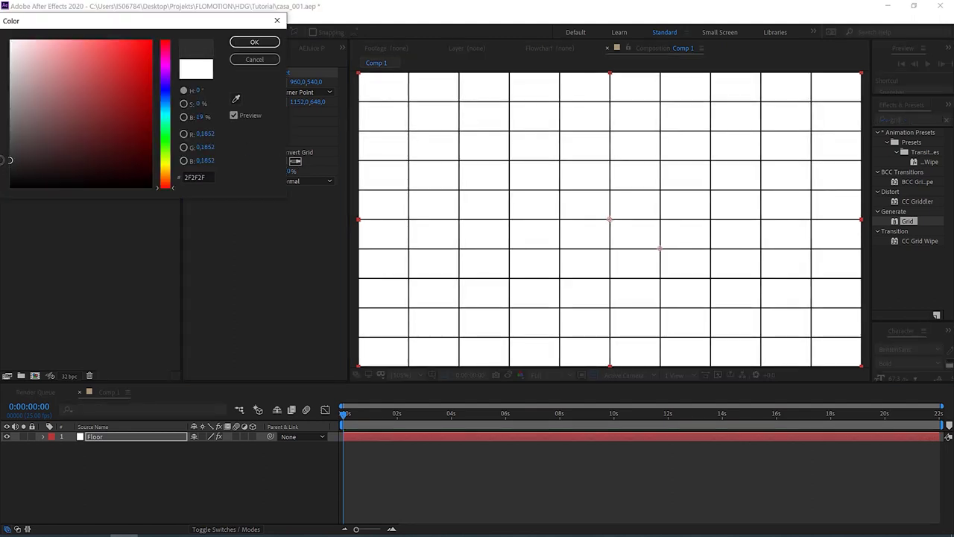
left_click(254, 41)
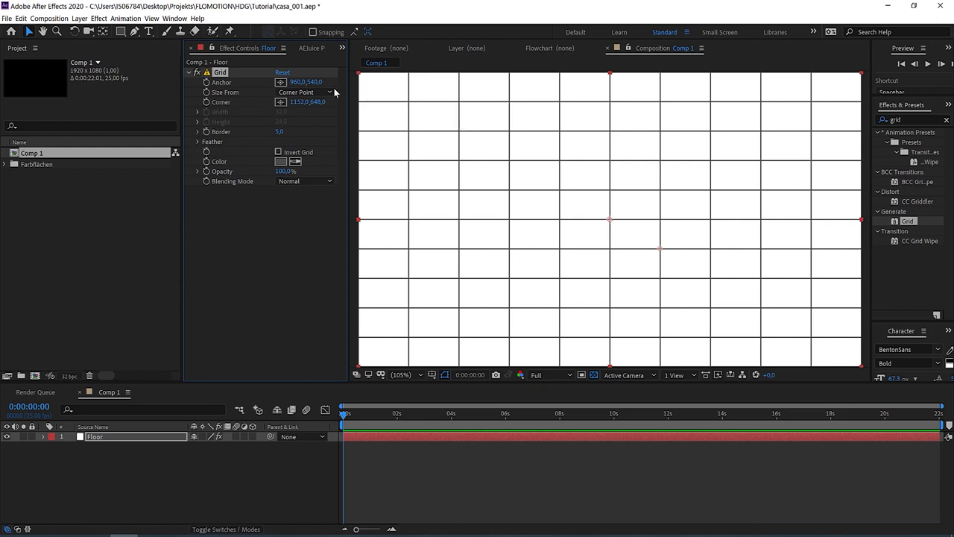
Size the grid by Width & Height Sliders with width 42 and height 41, border 2 and opacity 28%.
left_click(312, 93)
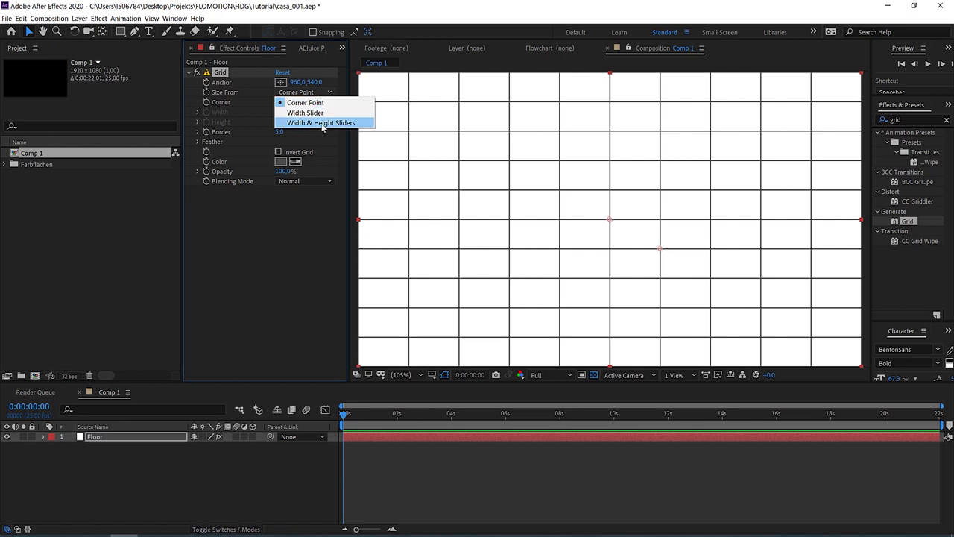
left_click(326, 123)
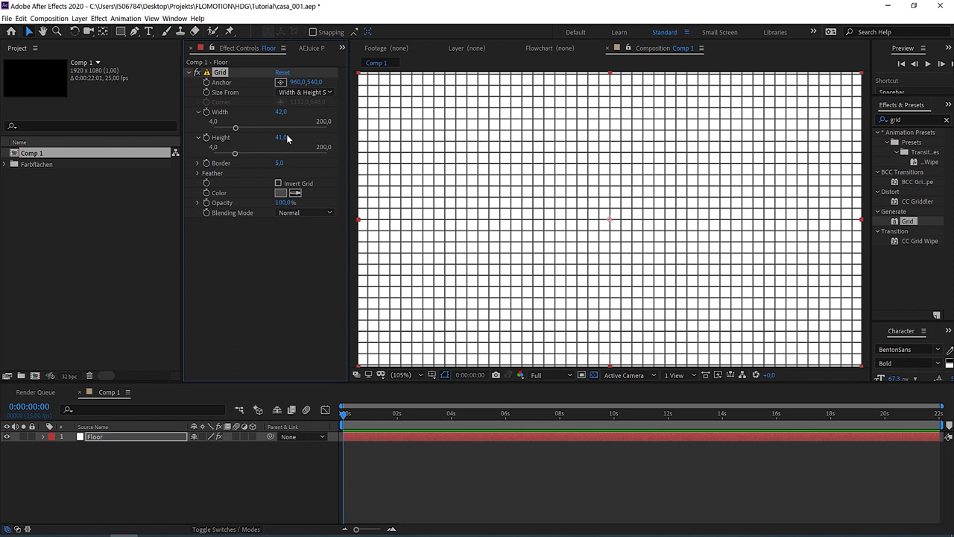
left_click_drag(280, 164, 274, 163)
left_click_drag(281, 204, 251, 205)
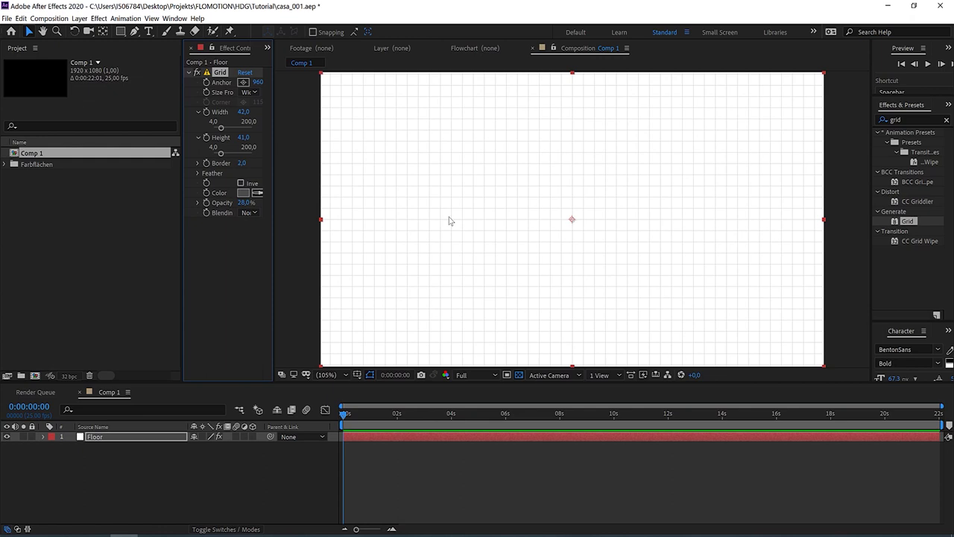
Apply Turbulent Displace to the Floor layer with amount 5 and size 104 to distort the grid lines slightly.
left_click(926, 119)
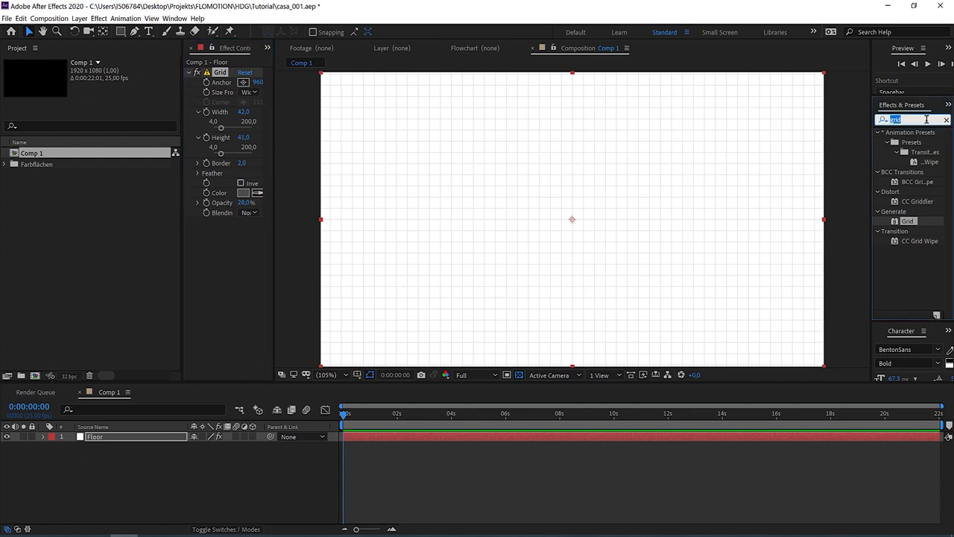
type("turb")
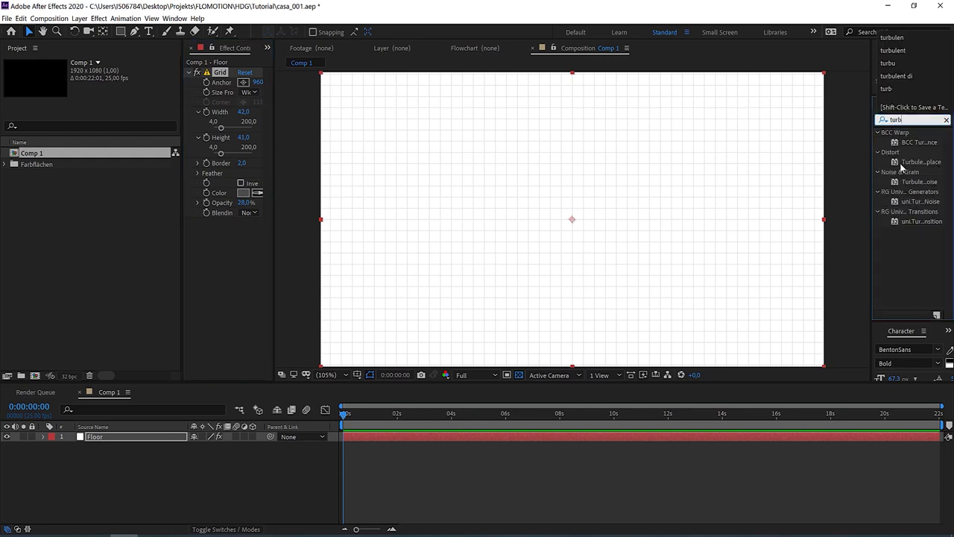
mouse_move(869, 164)
left_mouse_down()
mouse_move(837, 164)
mouse_move(893, 162)
mouse_move(244, 195)
mouse_move(227, 250)
mouse_move(269, 244)
left_mouse_up()
left_click_drag(183, 197, 92, 194)
left_click_drag(198, 245, 186, 243)
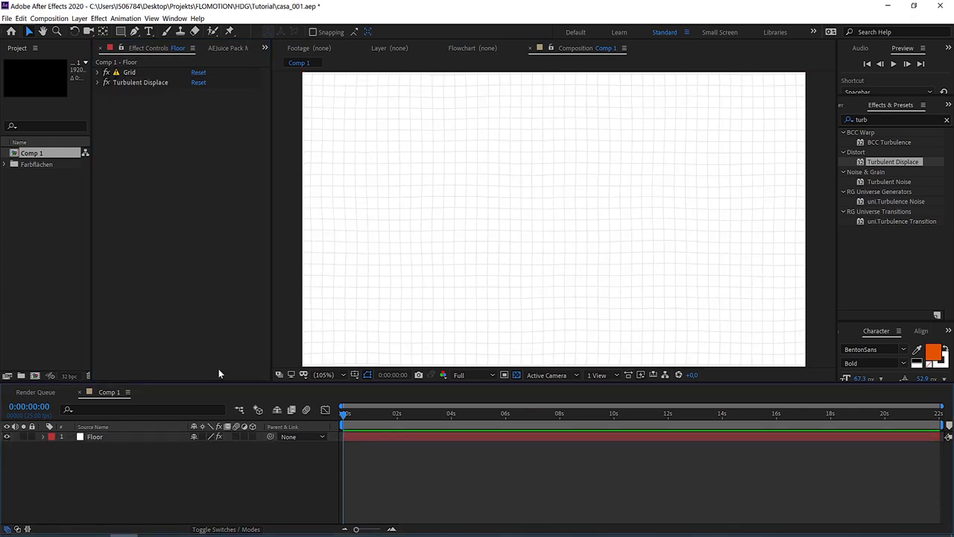
Pre-compose the Floor layer into a new composition named Floor, moving all attributes into it.
left_click(98, 438)
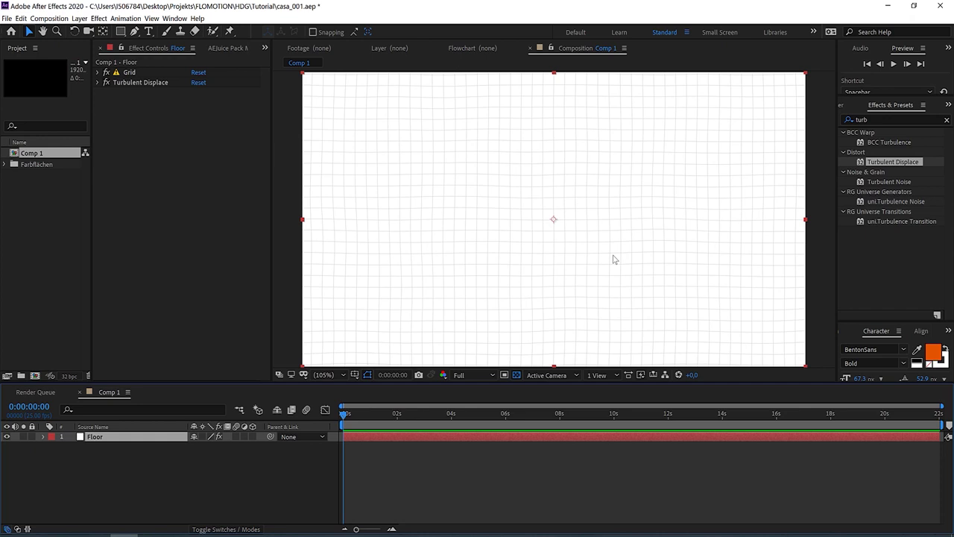
left_click(142, 462)
left_click(135, 436)
key("ctrl+shift+c")
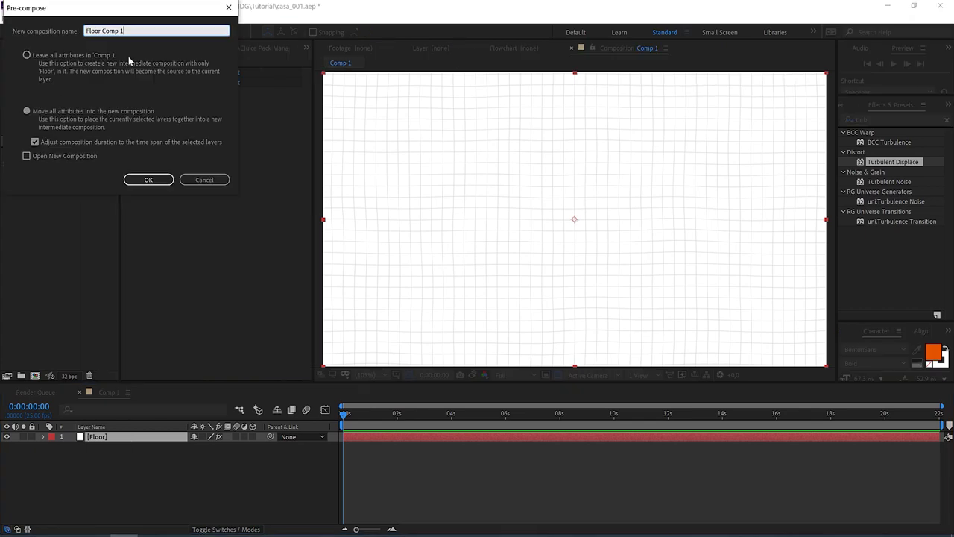
left_click_drag(102, 30, 163, 34)
key("BackSpace")
left_click(140, 180)
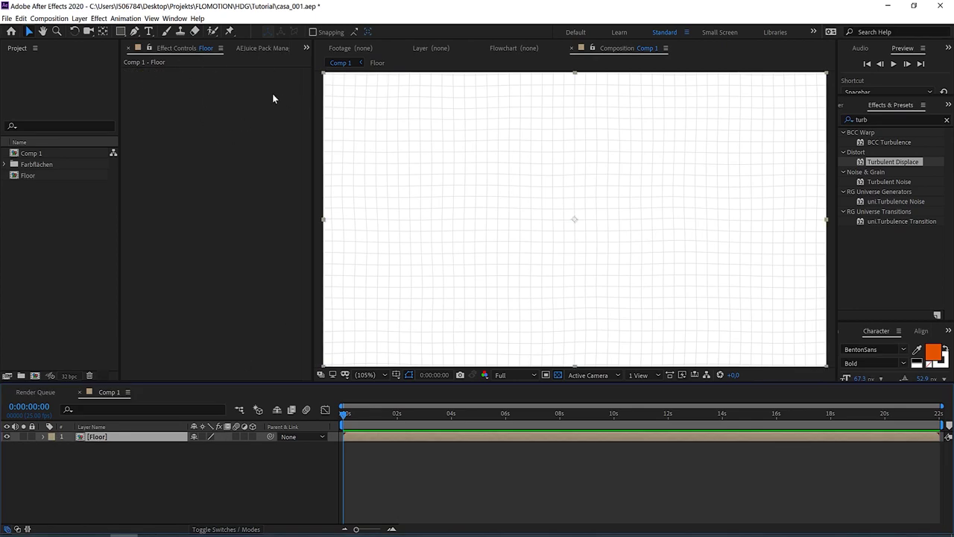
Open the Floor pre-composition and rename its solid layer to Paper.
left_click_drag(315, 129, 251, 124)
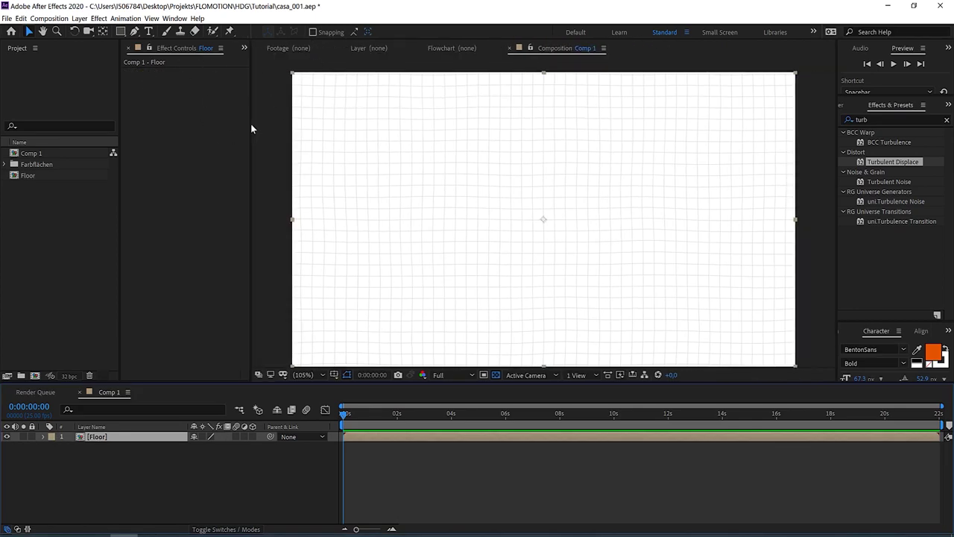
left_click(104, 446)
double_click(97, 437)
left_click(138, 440)
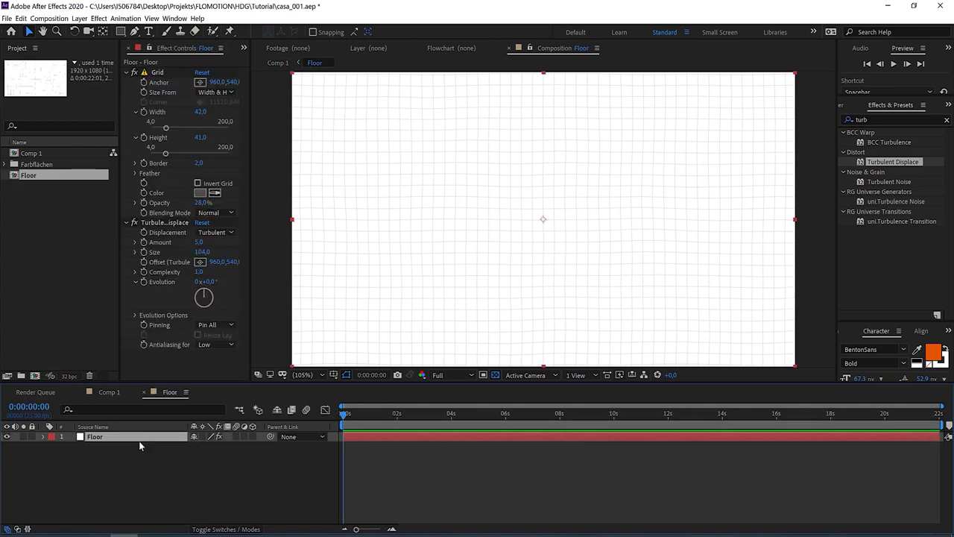
key("Return")
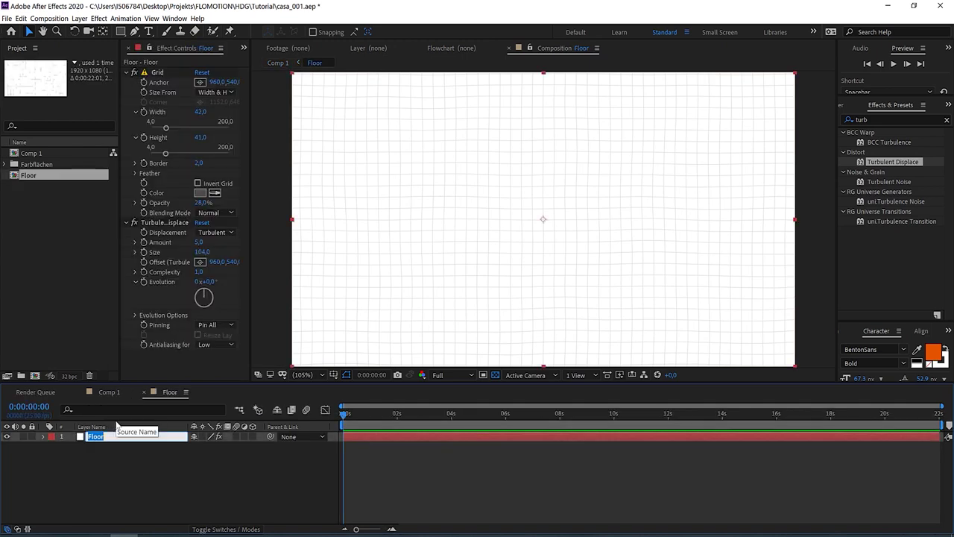
type("Paper")
key("Return")
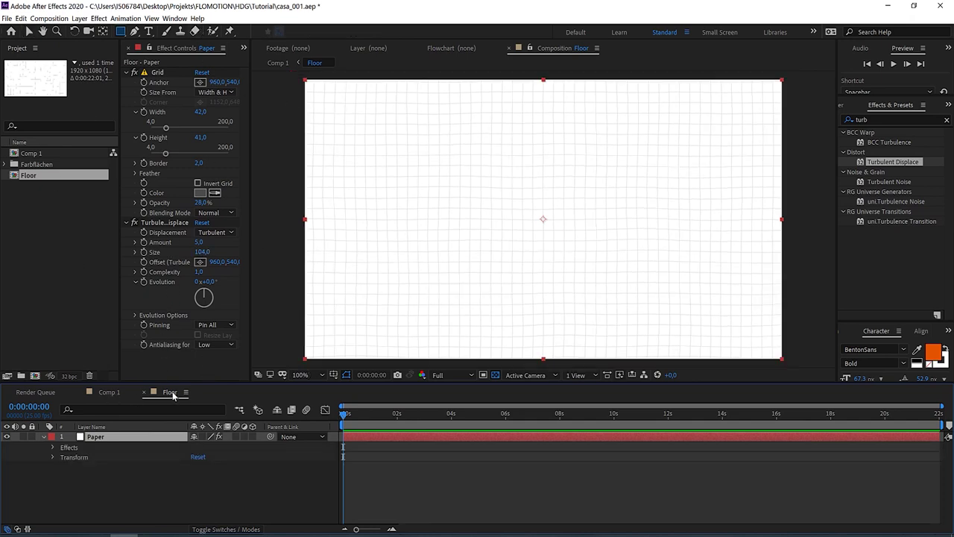
Return to Comp 1 and make the Floor layer a 3D layer.
left_click(110, 396)
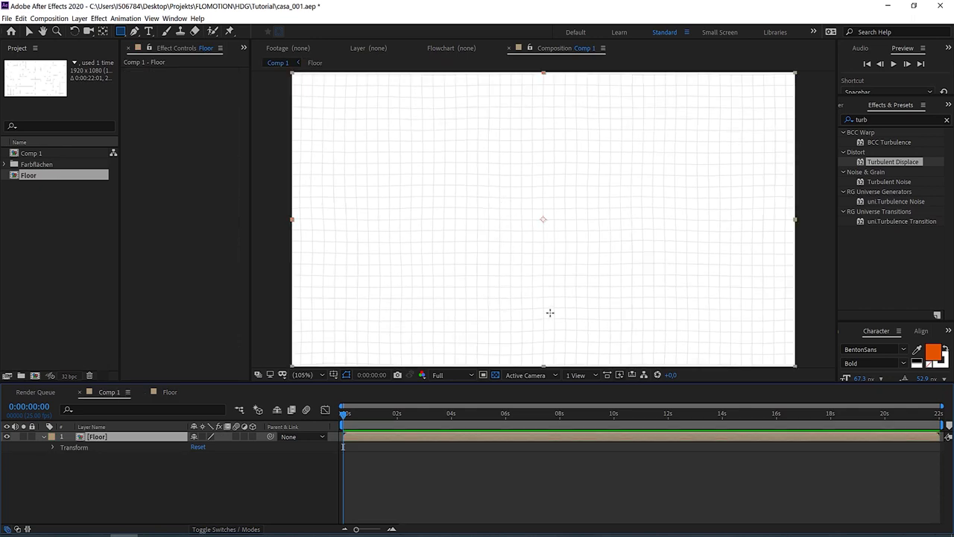
key("slash")
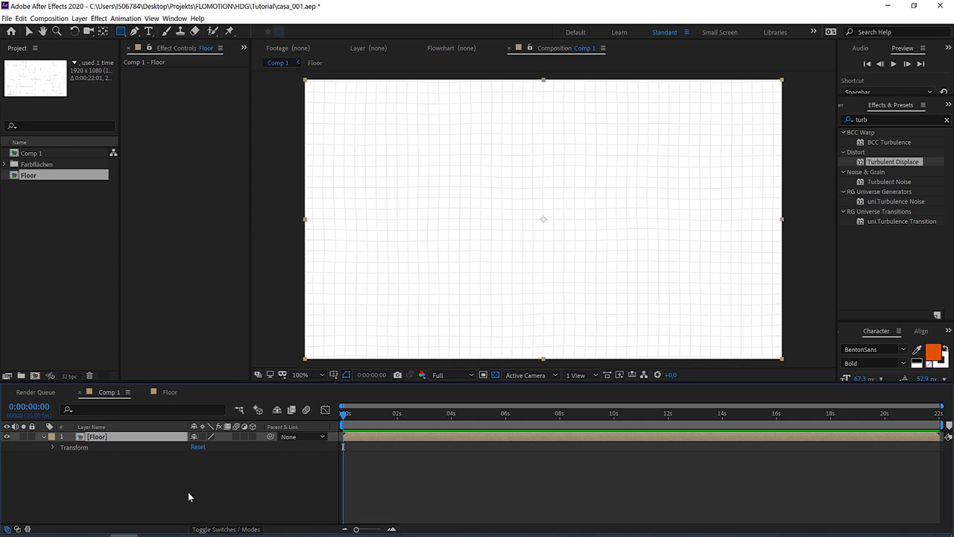
left_click(253, 437)
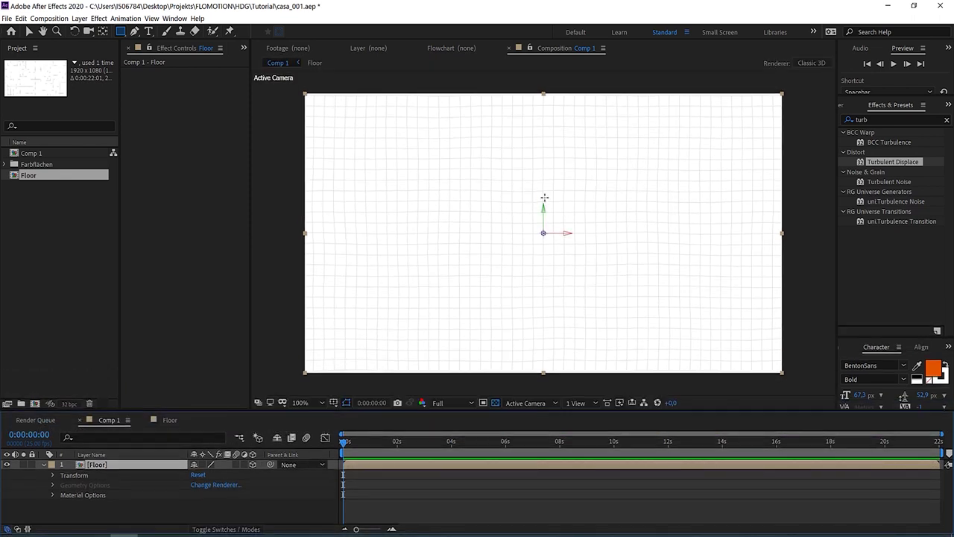
Rotate the Floor layer around its X axis until it lies flat, edge-on to the view.
key("v")
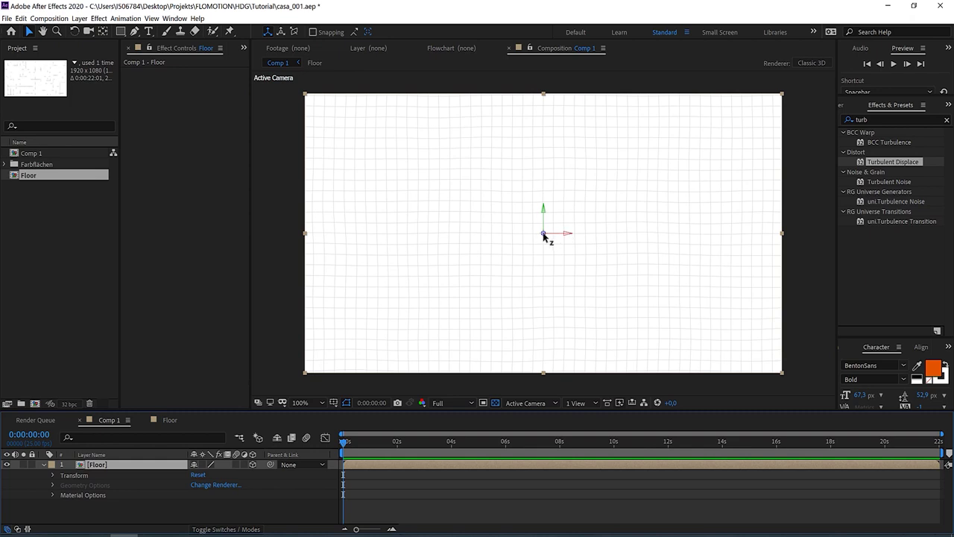
key("w")
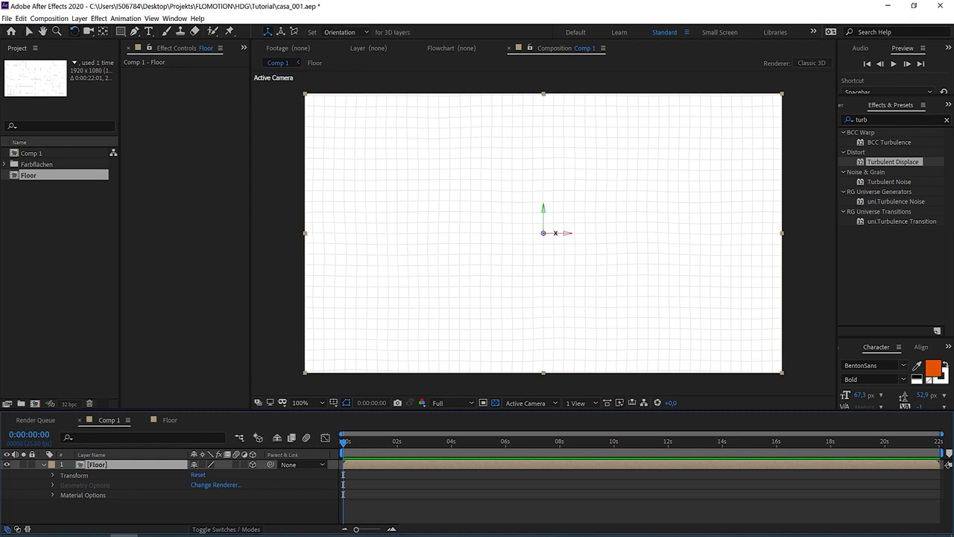
mouse_move(555, 235)
left_mouse_down()
mouse_move(555, 246)
mouse_move(558, 215)
mouse_move(556, 233)
left_mouse_up()
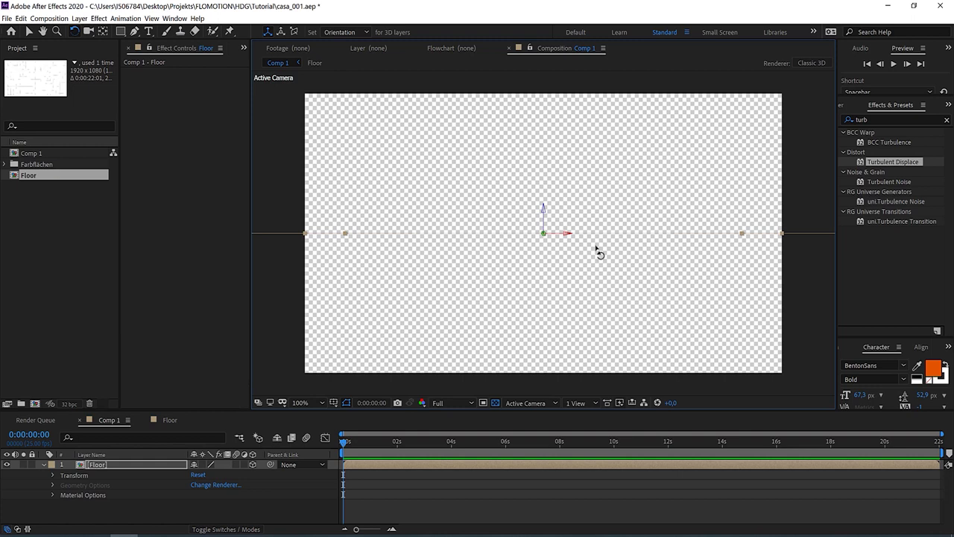
Add a two-node camera with a 100 mm focal length to Comp 1.
left_click(80, 19)
mouse_move(88, 30)
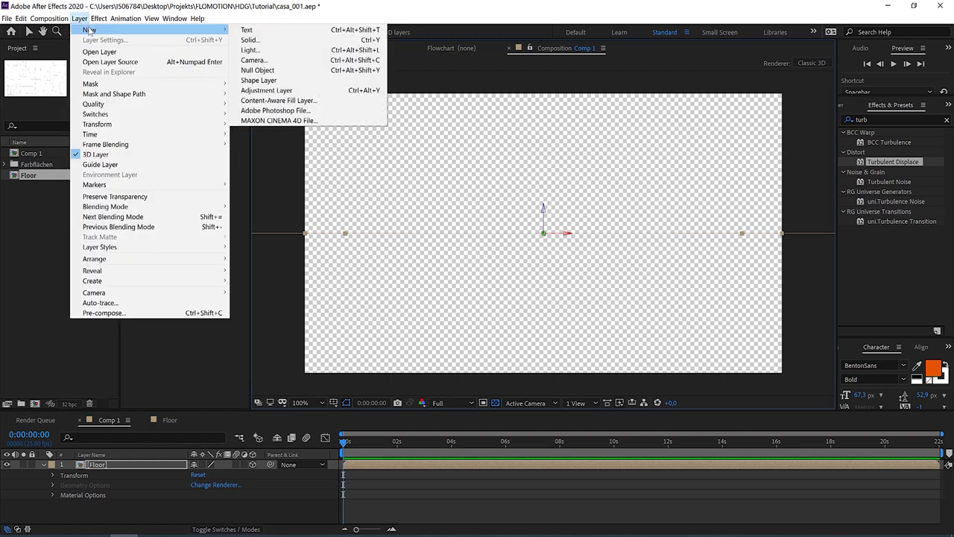
left_click(294, 63)
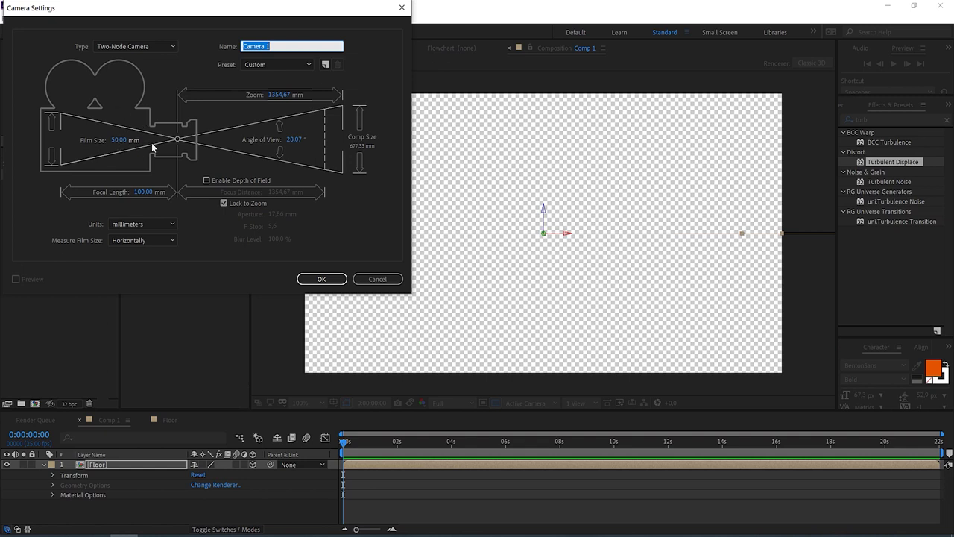
left_click(322, 279)
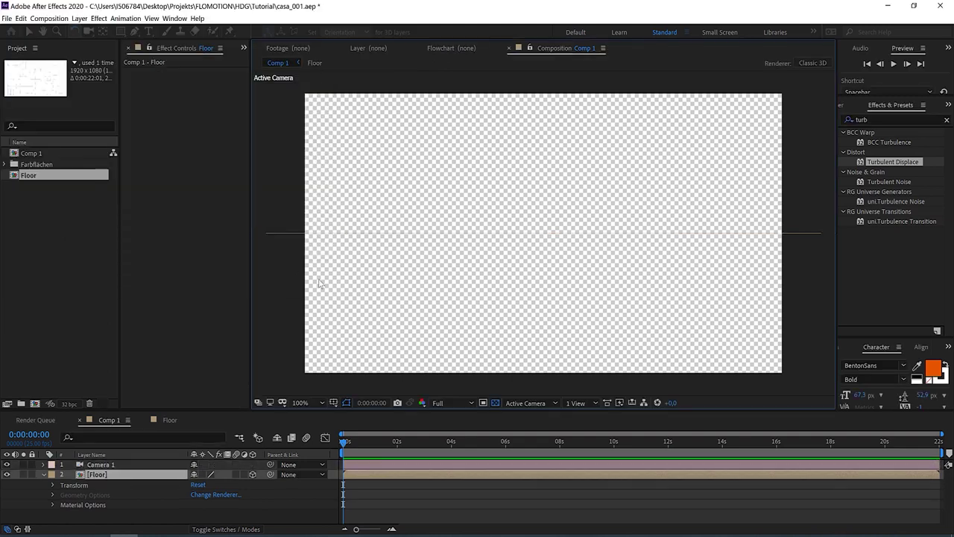
Try orbiting Camera 1 around the floor with the Camera tool, and undo the move.
left_click(106, 467)
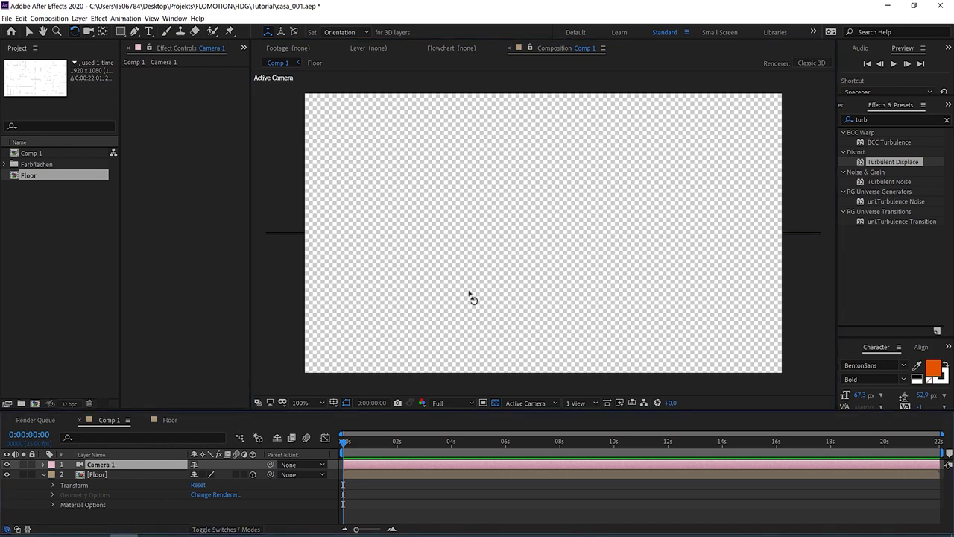
key("c")
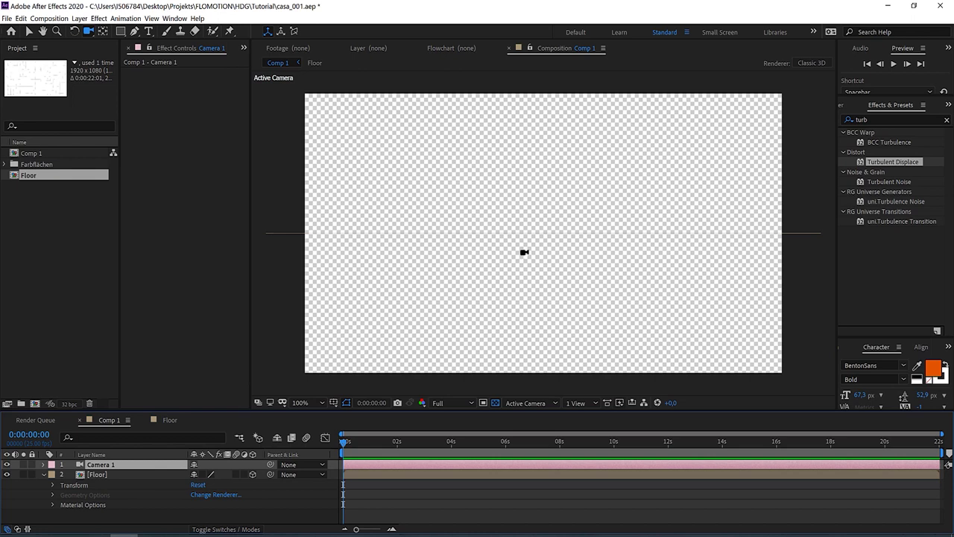
left_click_drag(527, 250, 543, 271)
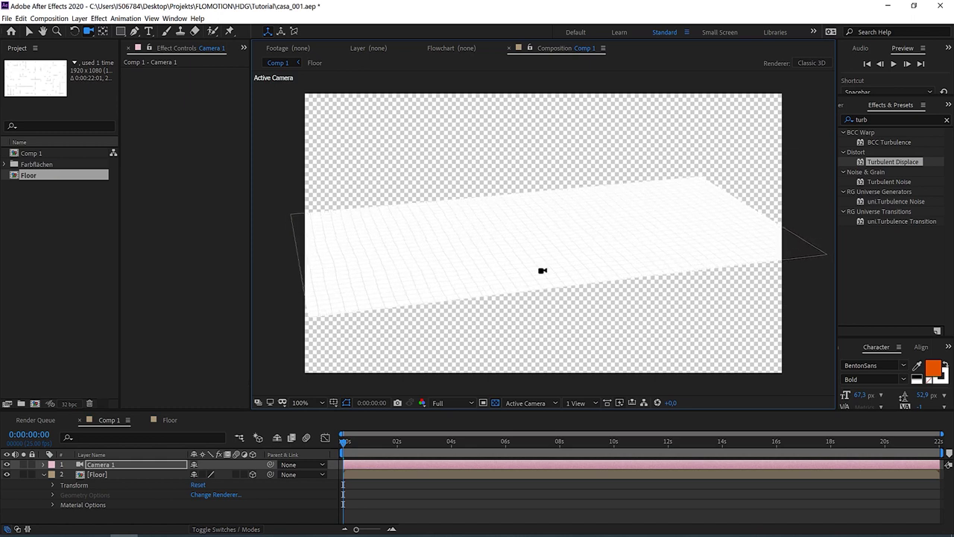
key("ctrl+z")
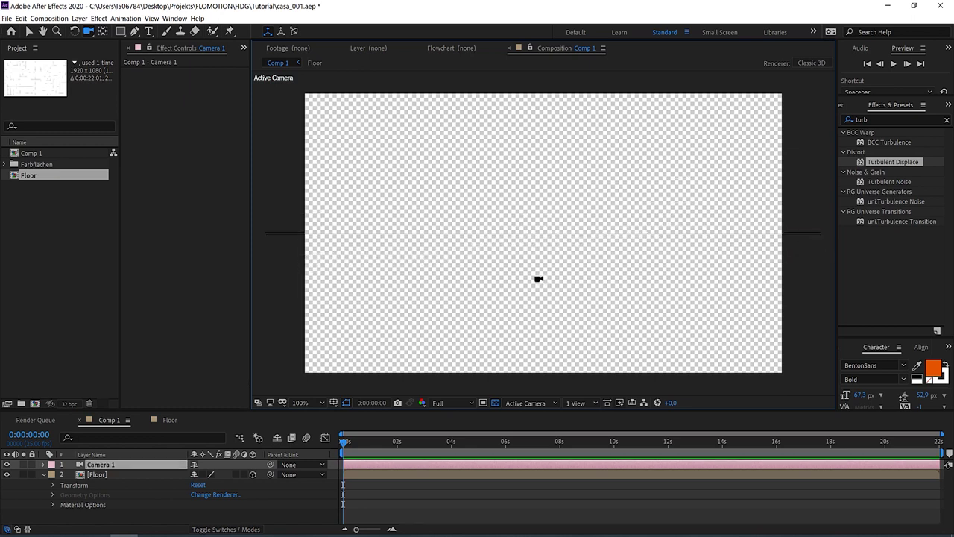
Try orbiting and dollying Camera 1 around the floor, and reset the camera's transform.
key("c")
mouse_move(537, 264)
left_mouse_down()
mouse_move(547, 296)
mouse_move(545, 365)
mouse_move(551, 262)
mouse_move(373, 261)
mouse_move(689, 270)
mouse_move(547, 272)
left_mouse_up()
key("c")
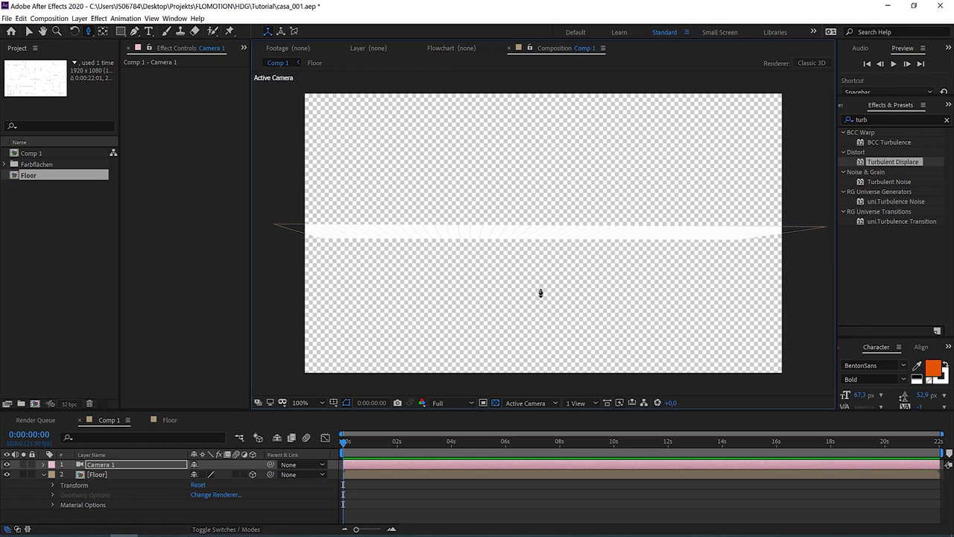
mouse_move(541, 226)
left_mouse_down()
mouse_move(543, 131)
mouse_move(548, 228)
mouse_move(582, 387)
mouse_move(564, 326)
mouse_move(556, 207)
mouse_move(552, 224)
left_mouse_up()
left_click(43, 465)
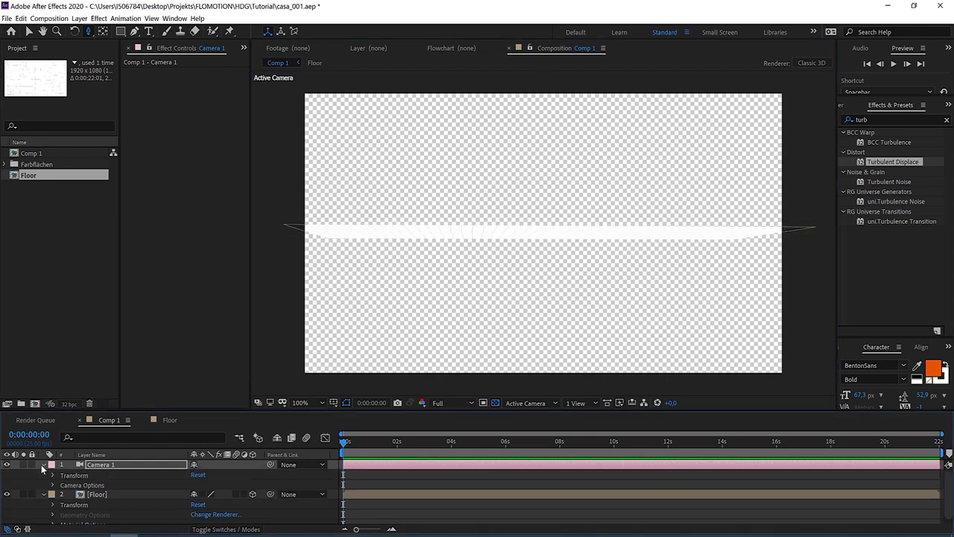
left_click(198, 476)
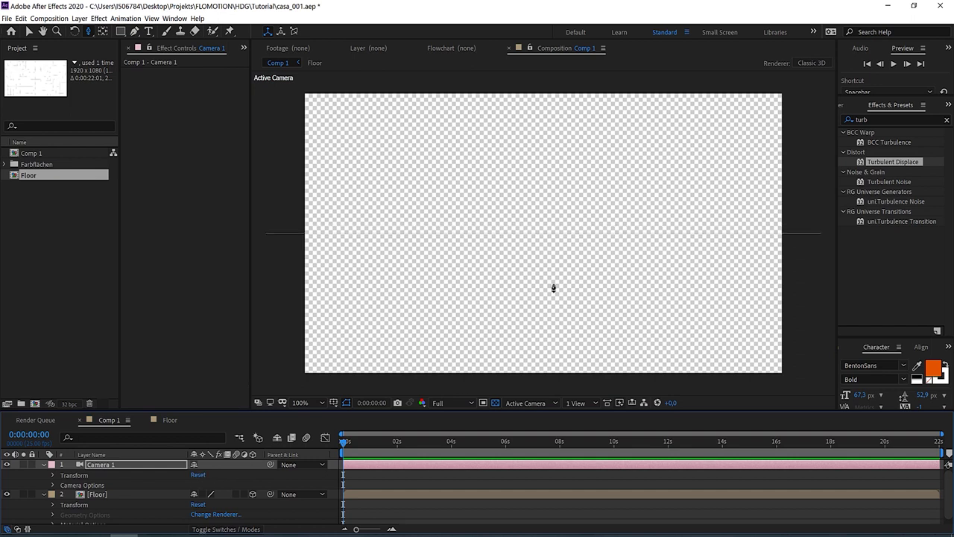
Track Camera 1 vertically until the floor sits along the lower edge of the frame.
key("c")
key("c")
left_click_drag(556, 258, 557, 370)
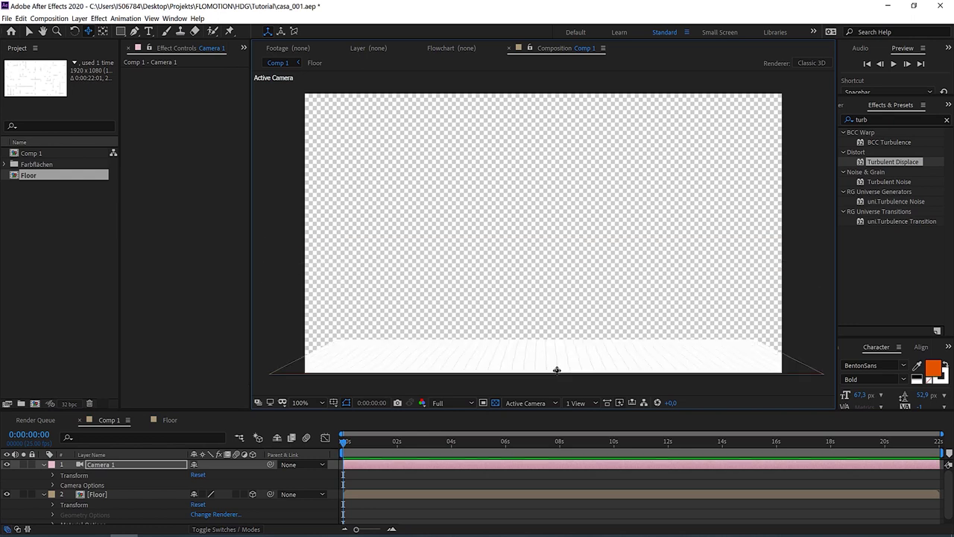
Enlarge the Floor layer so it reaches far back and fills the full width of the foreground.
key("ctrl+Down")
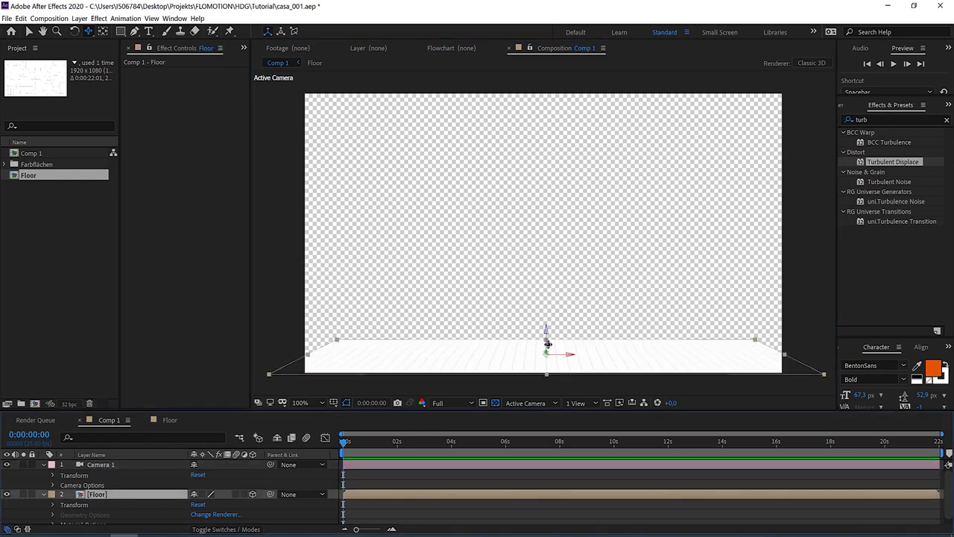
key("v")
left_click_drag(547, 375, 536, 230)
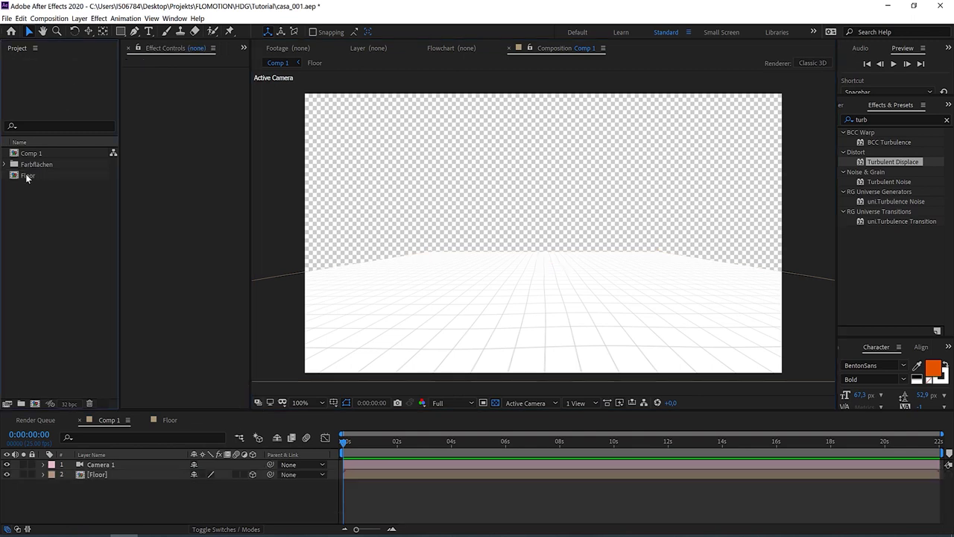
Duplicate the Floor composition in the project and rename the copy arch.
left_click(27, 176)
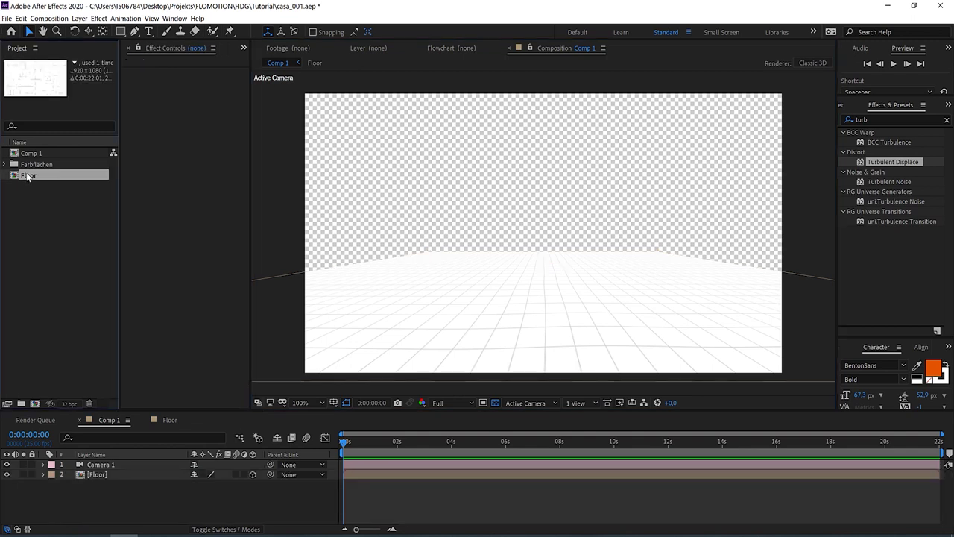
key("ctrl+d")
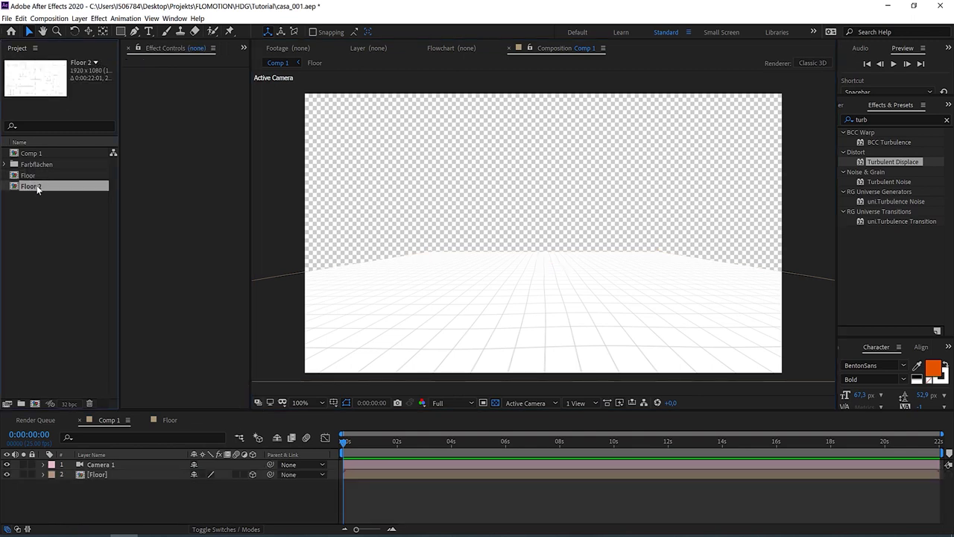
key("Return")
type("arch")
key("Return")
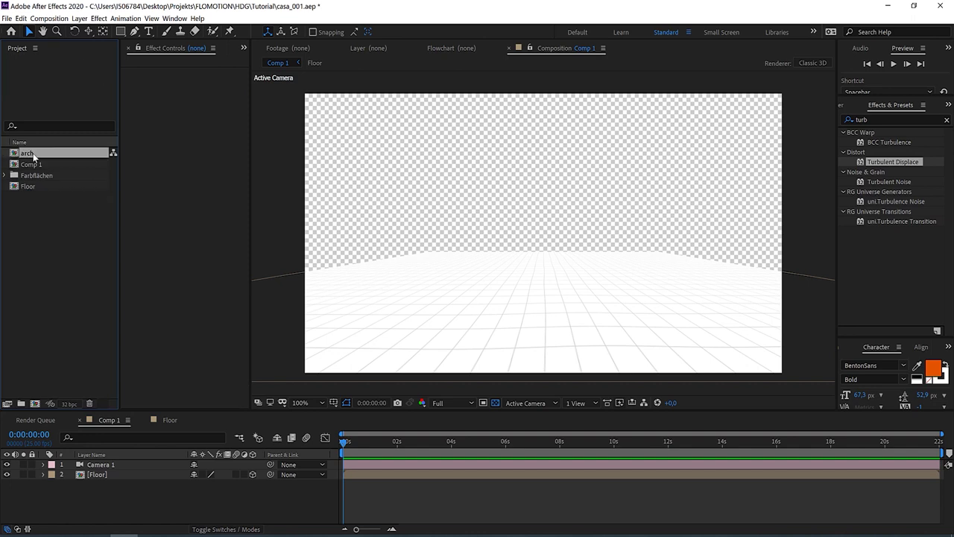
Place arch as the top layer of Comp 1 and cut a tall central opening in it with a rectangular Subtract mask.
left_click_drag(71, 402, 75, 467)
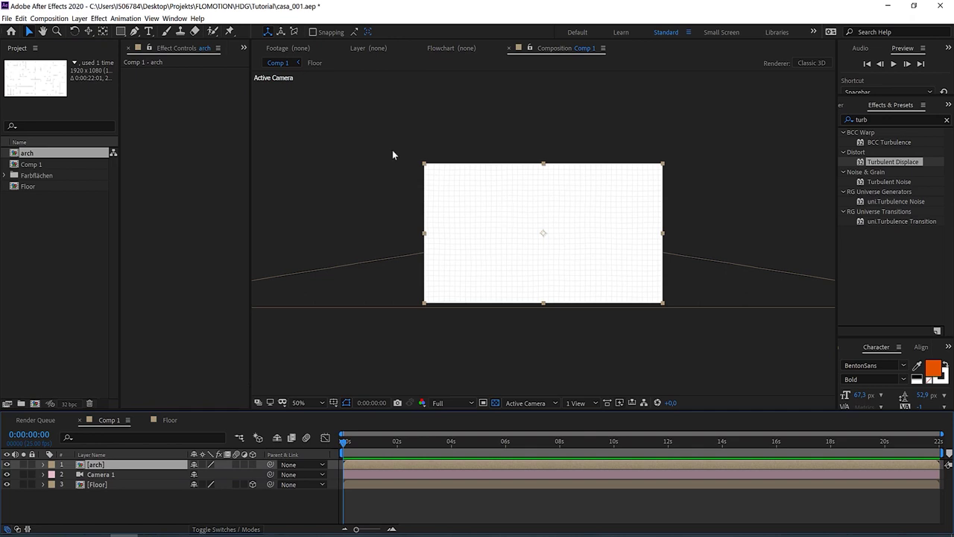
left_click(120, 32)
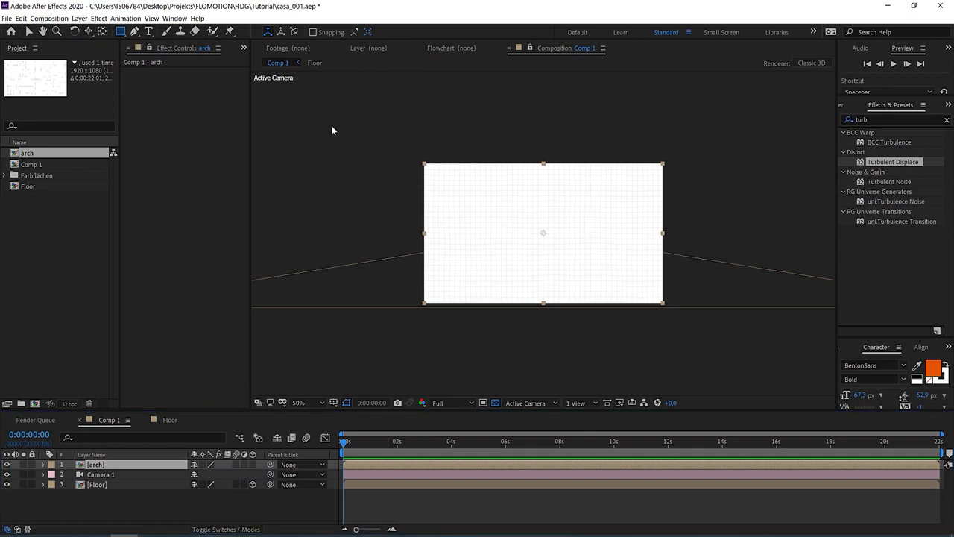
left_click_drag(506, 215, 581, 349)
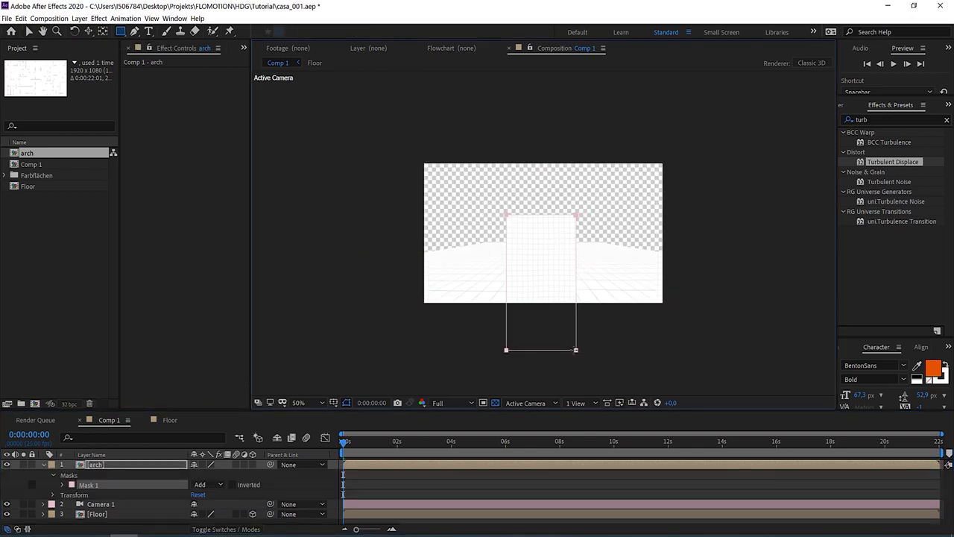
key("slash")
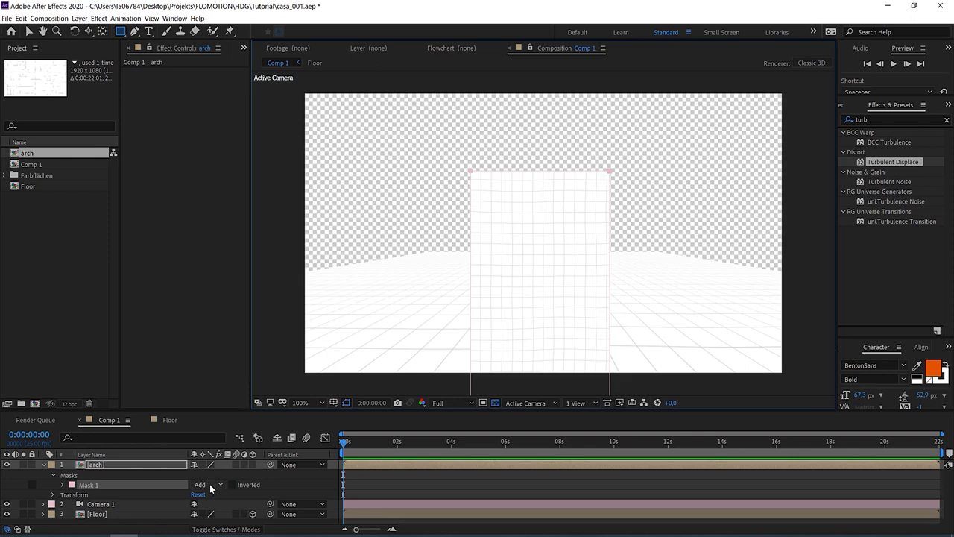
left_click(205, 485)
left_click(212, 434)
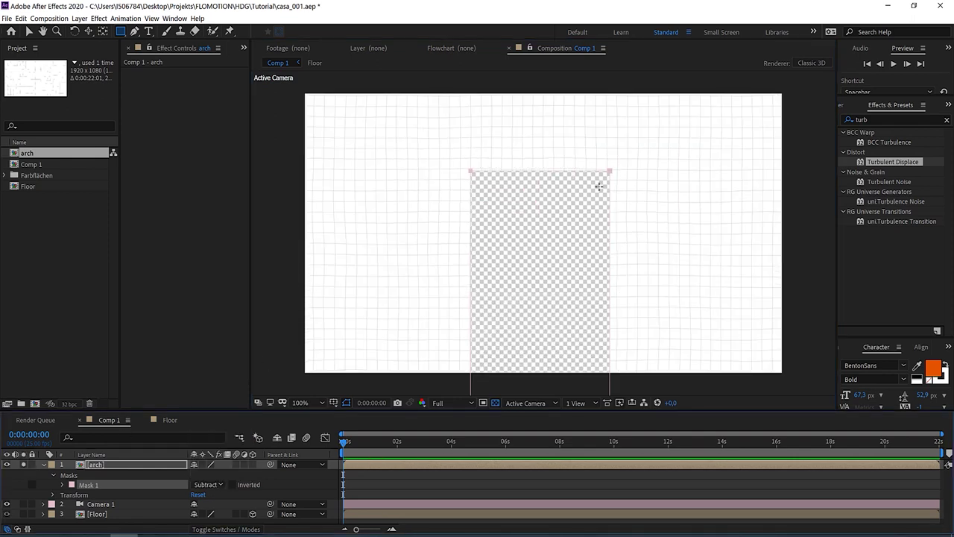
Try rounding the top of the opening with a circular Subtract mask, and delete that mask.
key("comma")
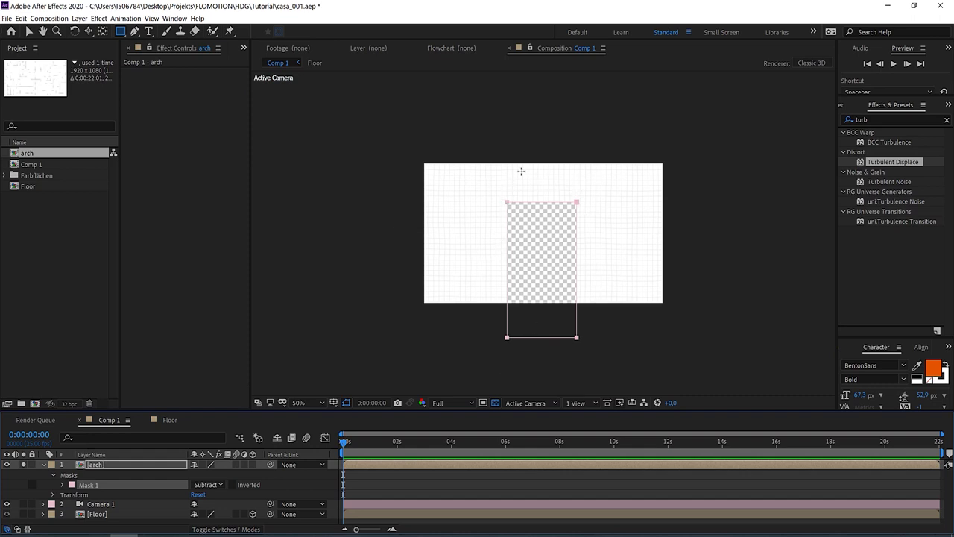
left_click(122, 34)
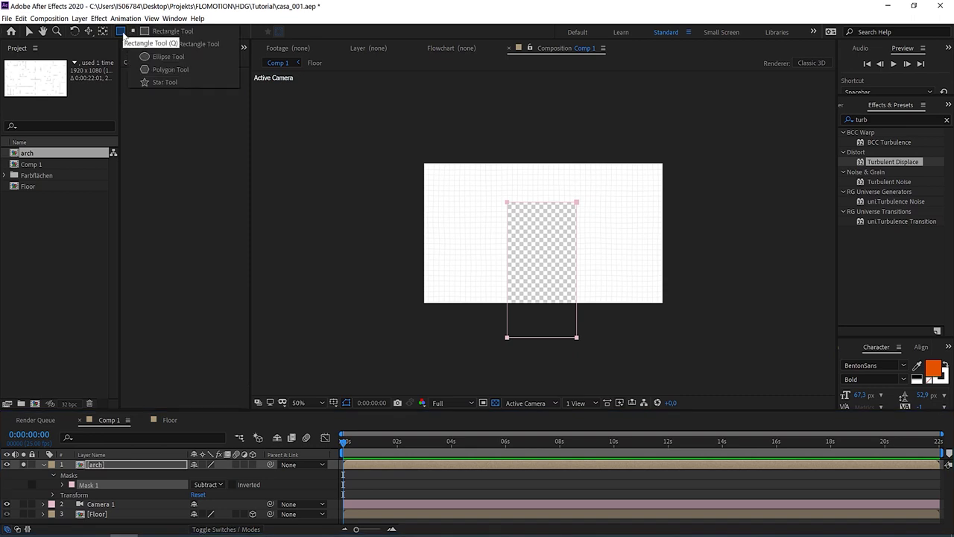
left_click(160, 59)
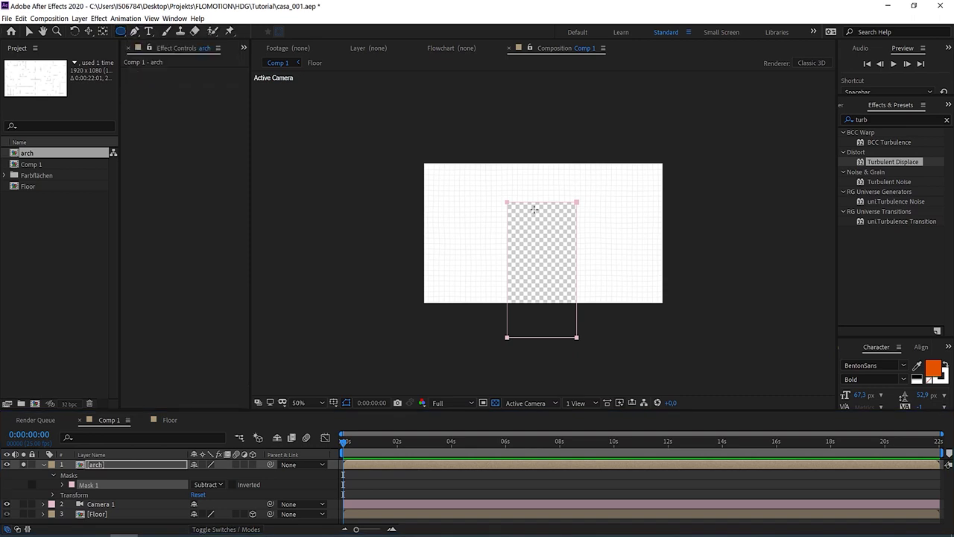
left_click_drag(540, 205, 507, 187)
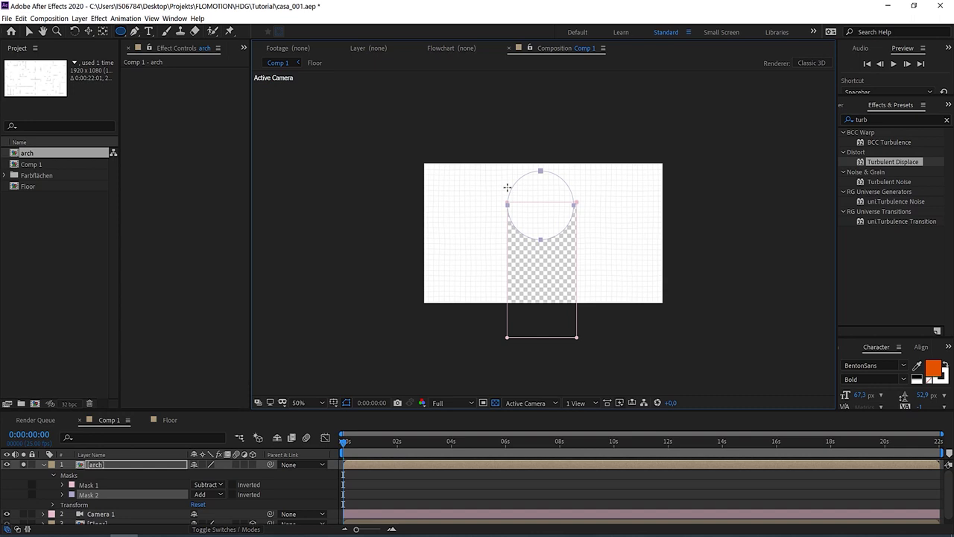
key("v")
left_click(209, 494)
left_click(214, 443)
scroll(555, 209, "up", 2)
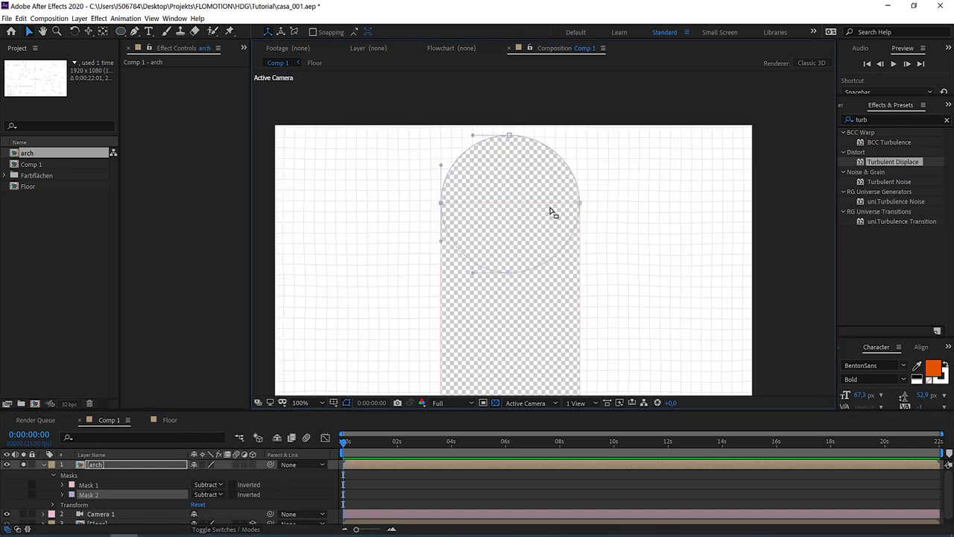
key("Delete")
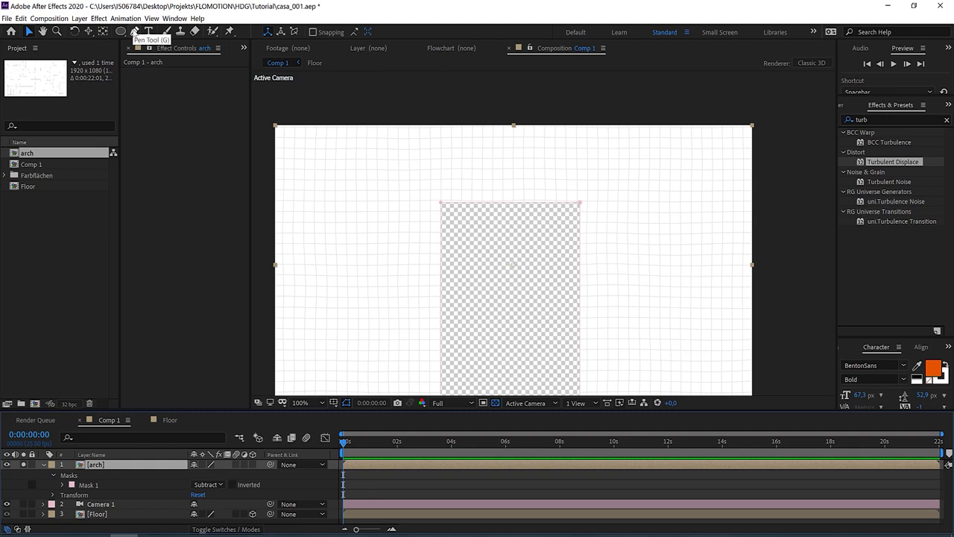
Add a point midway along the opening's upper edge, raise and curve it into a rounded arch, and unsolo the arch layer.
key("g")
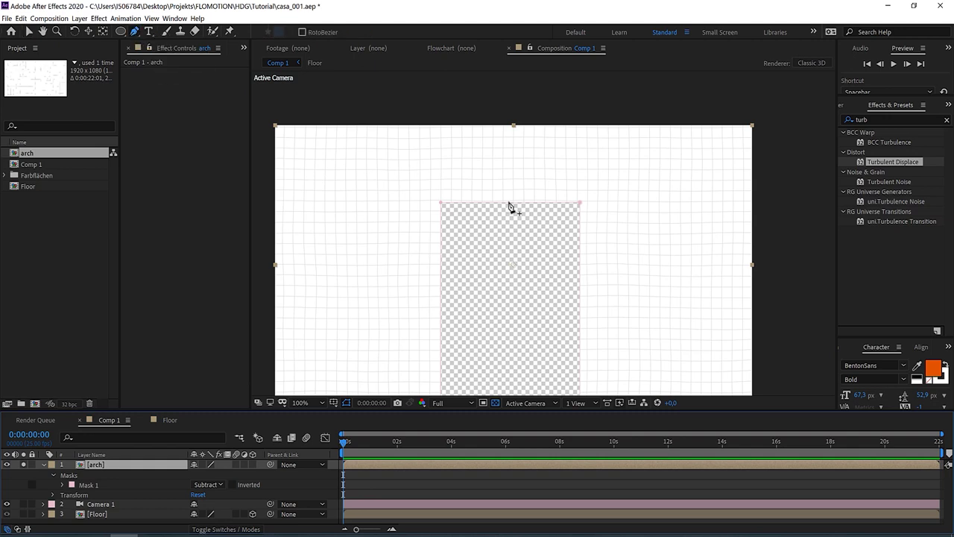
left_click(510, 207)
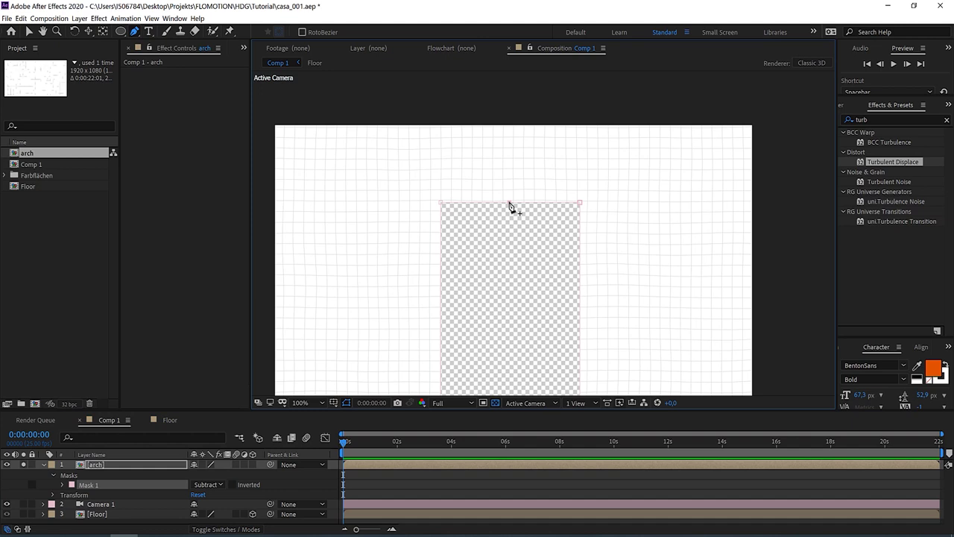
left_click(510, 203)
left_click_drag(498, 205, 509, 158)
key("comma")
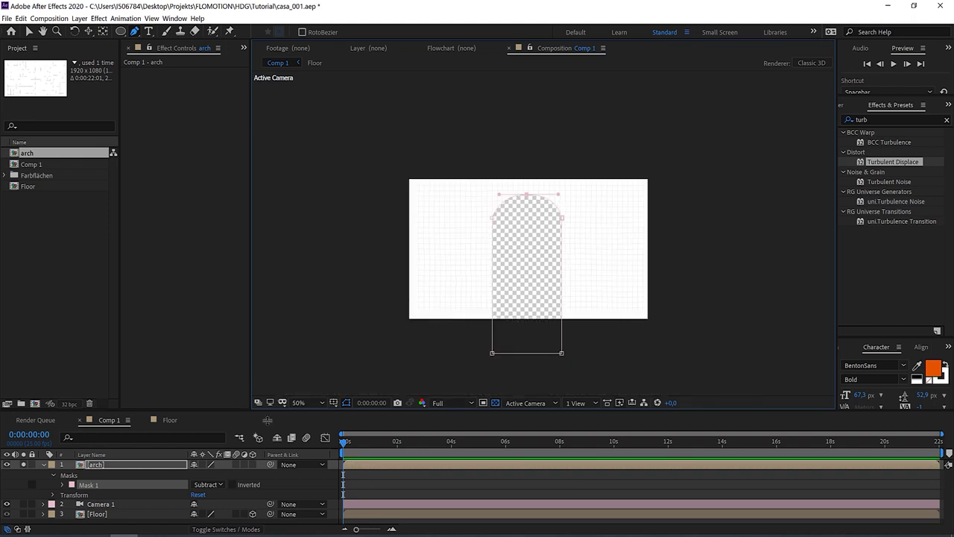
left_click(23, 465)
left_click(43, 464)
left_click(117, 494)
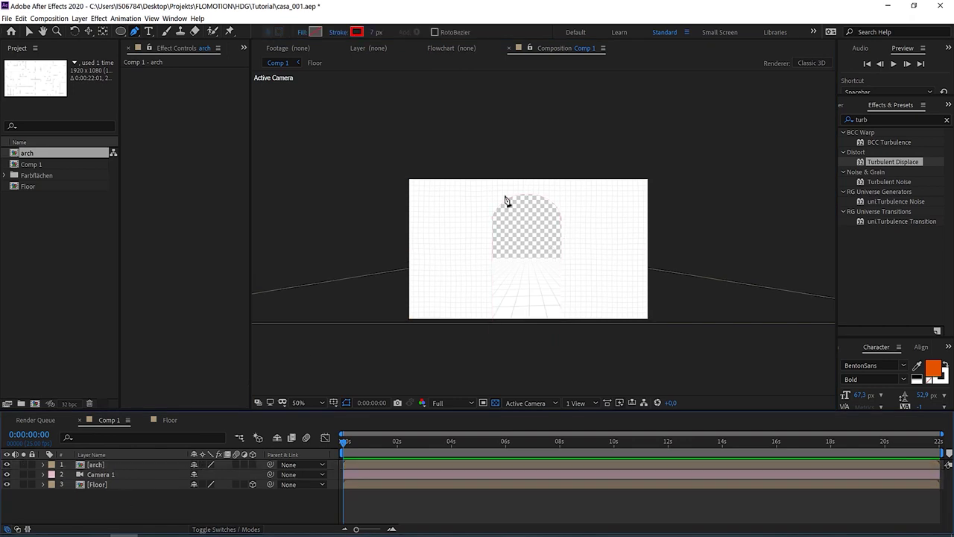
Make the arch layer 3D and raise it along its Y axis until its lower edge meets the floor's front edge.
left_click(253, 465)
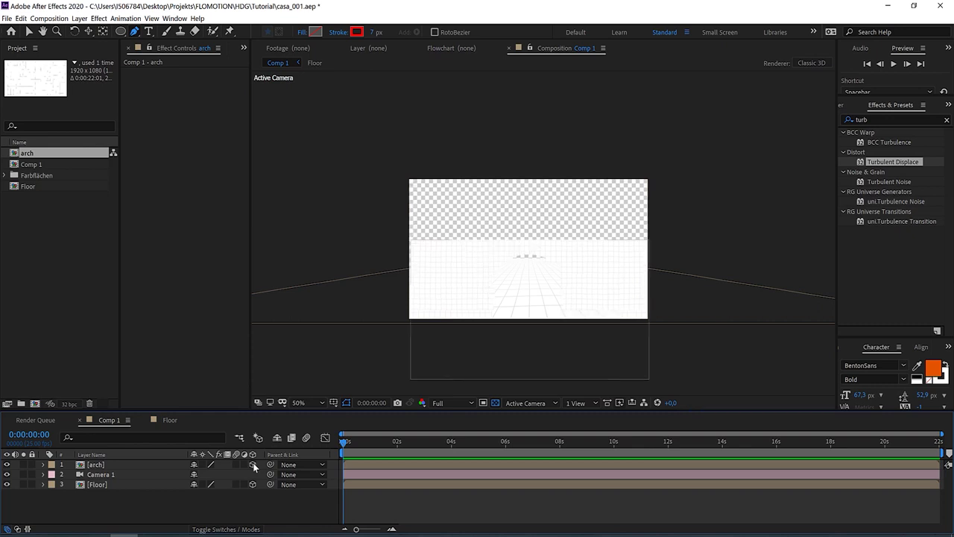
key("v")
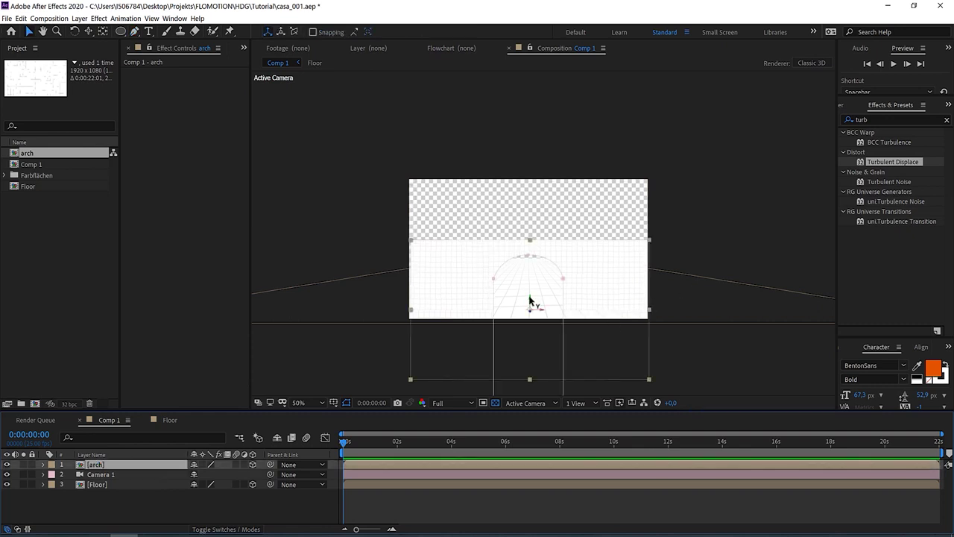
left_click_drag(529, 301, 531, 249)
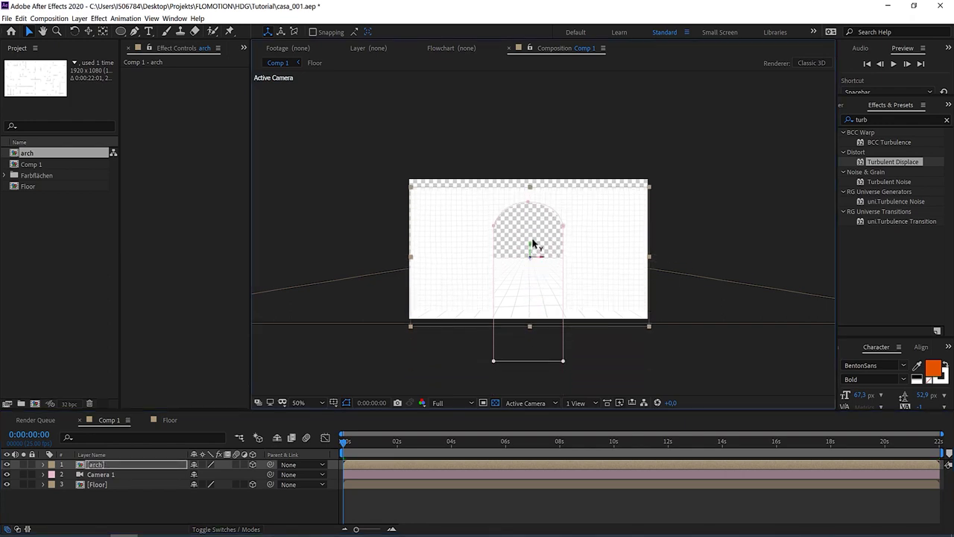
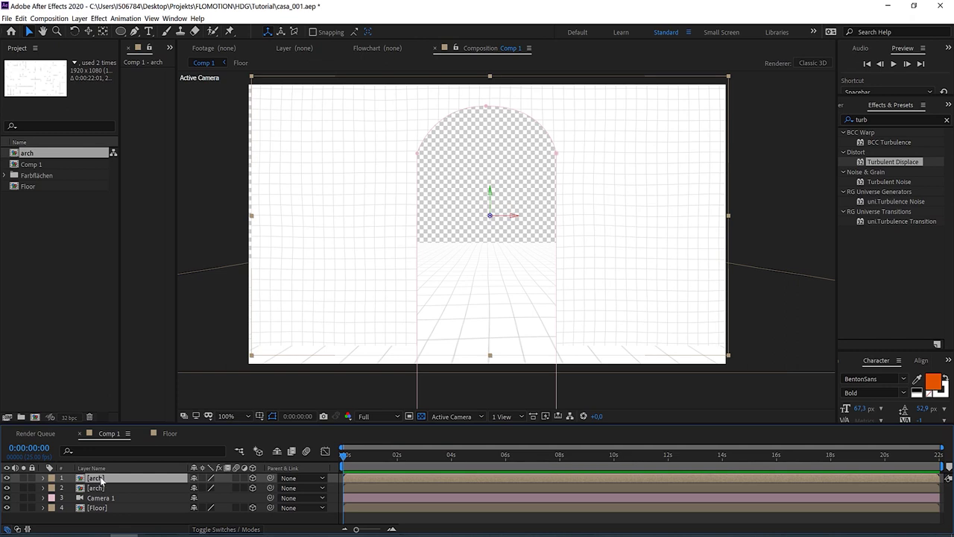
Push the topmost arch layer back in depth by setting its Z position to 1000.
key("p")
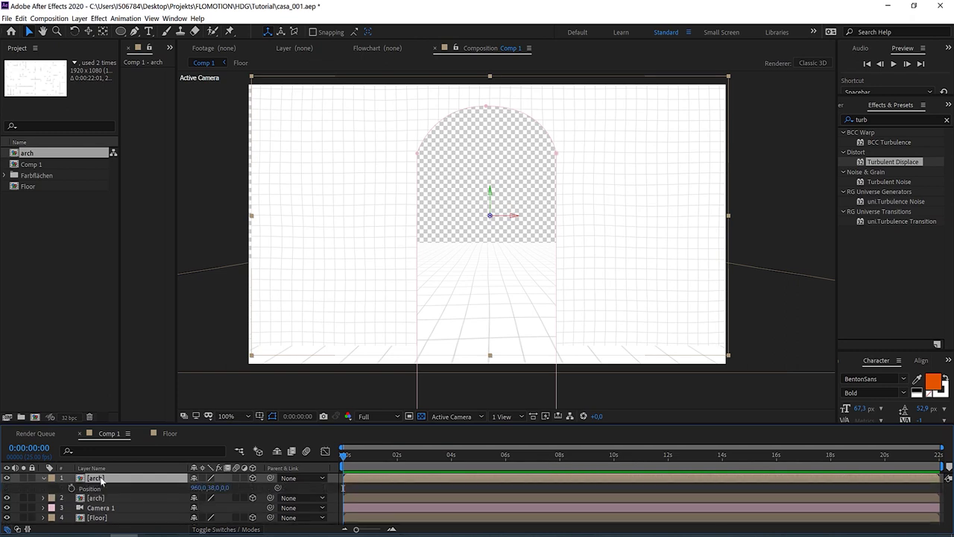
left_click_drag(227, 492, 291, 492)
left_click(228, 487)
type("100")
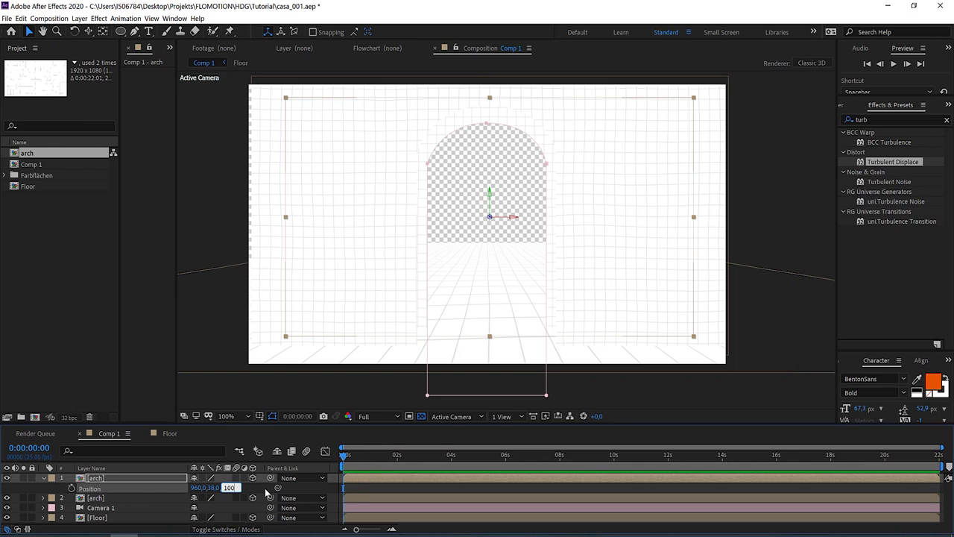
left_click(262, 491)
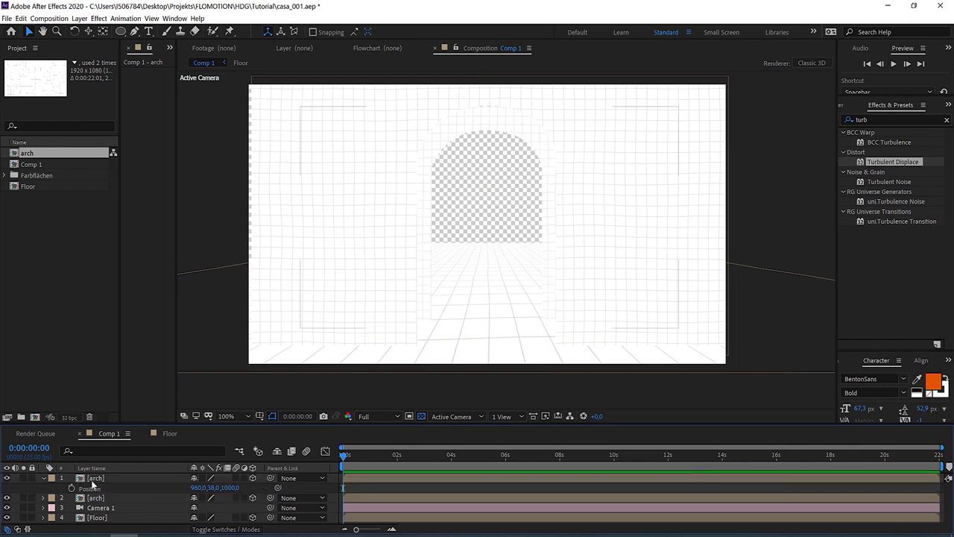
Duplicate the rearmost arch and set the copy's Z position to 2000.
left_click(97, 480)
key("ctrl+d")
left_click(229, 487)
type("200")
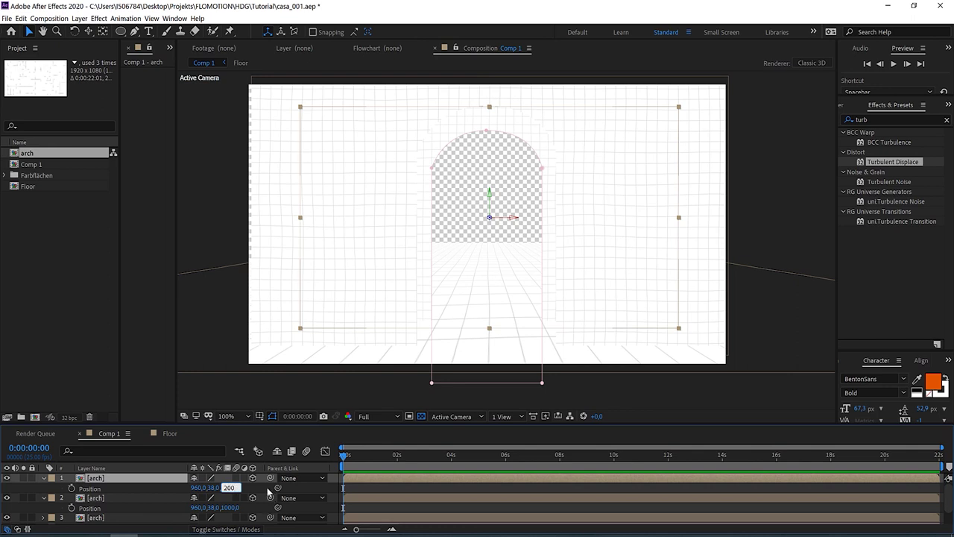
type("0")
left_click(267, 491)
Duplicate the arch at Z 2000 and set the new copy's Z position to 3000.
left_click(98, 479)
key("ctrl+d")
key("p")
left_click(230, 488)
type("4")
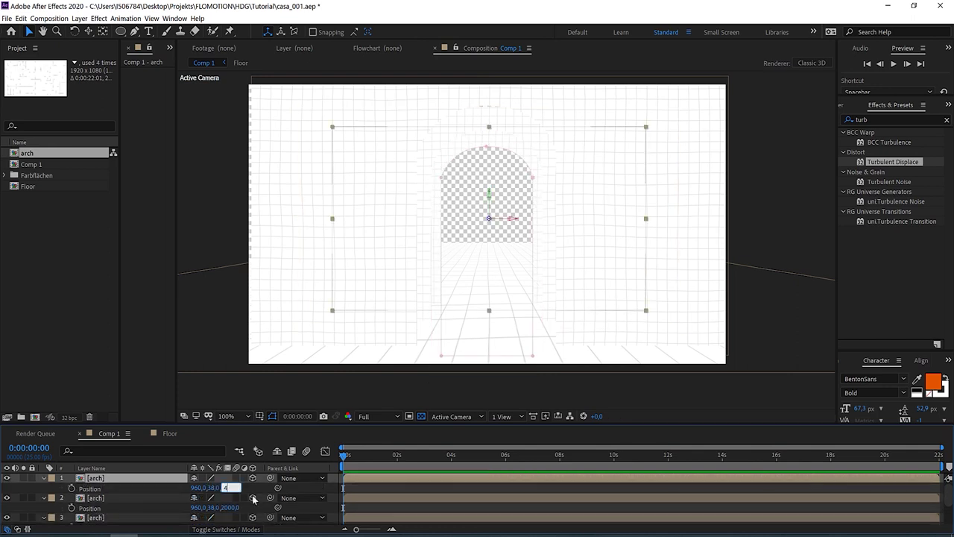
type("000")
key("Return")
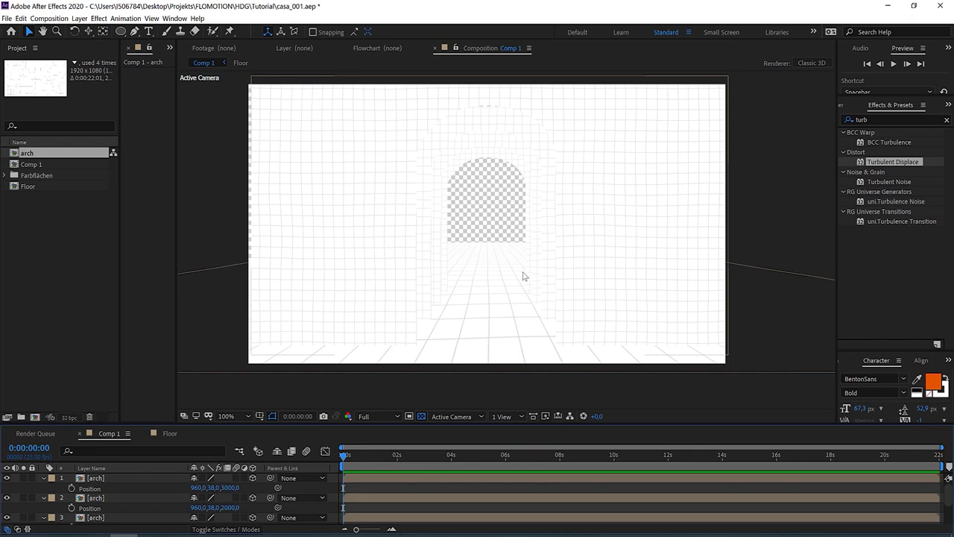
Inspect the spacing of the arches along the floor in Top and Custom View 1 beside the camera view, and return to a single view.
left_click(515, 418)
left_click(531, 313)
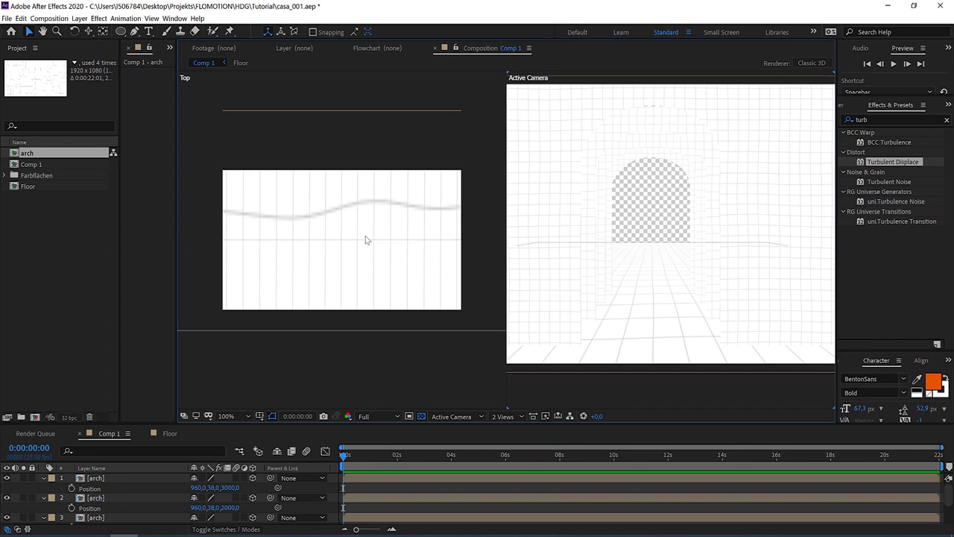
scroll(365, 240, "down", 3)
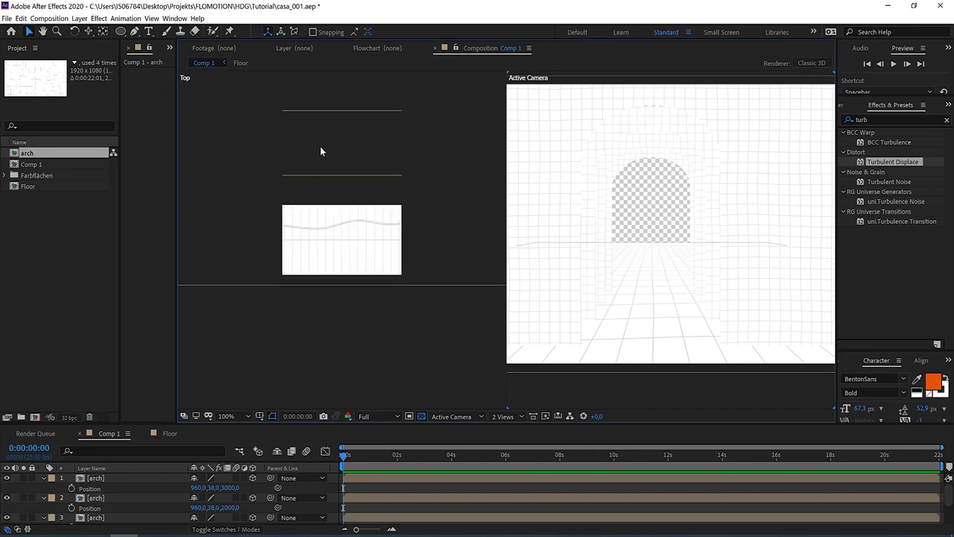
scroll(320, 147, "down", 5)
scroll(332, 145, "down", 1)
left_click_drag(383, 152, 388, 205)
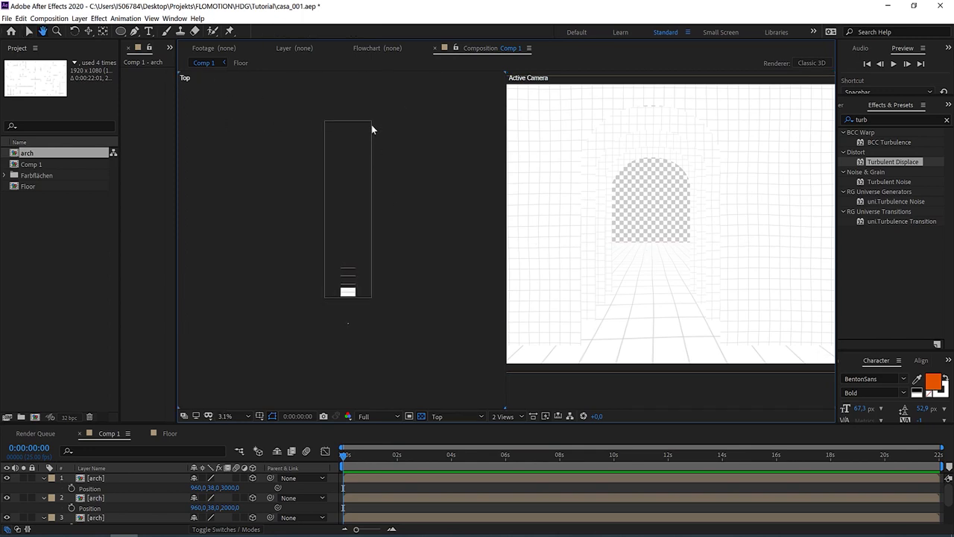
left_click(350, 292)
scroll(386, 317, "up", 2)
left_click_drag(359, 347, 373, 300)
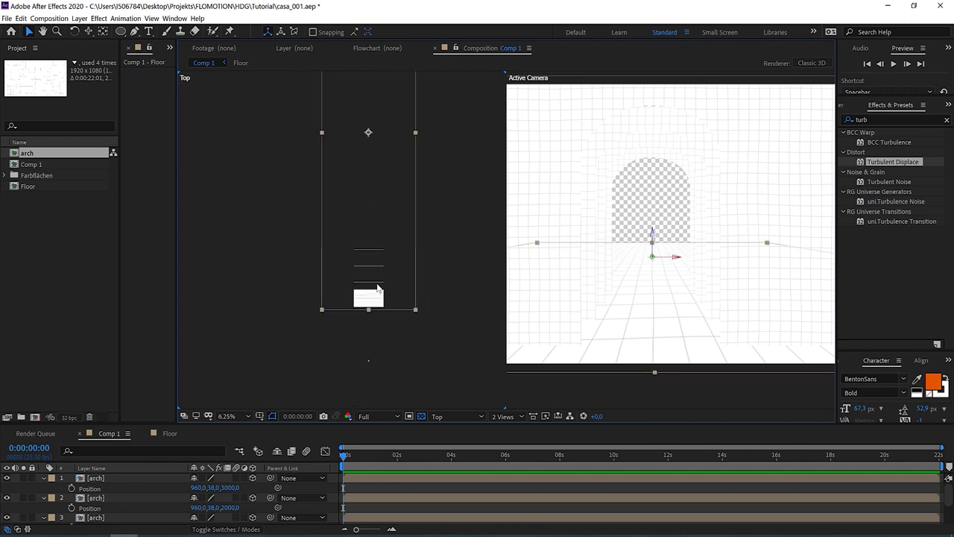
left_click(417, 498)
scroll(418, 223, "up", 2)
scroll(405, 197, "down", 2)
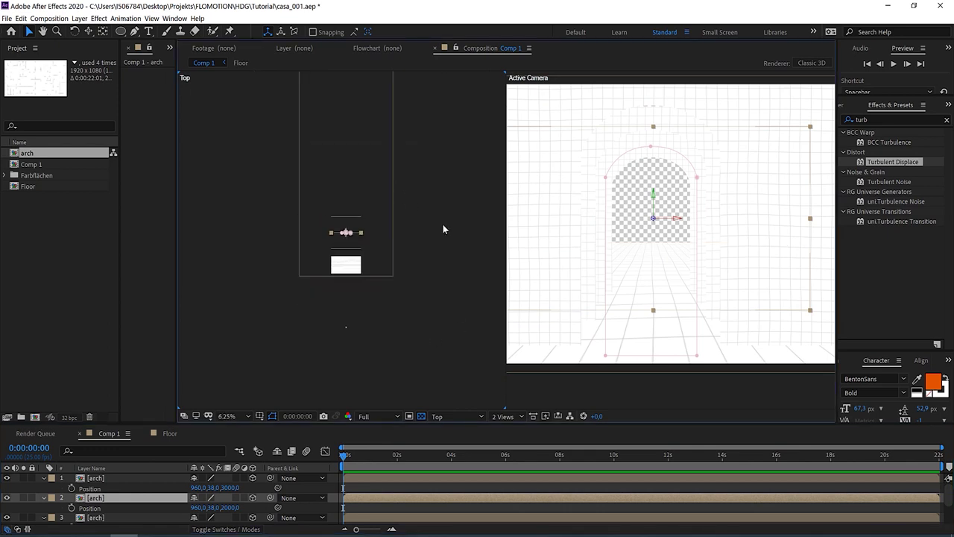
left_click(456, 416)
left_click(458, 378)
key("c")
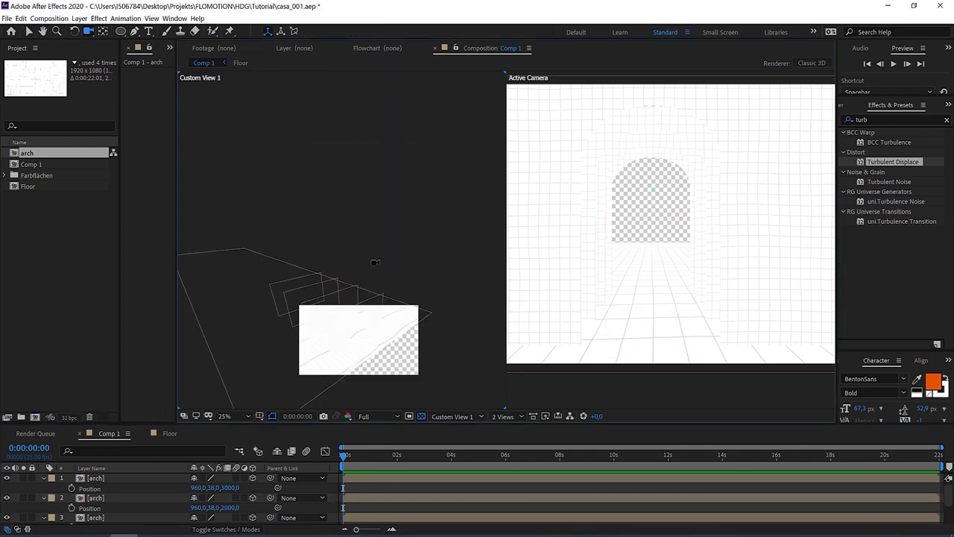
mouse_move(375, 263)
left_mouse_down()
mouse_move(361, 284)
mouse_move(354, 265)
mouse_move(347, 269)
mouse_move(391, 243)
mouse_move(411, 245)
mouse_move(393, 259)
left_mouse_up()
left_click(506, 416)
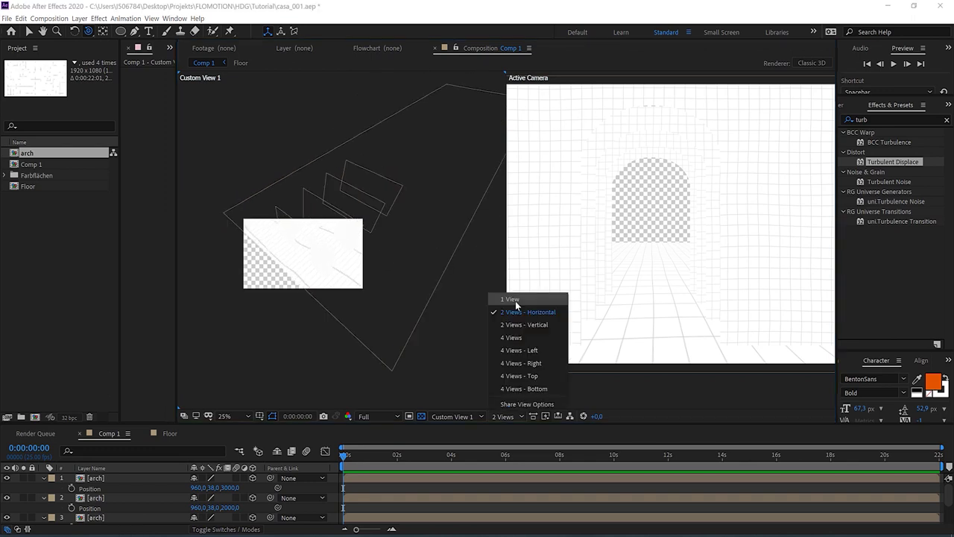
left_click(515, 299)
key("v")
Collapse the arch layers' properties and add another arch copy with its Z position set to 4000.
left_click(43, 478)
left_click(44, 487)
left_click(44, 498)
left_click(96, 478)
key("p")
left_click(228, 488)
type("400")
left_click(264, 493)
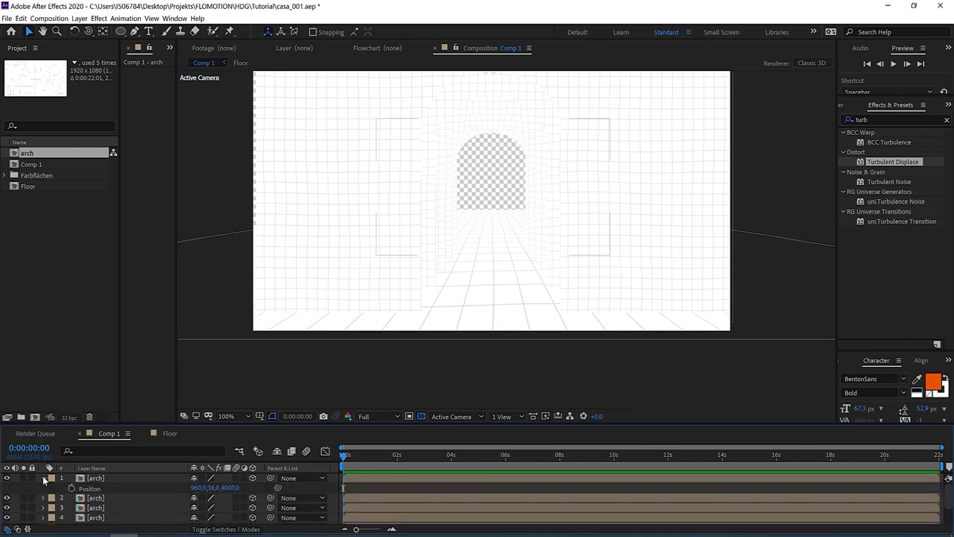
Duplicate the original arch at Z 0 and bring the copy toward the camera with a Z position of -1000.
left_click(44, 478)
left_click_drag(112, 425, 112, 379)
left_click(95, 472)
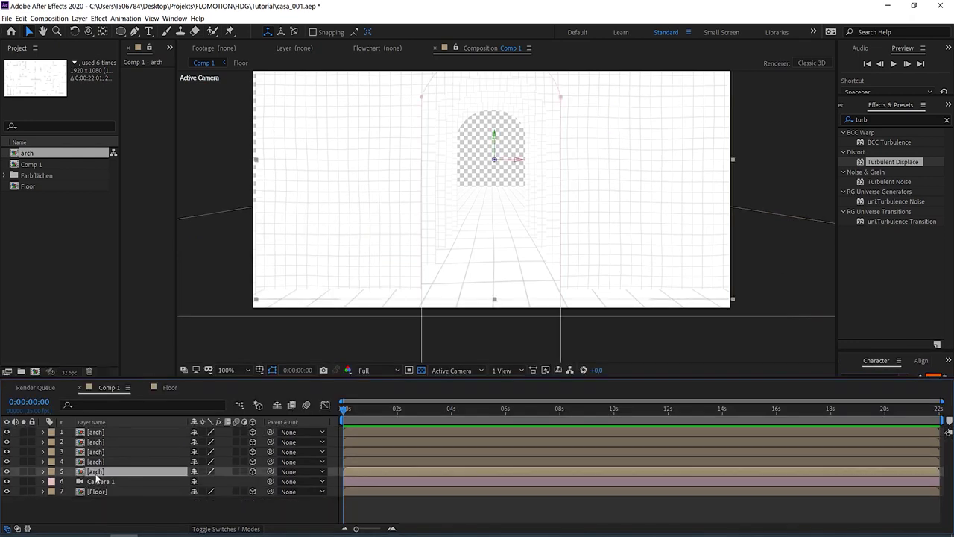
key("ctrl+d")
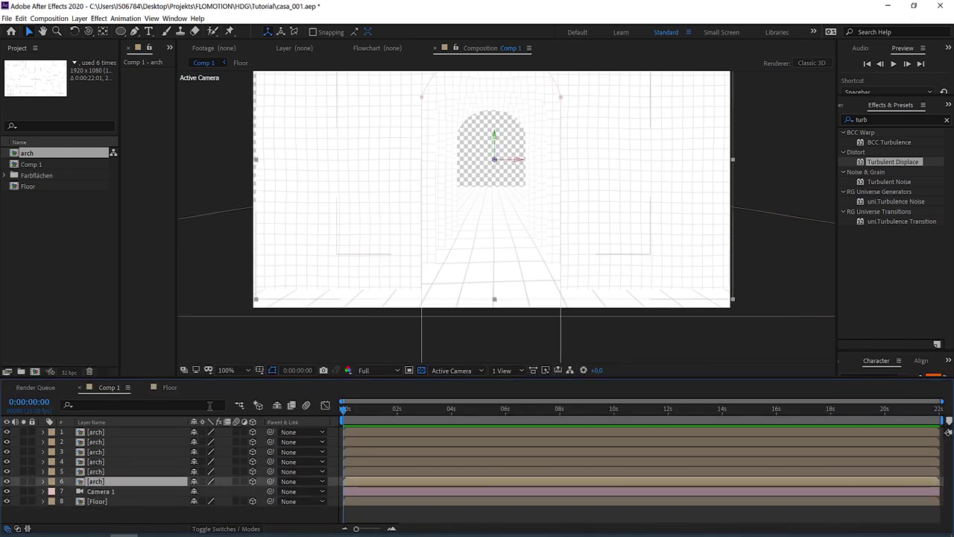
key("p")
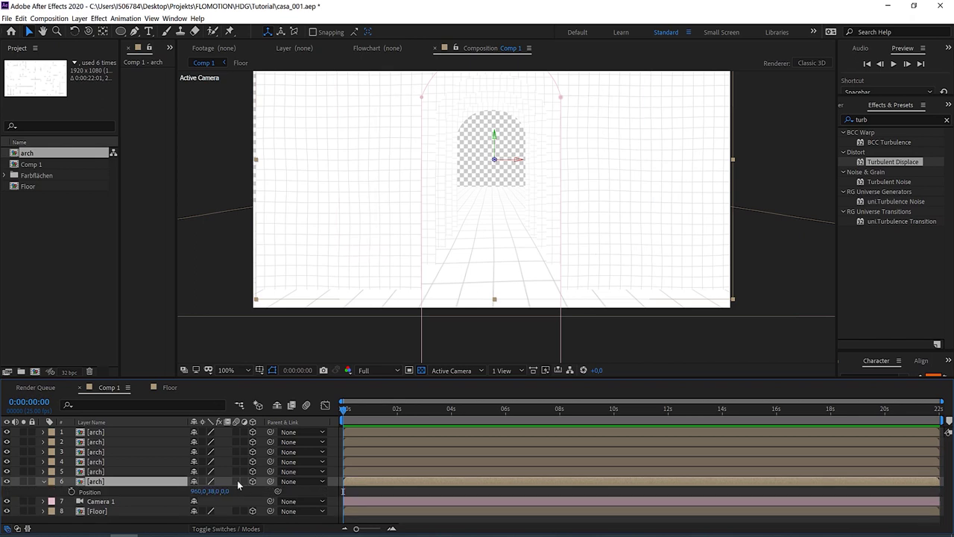
left_click(224, 492)
type("-1000")
left_click(312, 353)
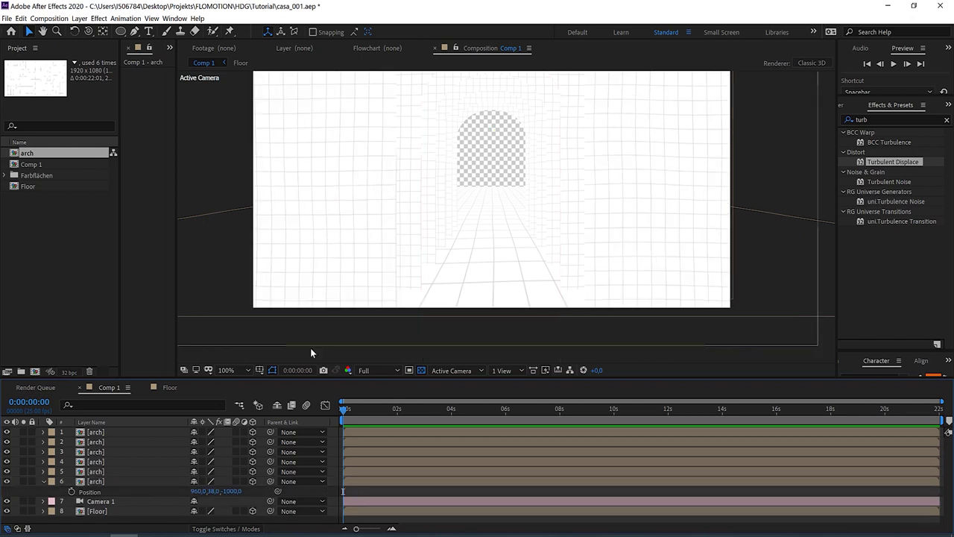
Duplicate the arch at Z -1000 and set the new copy's Z position to -2000.
left_click(96, 481)
key("ctrl+d")
left_click(232, 501)
type("-1000")
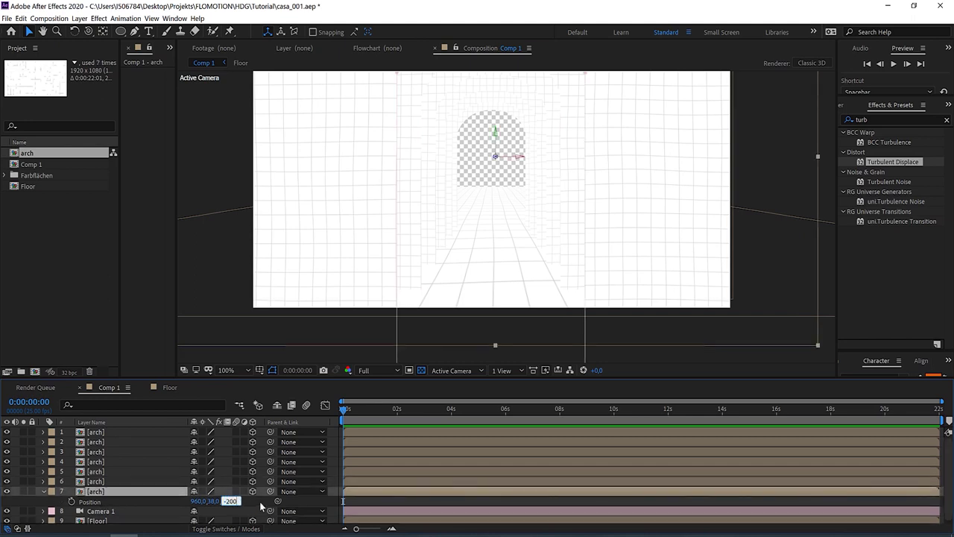
left_click(261, 505)
left_click_drag(534, 260, 532, 249)
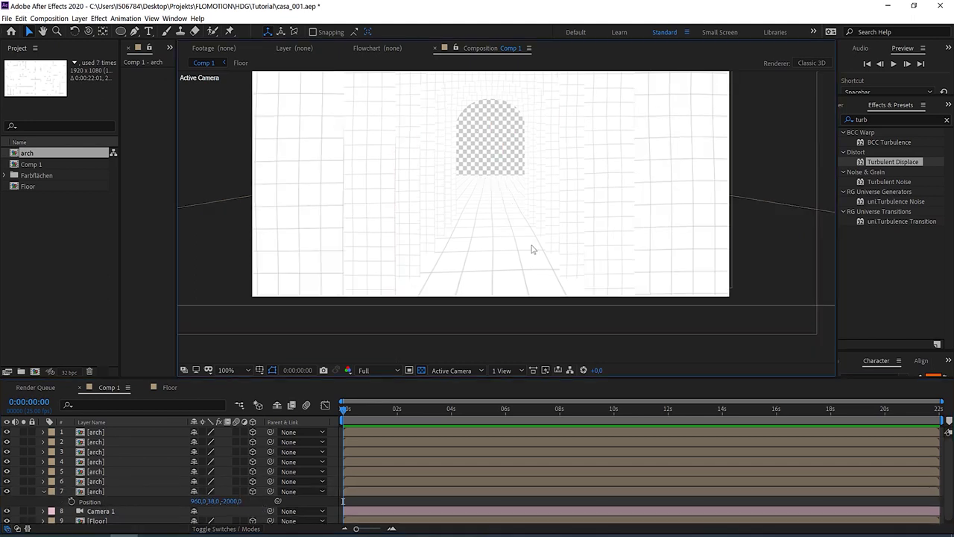
left_click(44, 492)
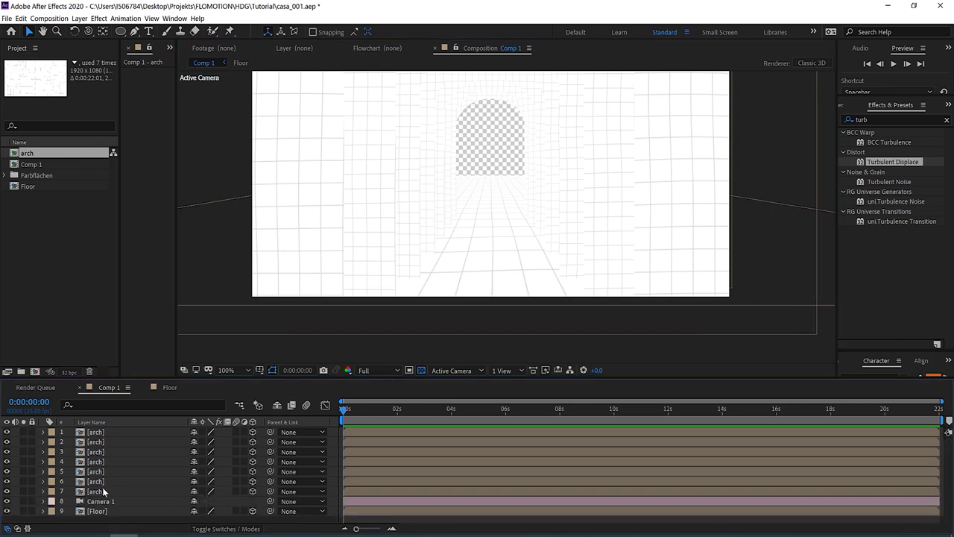
Duplicate the Floor layer and rename the copy wall.
left_click(98, 512)
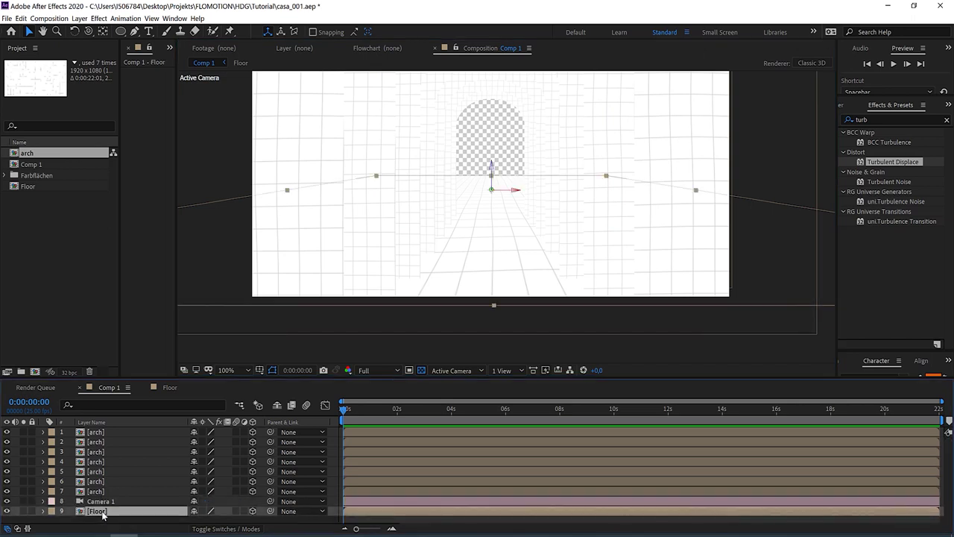
key("ctrl+d")
key("Return")
type("wallw")
key("BackSpace")
key("Return")
Rotate the wall layer upright and shift it sideways to close off the left side of the arch corridor.
key("w")
key("period")
key("v")
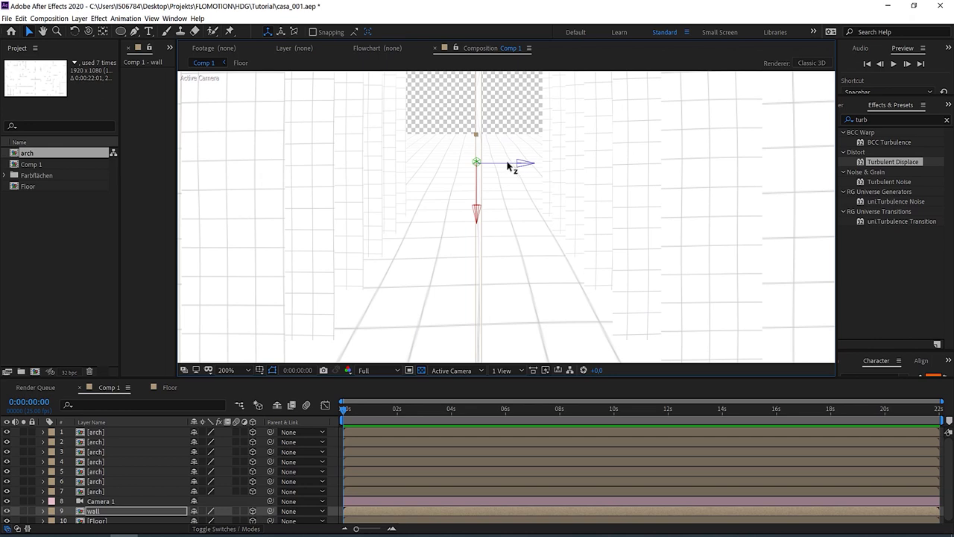
left_click_drag(459, 162, 457, 163)
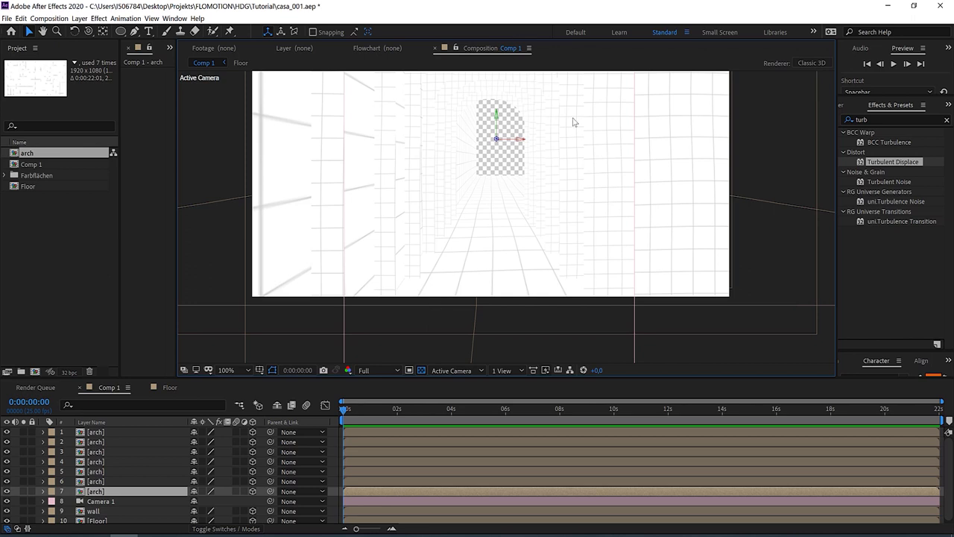
Add a Point light to Comp 1, keeping its smooth falloff and shadow casting.
left_click_drag(377, 378, 375, 390)
key("space")
left_click_drag(604, 217, 606, 258)
key("v")
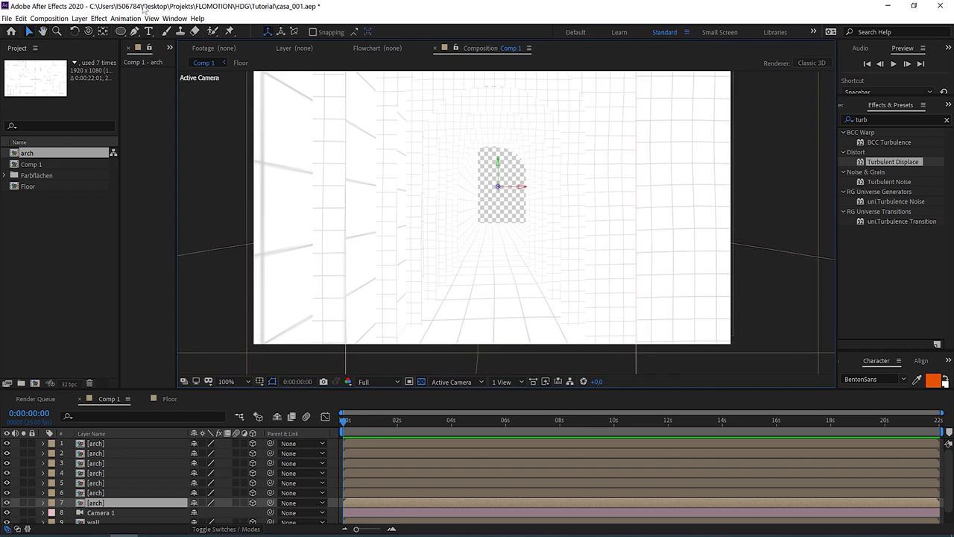
left_click(79, 18)
mouse_move(89, 31)
left_click(251, 50)
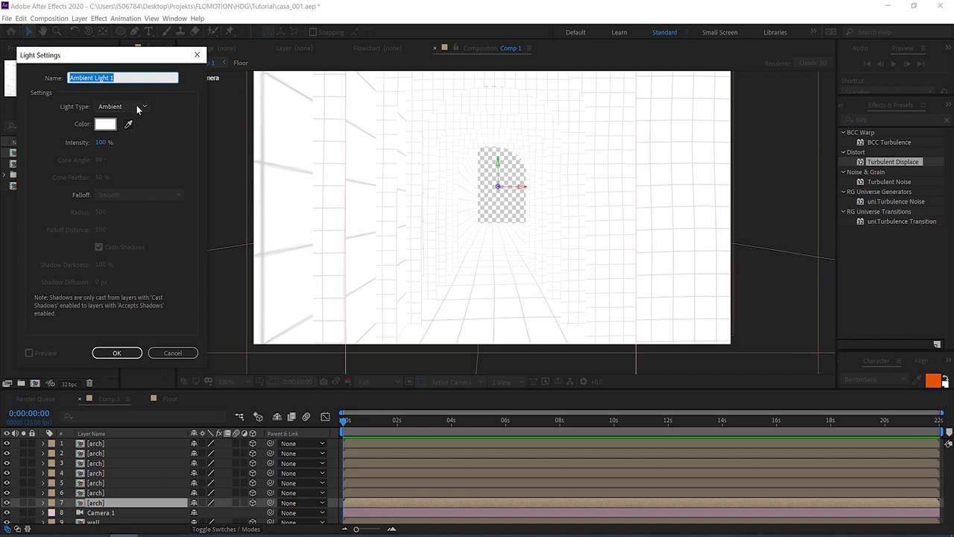
left_click(137, 109)
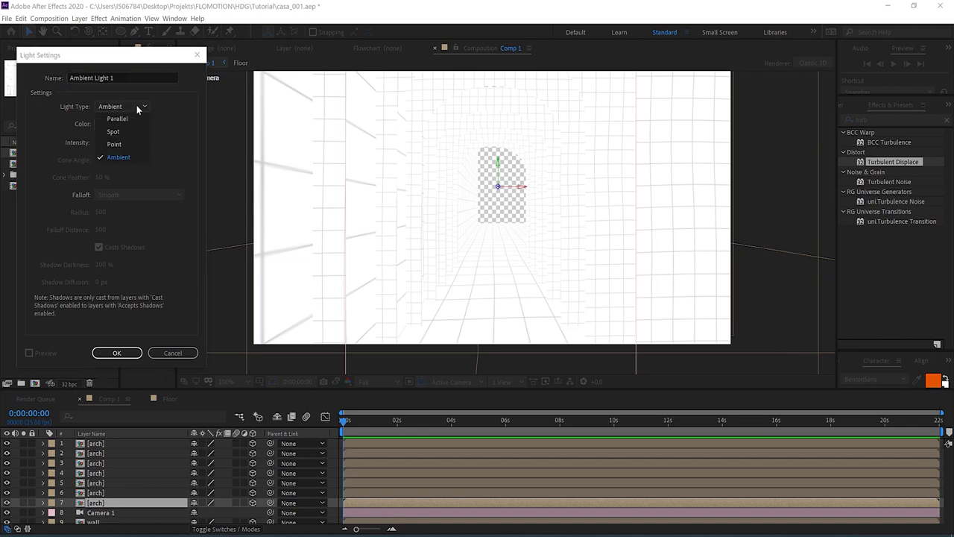
left_click(130, 144)
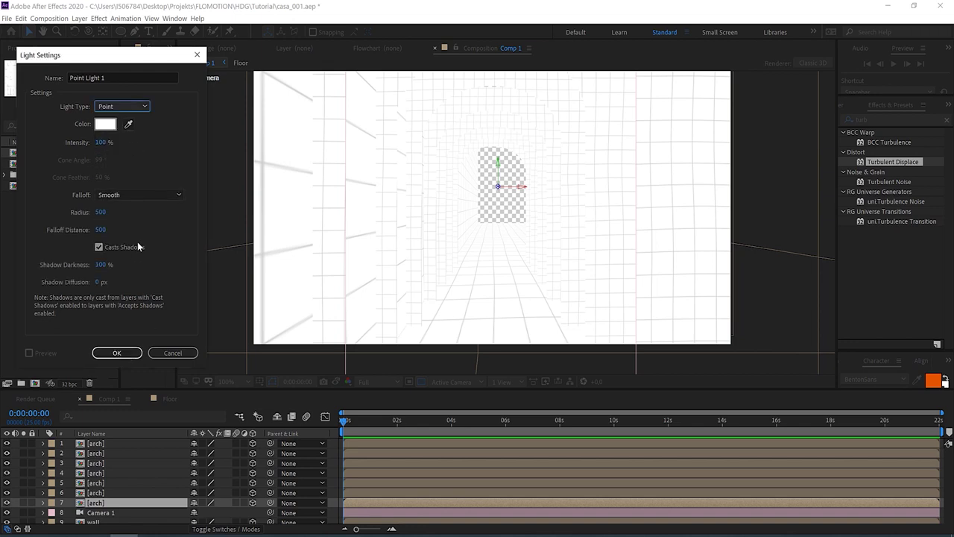
left_click(105, 355)
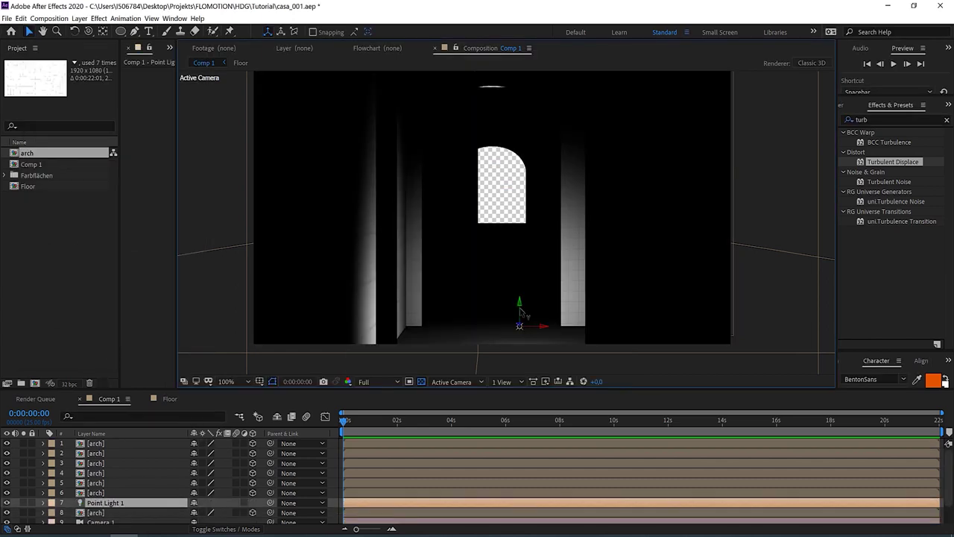
Raise the point light to about Y 209 and move its layer above all the arch layers.
left_click_drag(522, 306, 504, 162)
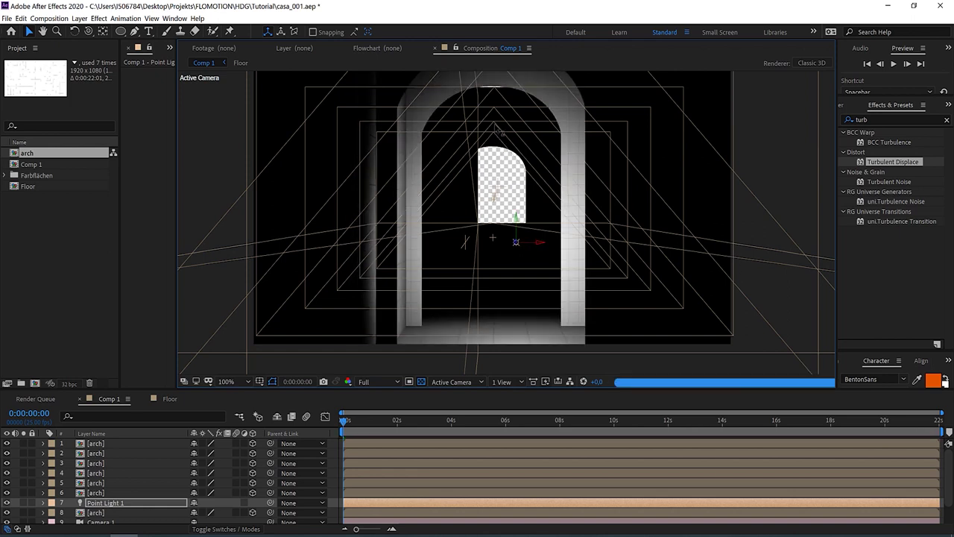
left_click_drag(112, 503, 127, 439)
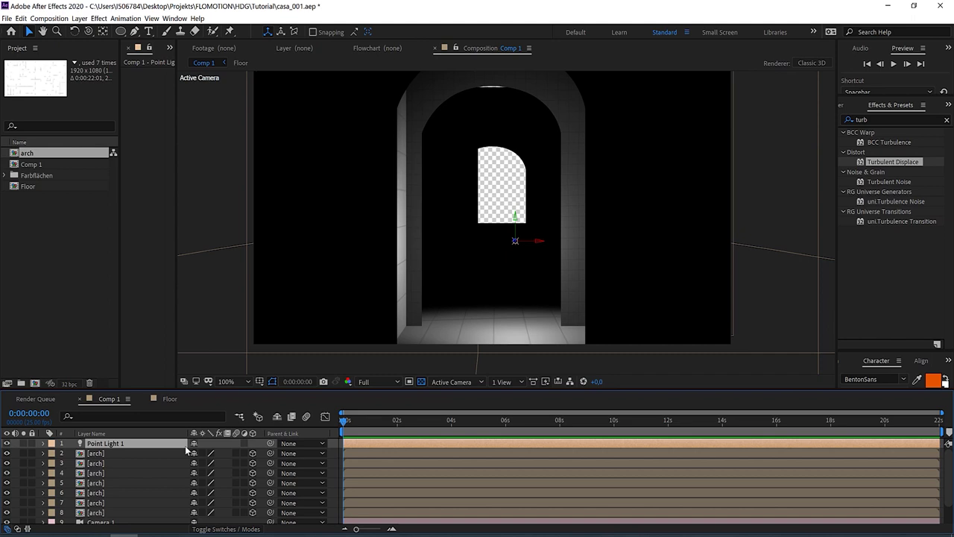
Set the point light's Z position to 500.
key("p")
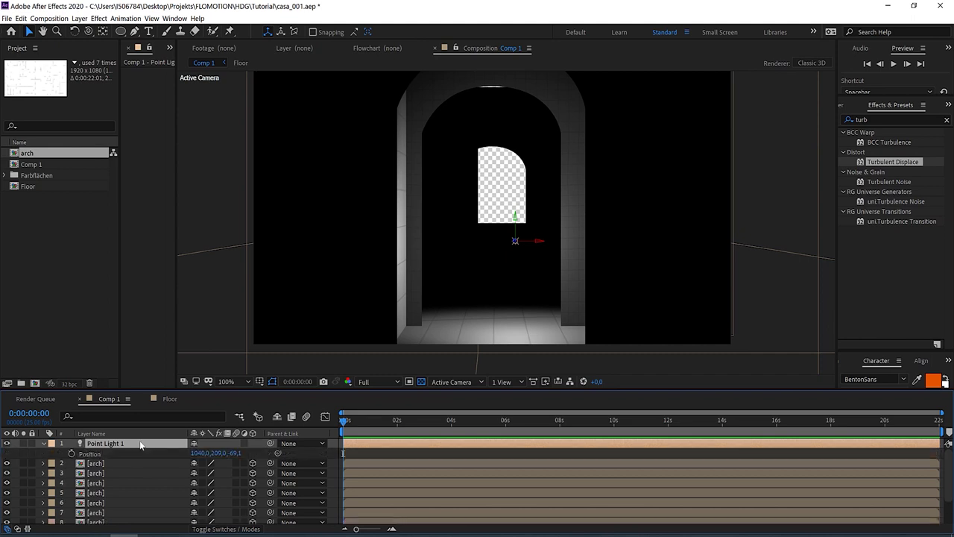
left_click(234, 453)
type("-500")
key("Return")
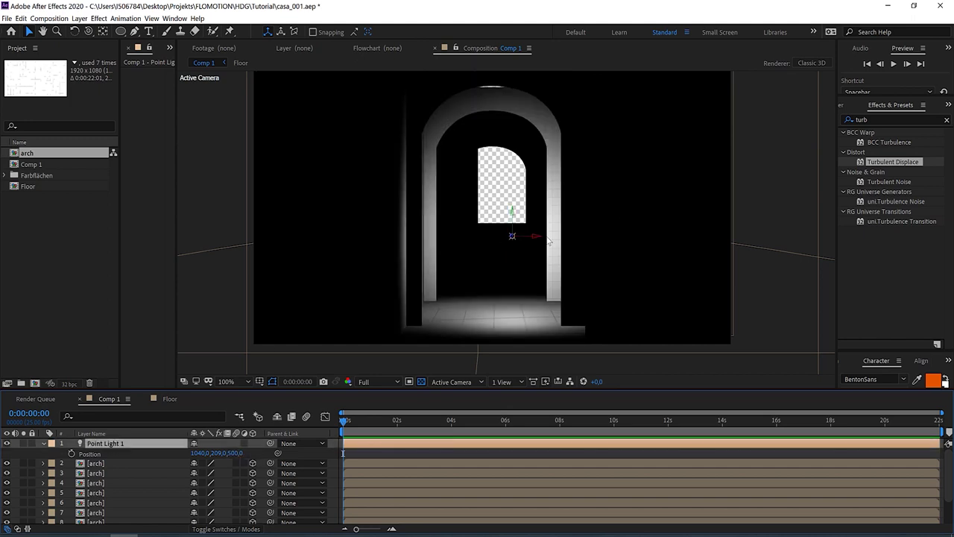
Move the point light sideways and up beside the arch's upper right curve, to about X 1310, Y -307.
left_click_drag(531, 240, 589, 244)
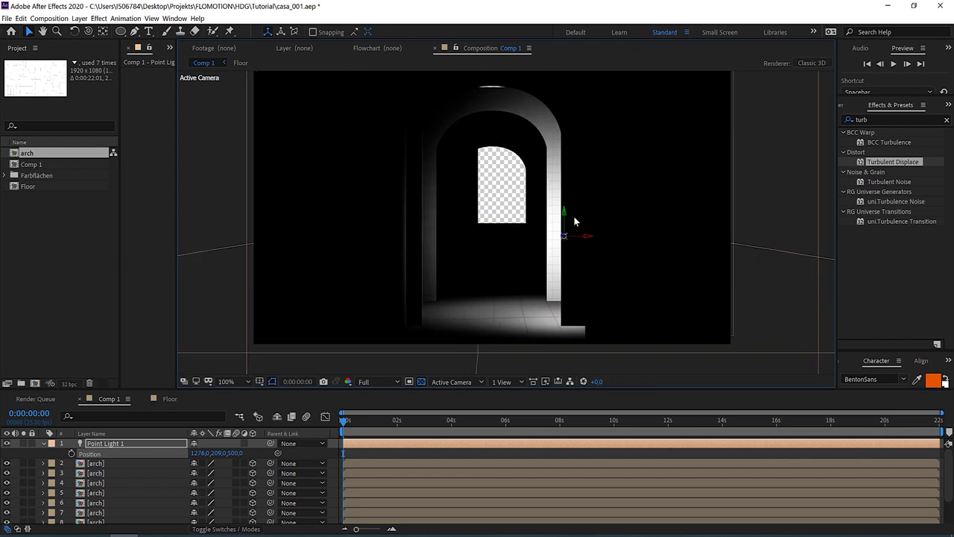
left_click_drag(566, 214, 567, 82)
left_click_drag(582, 118, 589, 118)
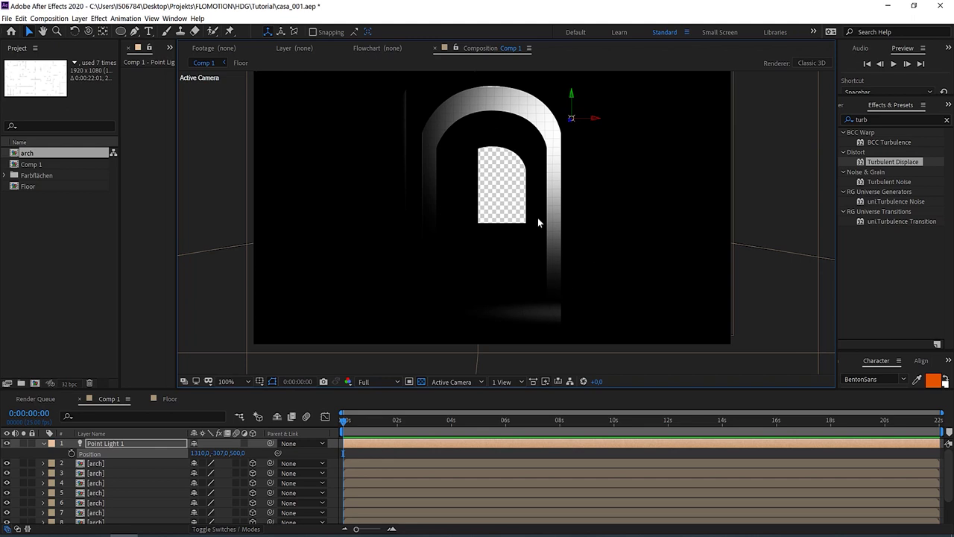
Set the point light's radius to 616 and move the light sideways, away from the arch, to X 1435.
left_click(44, 444)
left_click(45, 445)
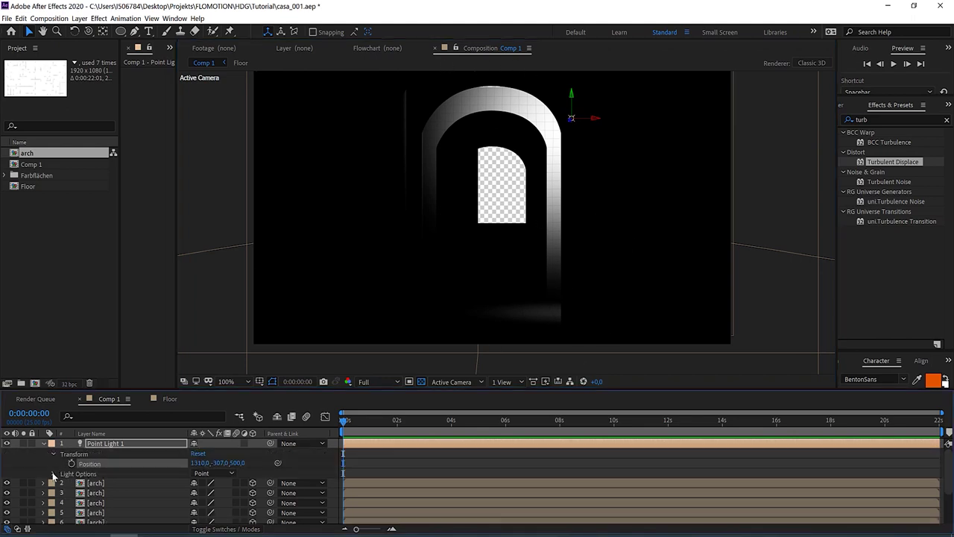
left_click(54, 474)
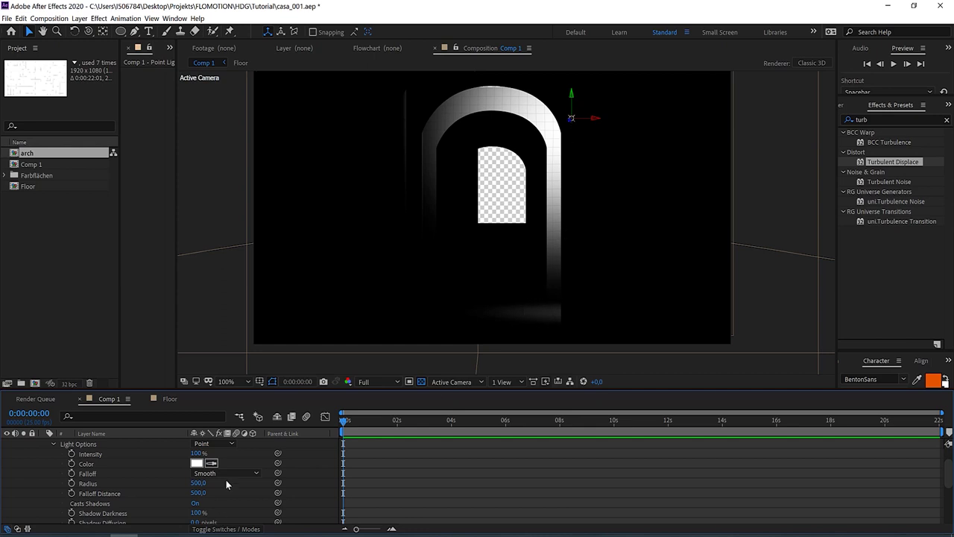
left_click_drag(202, 488, 271, 489)
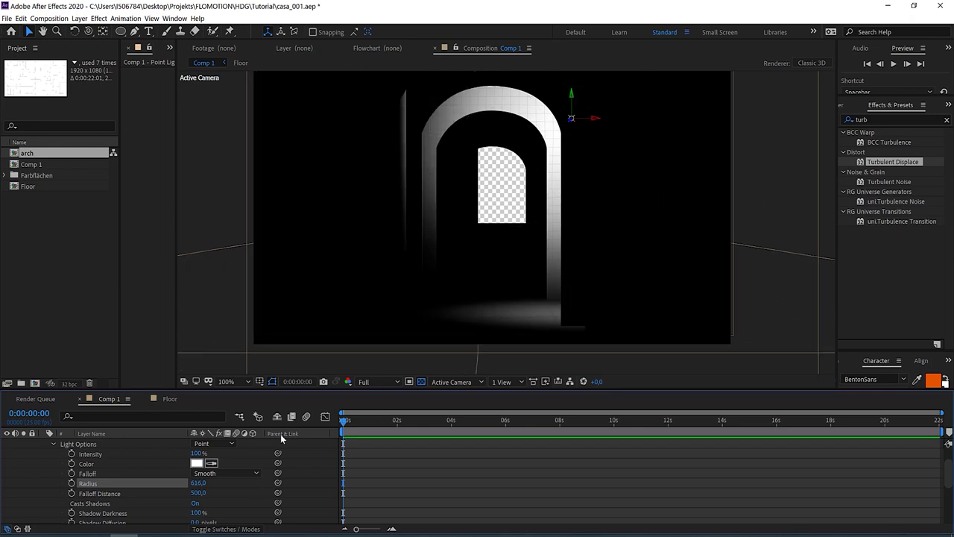
left_click_drag(593, 121, 625, 127)
scroll(91, 456, "up", 2)
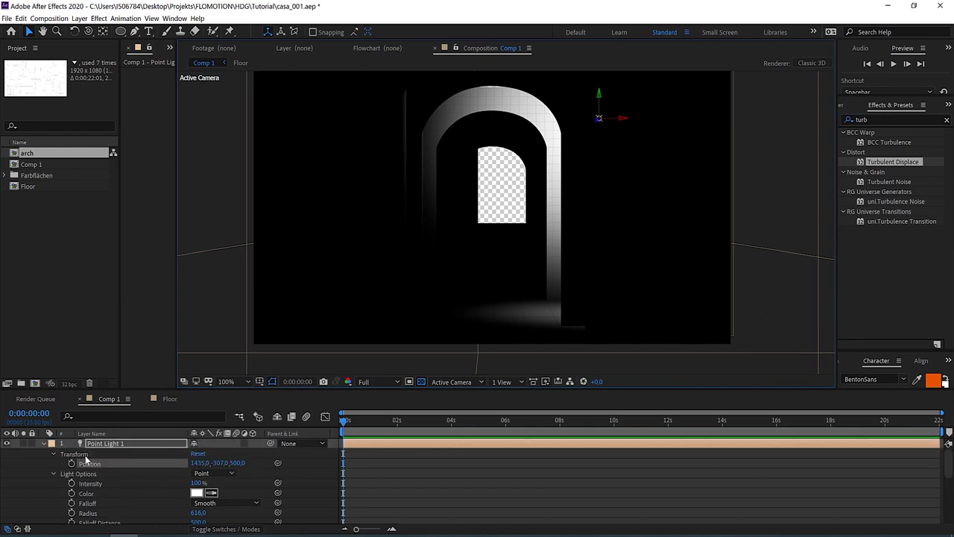
Duplicate Point Light 1 and set the copy's Z position to 1500.
left_click(44, 444)
key("ctrl+d")
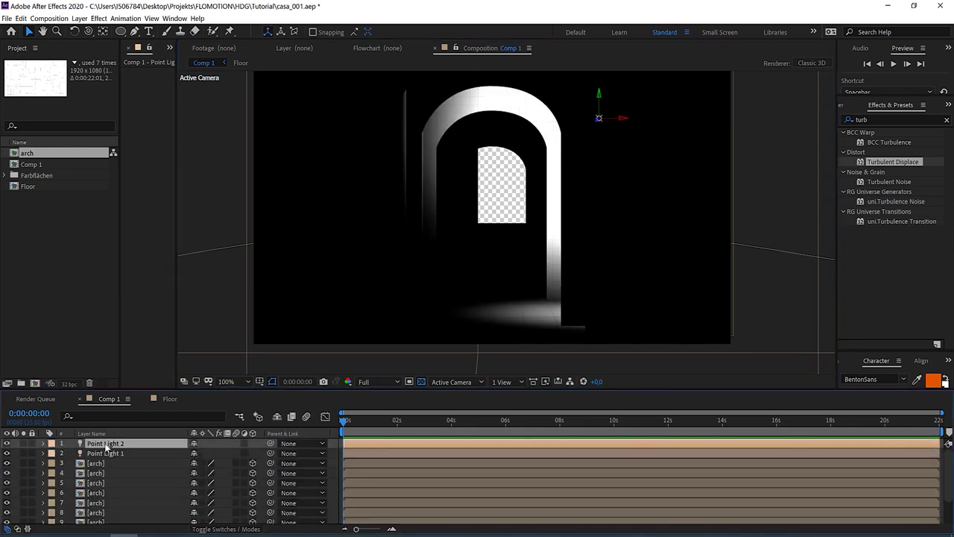
key("p")
left_click(238, 452)
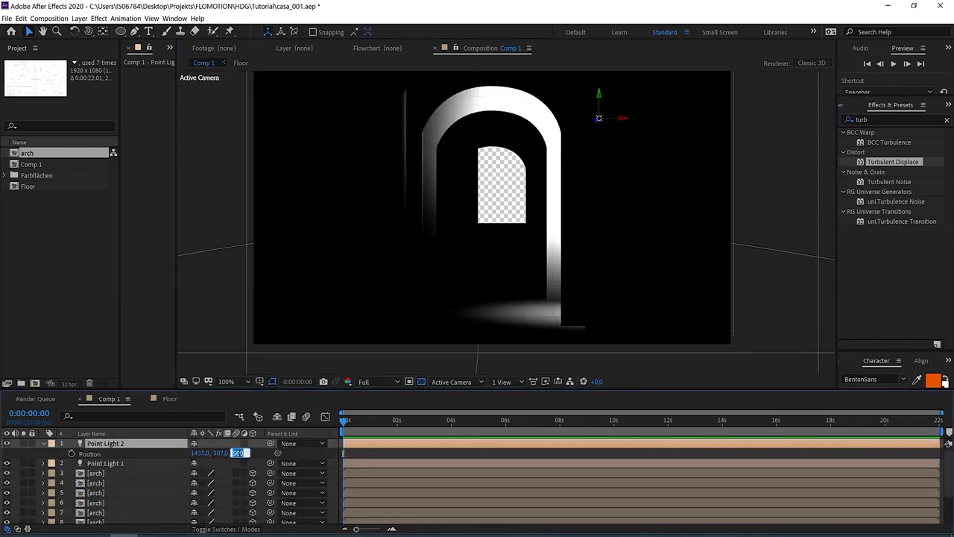
type("1500")
left_click(260, 454)
Duplicate Point Light 2 and set the new light's Z position to 3500.
left_click(103, 442)
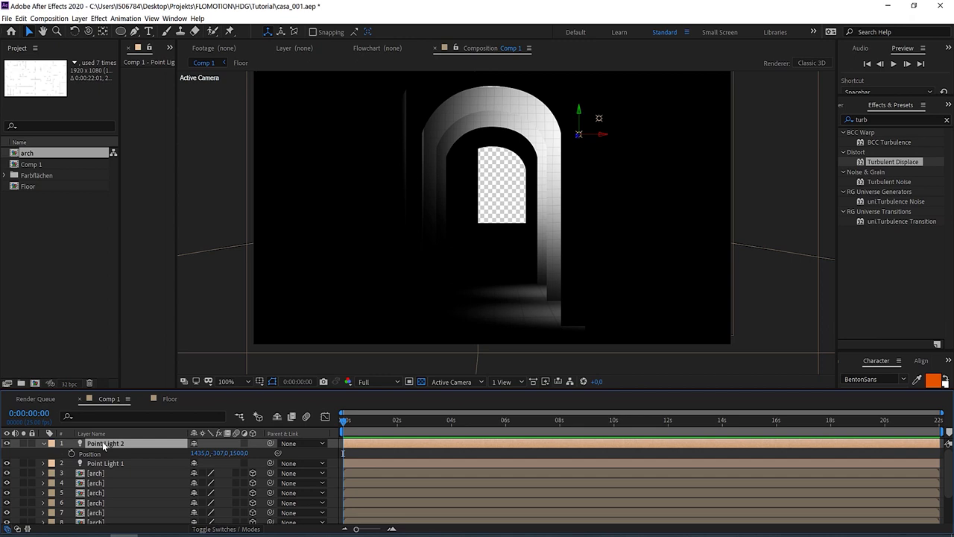
key("ctrl+d")
left_click(240, 452)
type("3500")
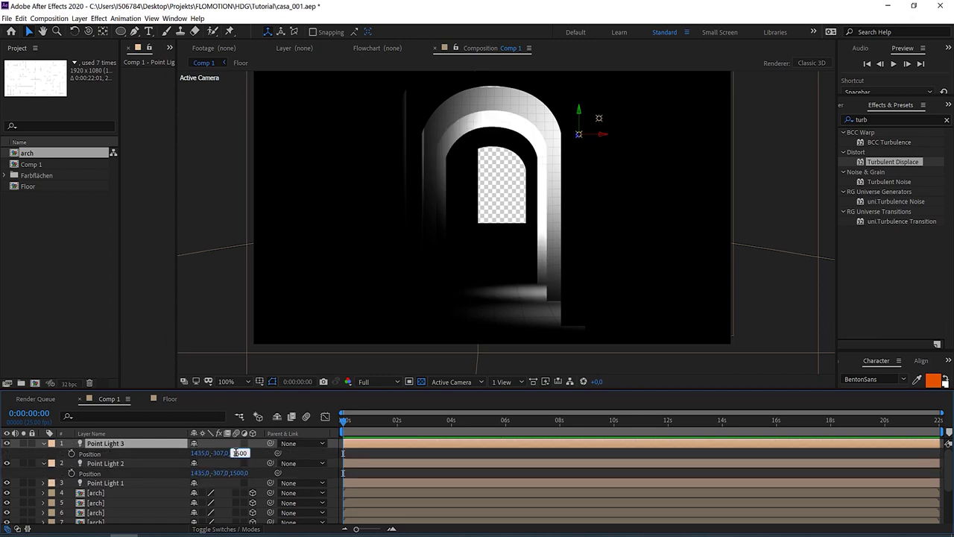
left_click(266, 456)
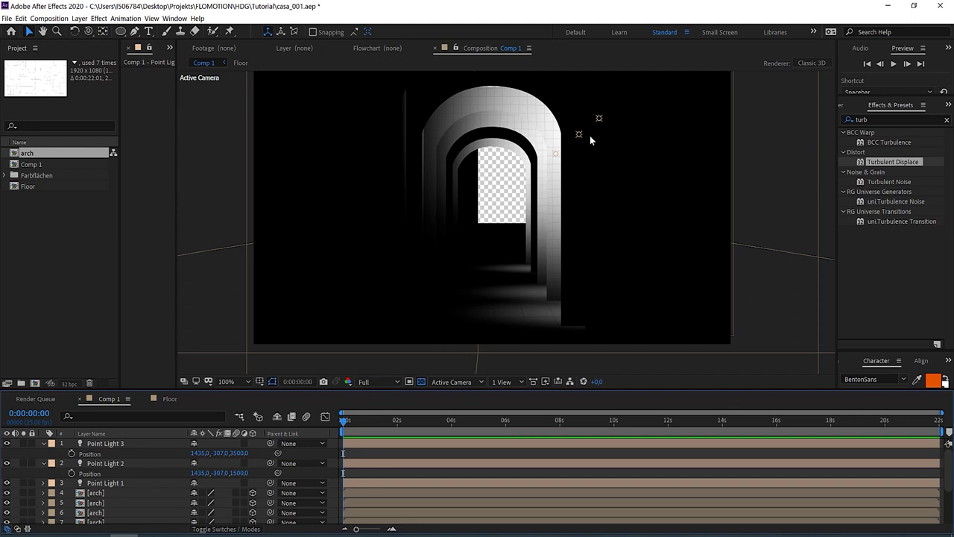
Make another duplicate of Point Light 2 and set its Z position to 2500.
left_click(109, 464)
key("ctrl+d")
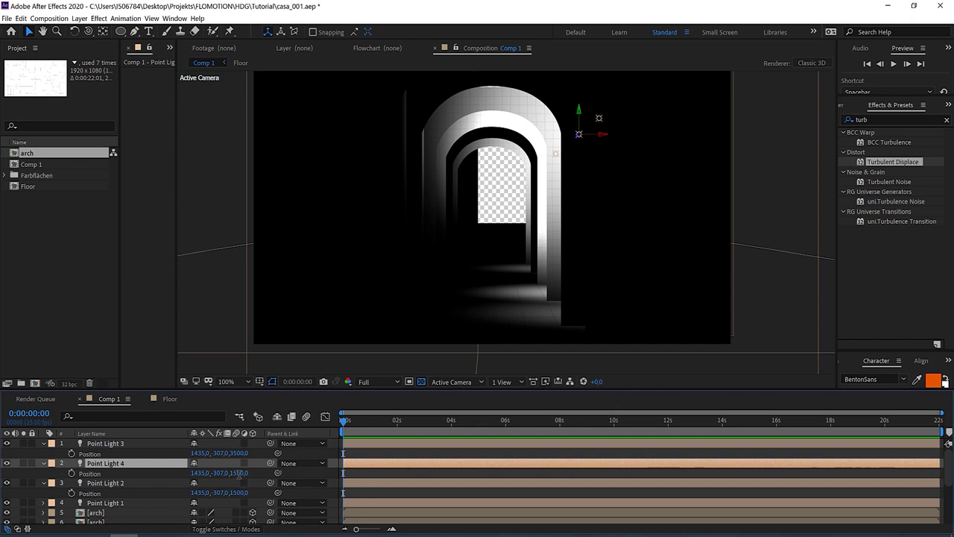
left_click(239, 472)
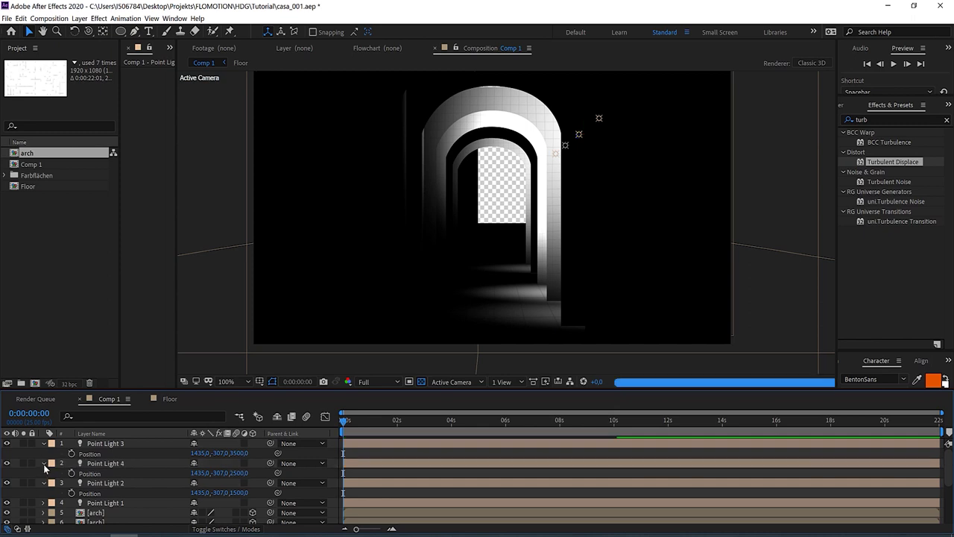
Reduce Point Light 4's intensity to 55% and move the light down and outward from the arches.
left_click(44, 464)
left_click(44, 465)
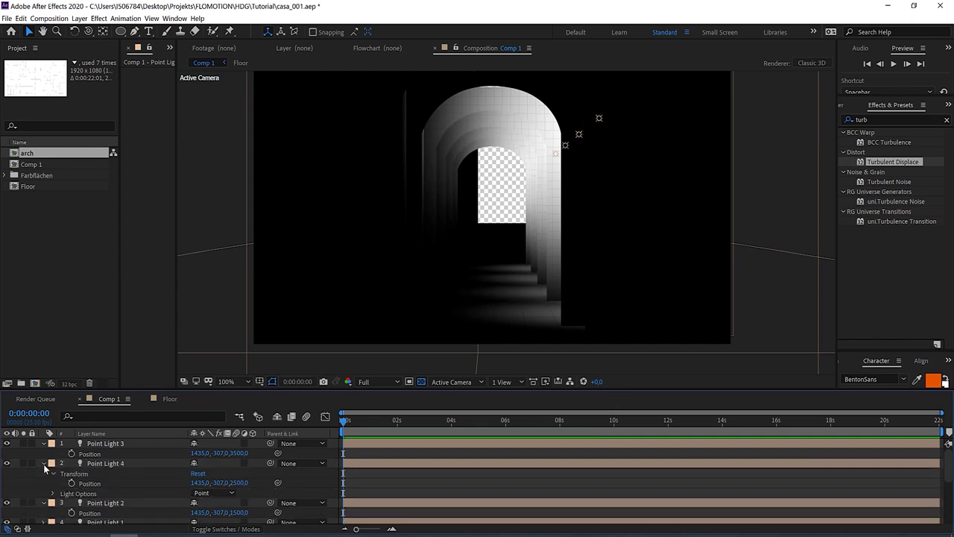
left_click_drag(195, 453, 176, 454)
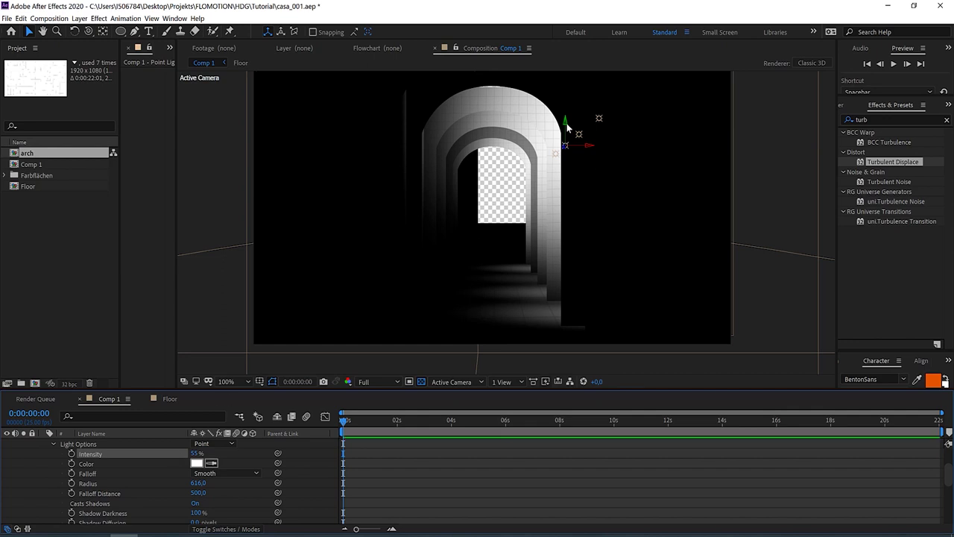
left_click_drag(566, 123, 596, 163)
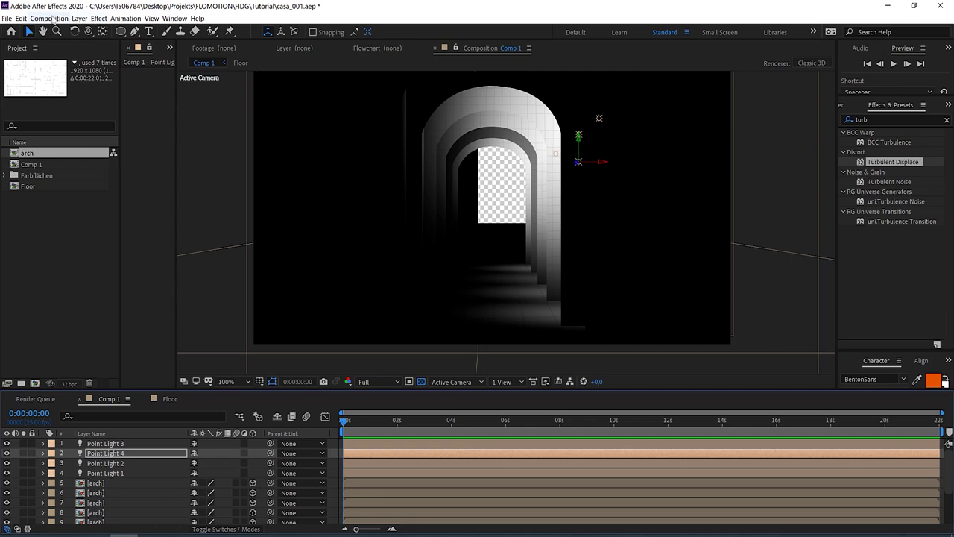
Add an Ambient light to Comp 1 and lower its intensity until the corridor is only faintly lit.
left_click(126, 18)
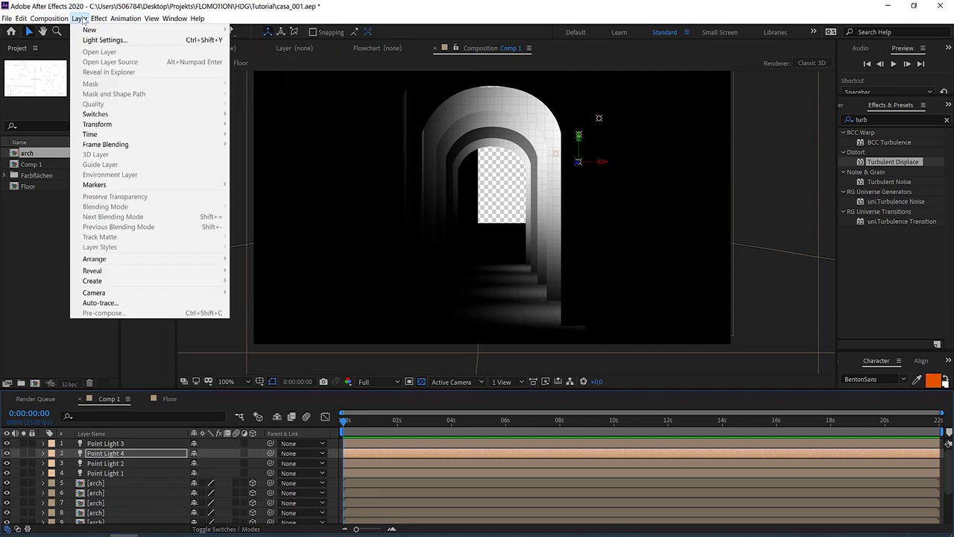
mouse_move(88, 30)
left_click(250, 50)
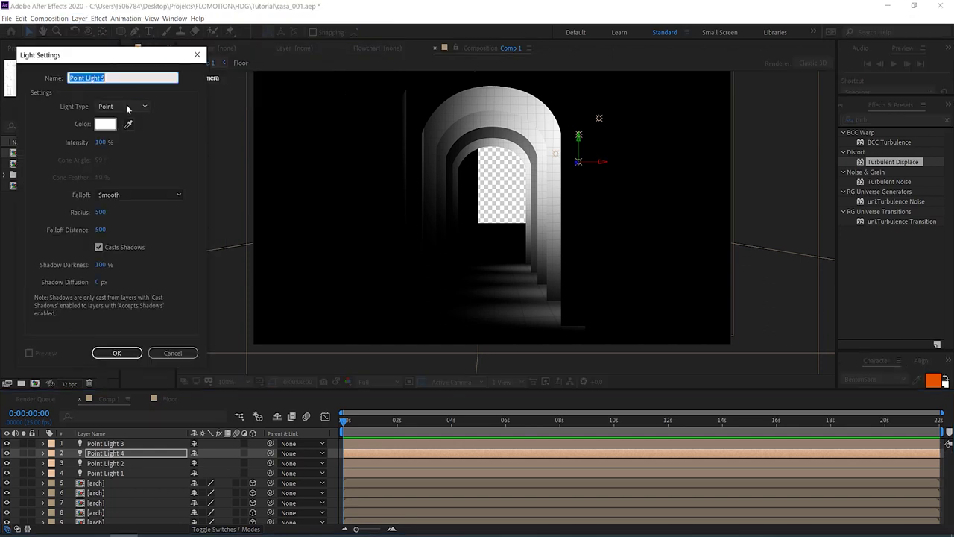
left_click(123, 106)
left_click(128, 157)
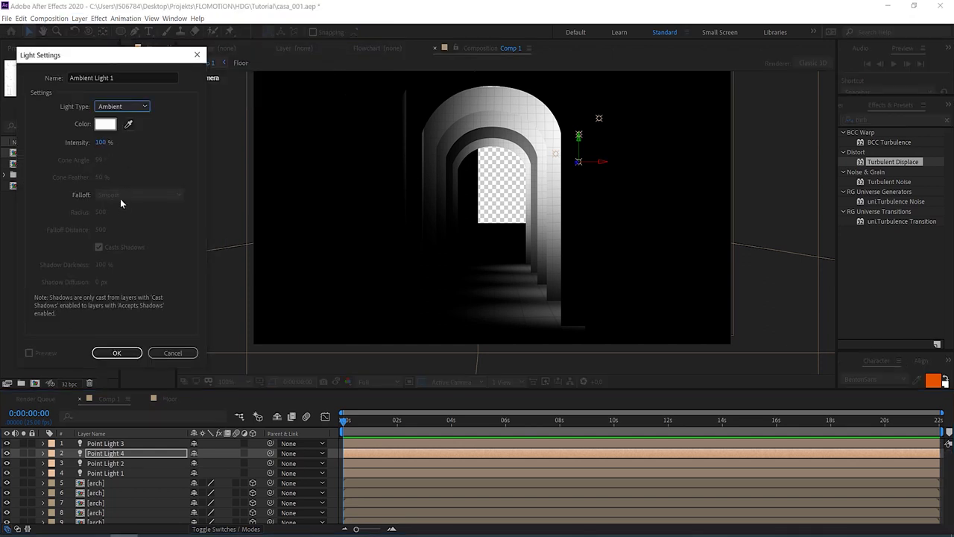
key("Return")
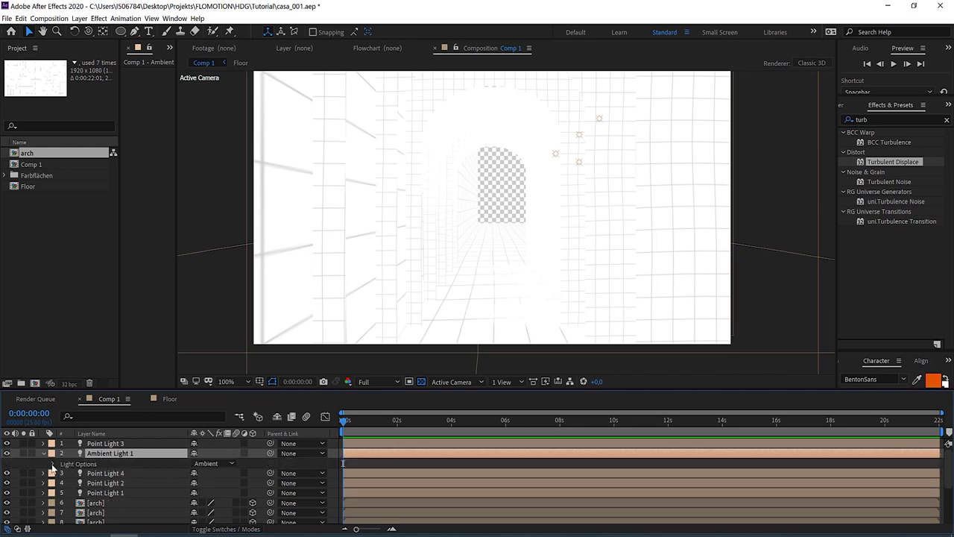
left_click(43, 453)
left_click_drag(193, 474, 145, 478)
Duplicate Point Light 1 and bring the copy toward the camera at Z position -2500.
left_click(109, 483)
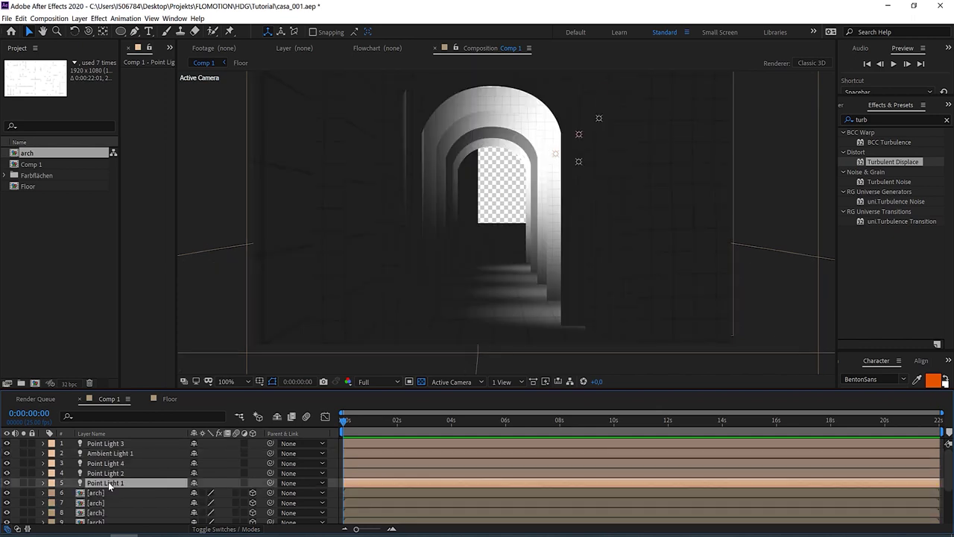
key("ctrl+d")
left_click(43, 492)
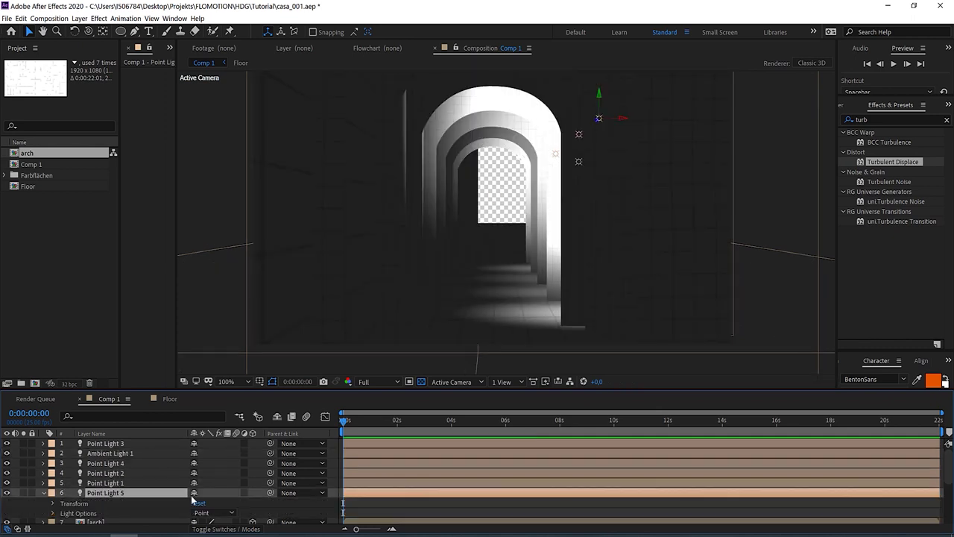
scroll(209, 496, "down", 1)
key("p")
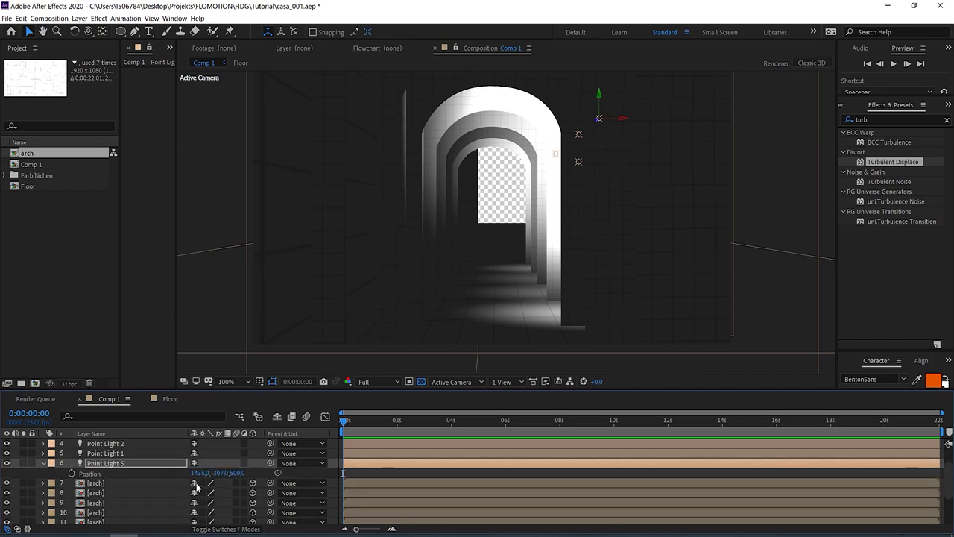
left_click(237, 473)
type("-500")
key("Return")
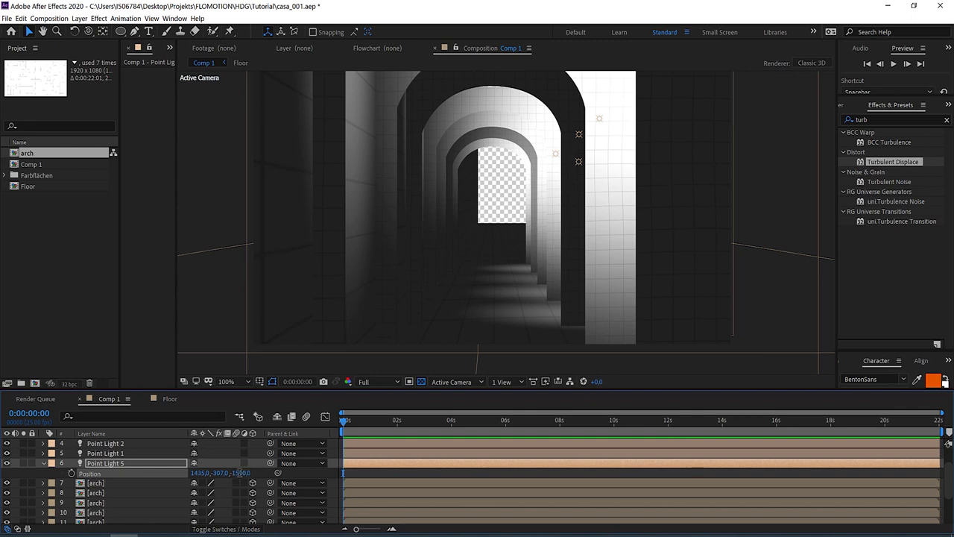
type("-1500")
left_click_drag(239, 473, 235, 473)
type("2")
left_click(685, 335)
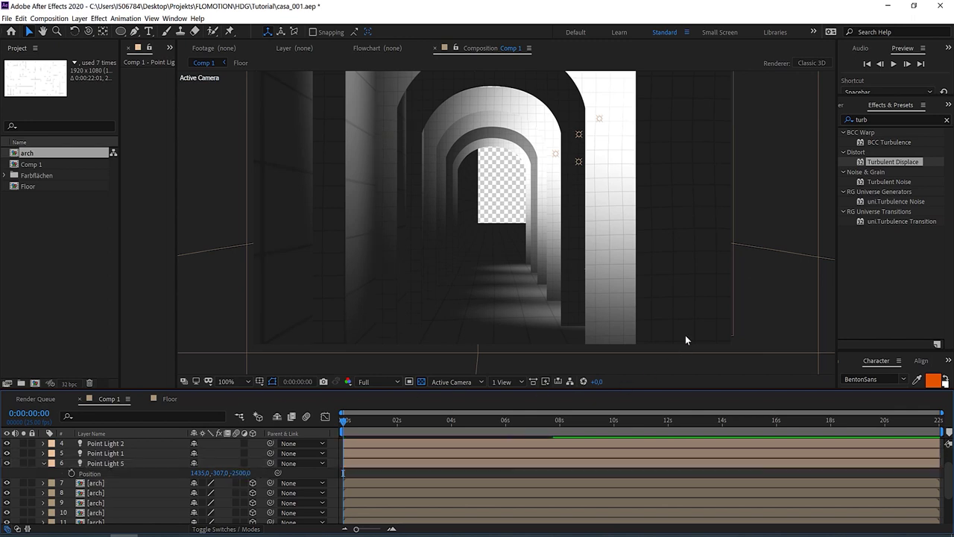
Duplicate Point Light 5 and place the copy at position 1595, 391, -1200.
key("ctrl+d")
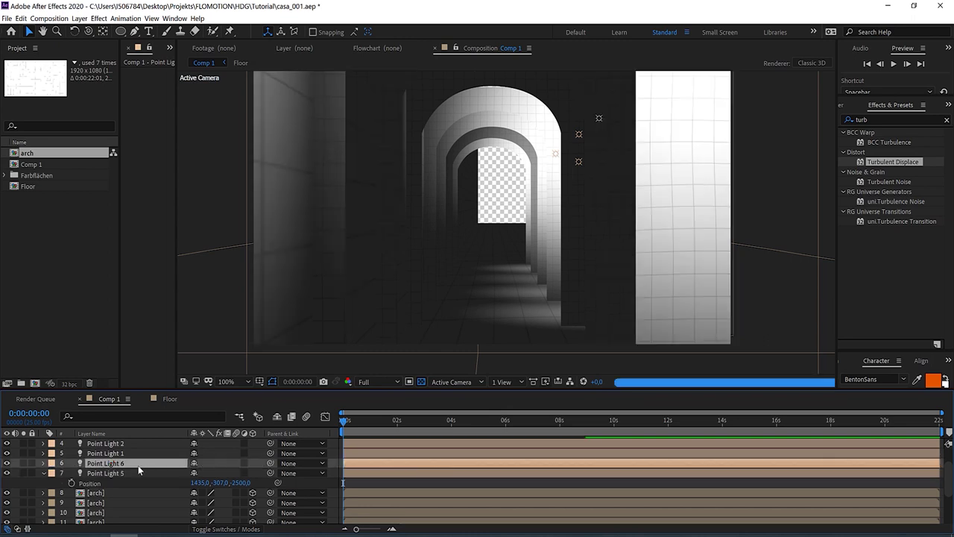
key("p")
left_click(242, 473)
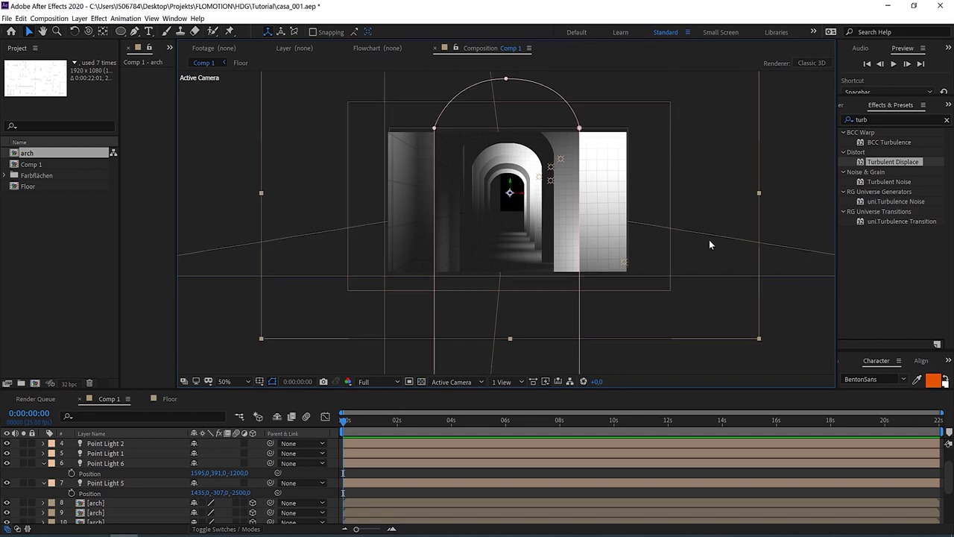
Examine the lit corridor and Point Light 6's light options, including its falloff and shadow settings.
scroll(710, 240, "up", 1)
key("space")
left_click_drag(711, 203, 716, 233)
key("v")
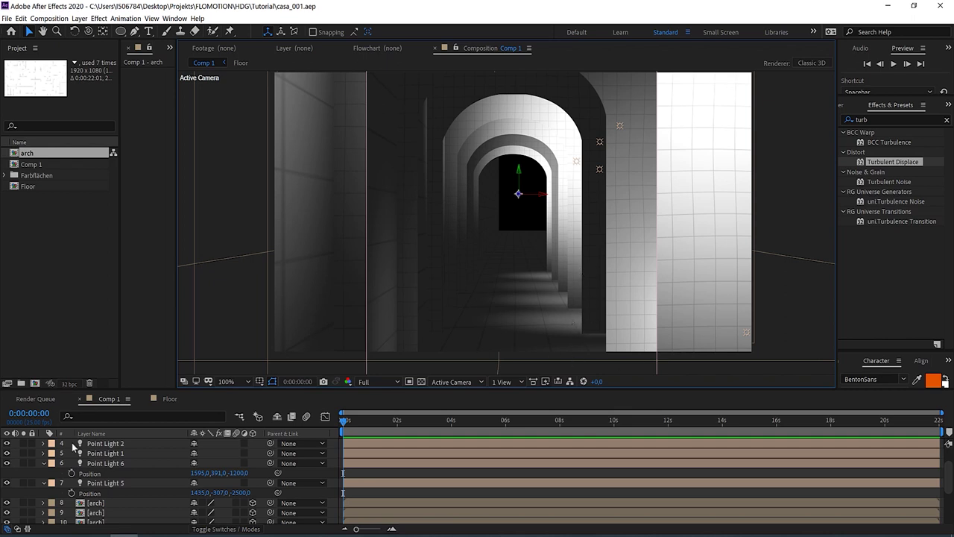
left_click(43, 464)
left_click(43, 463)
left_click(52, 494)
scroll(96, 479, "down", 3)
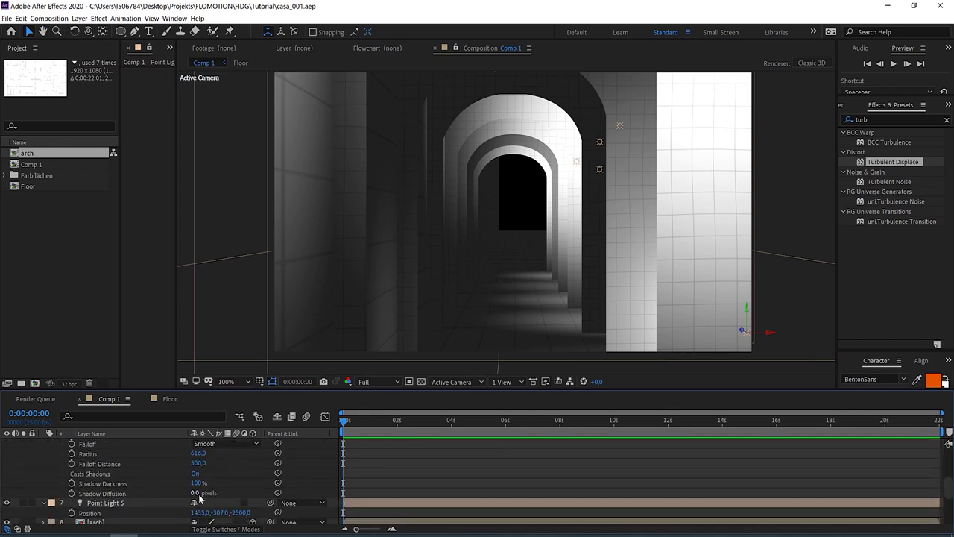
scroll(67, 490, "up", 1)
left_click(51, 445)
left_click(44, 453)
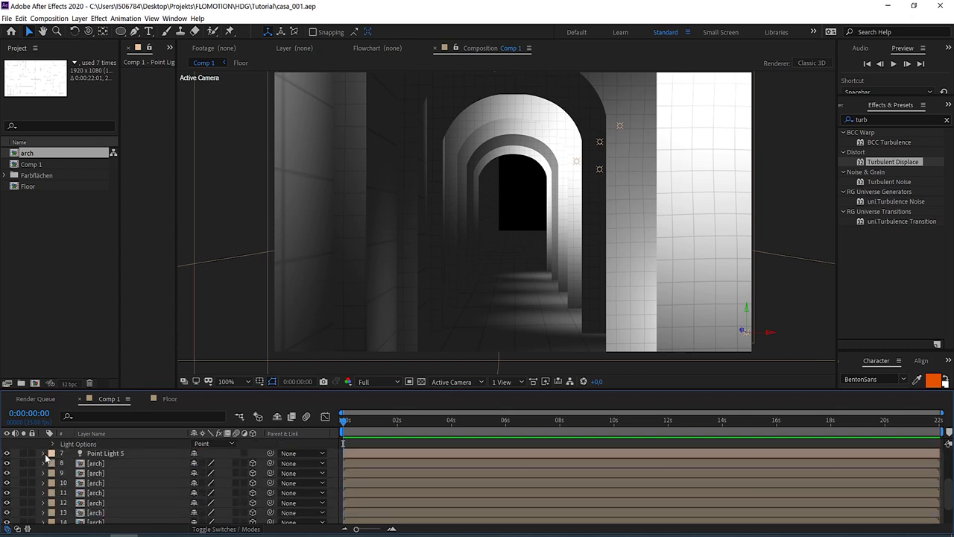
scroll(45, 456, "up", 1)
left_click(43, 444)
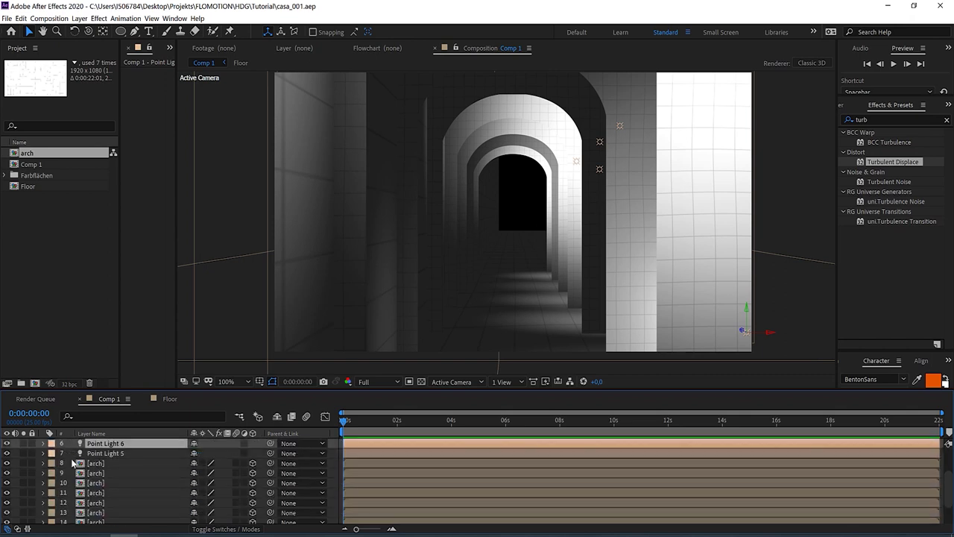
Enlarge the timeline area and inspect the first arch layer's material options for its shadow-casting setting.
left_click(37, 463)
left_click(42, 463)
scroll(74, 466, "down", 4)
scroll(81, 461, "up", 1)
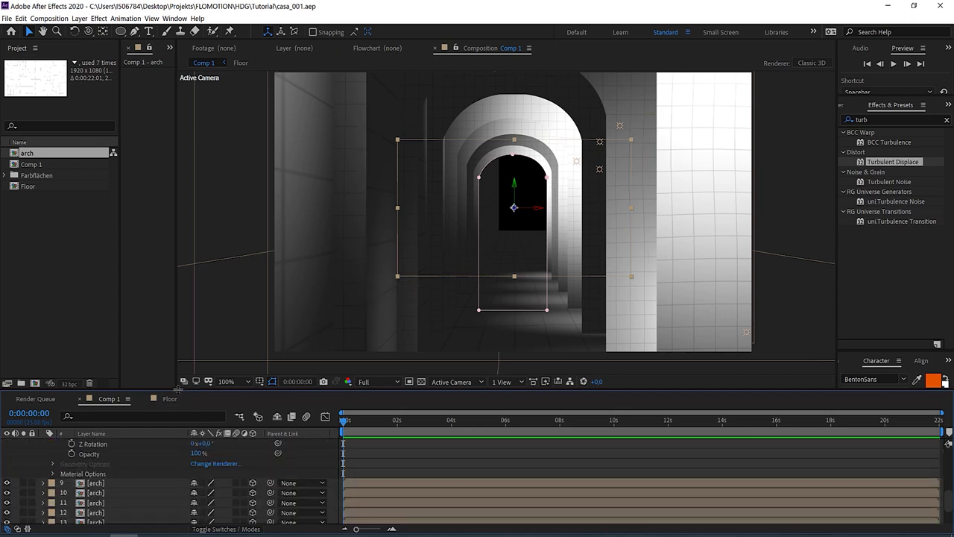
left_click_drag(179, 389, 176, 339)
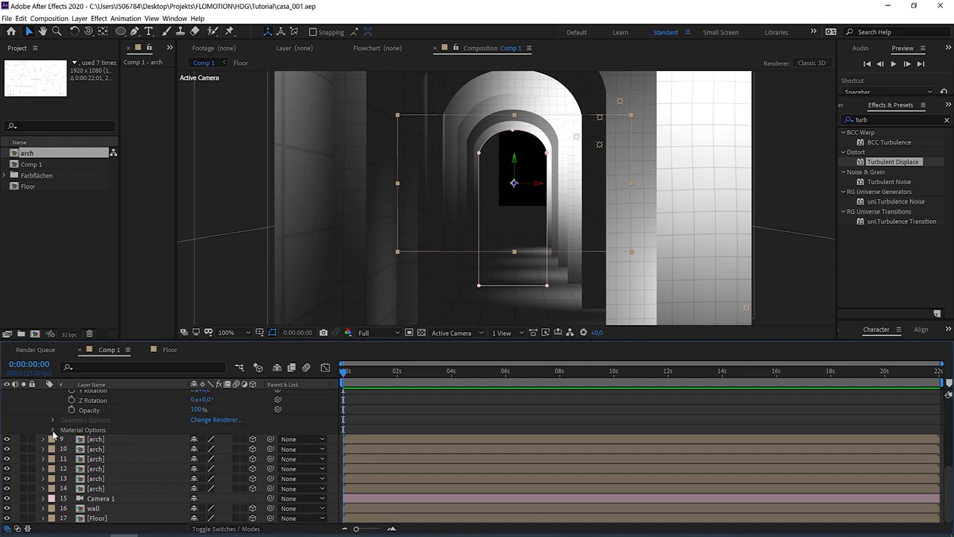
left_click(53, 431)
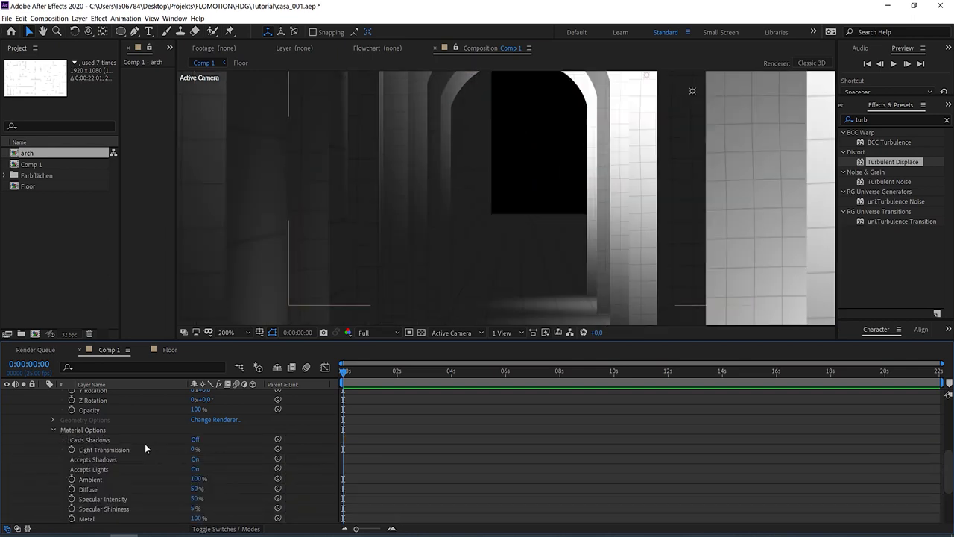
key("period")
left_click(107, 440)
scroll(107, 441, "up", 3)
left_click(43, 400)
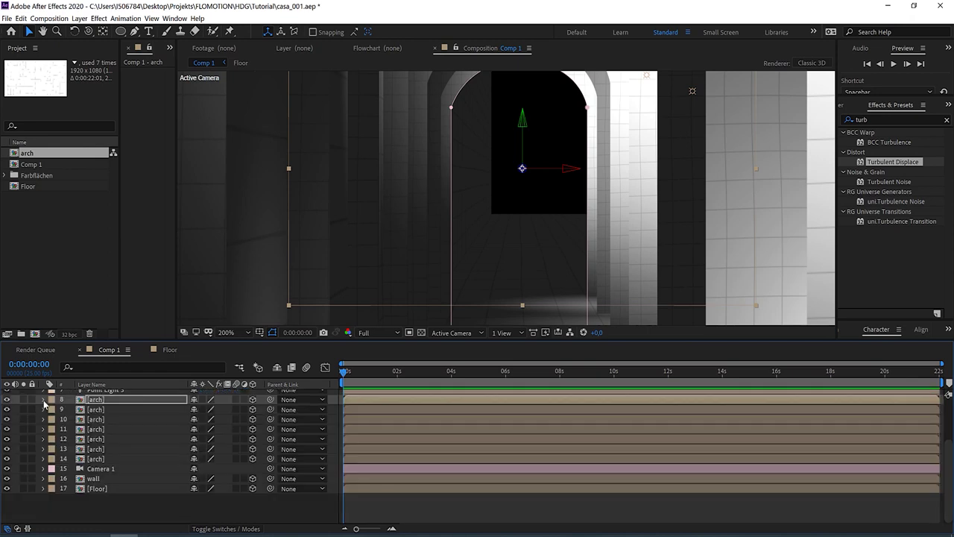
Move Camera 1 below the Floor layer and turn on Casts Shadows for all arch, wall and Floor layers together.
left_click_drag(105, 501, 105, 519)
left_click(97, 508)
left_click(102, 429, "shift")
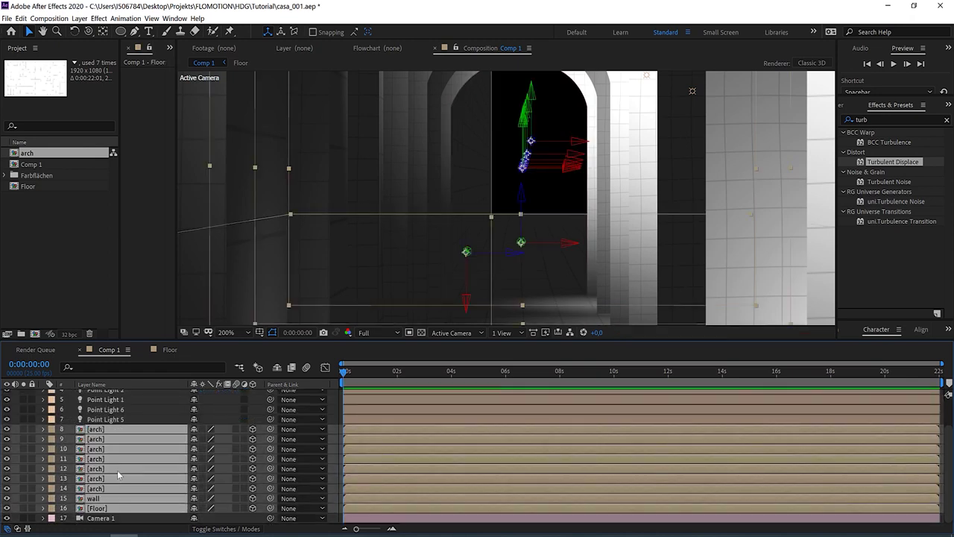
left_click(44, 429)
scroll(53, 462, "down", 1)
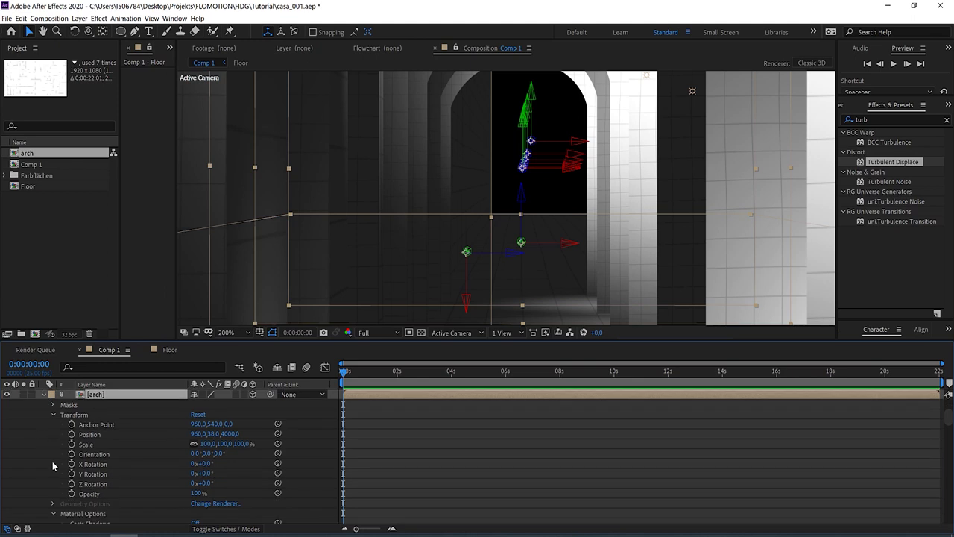
scroll(192, 499, "down", 2)
left_click(196, 494)
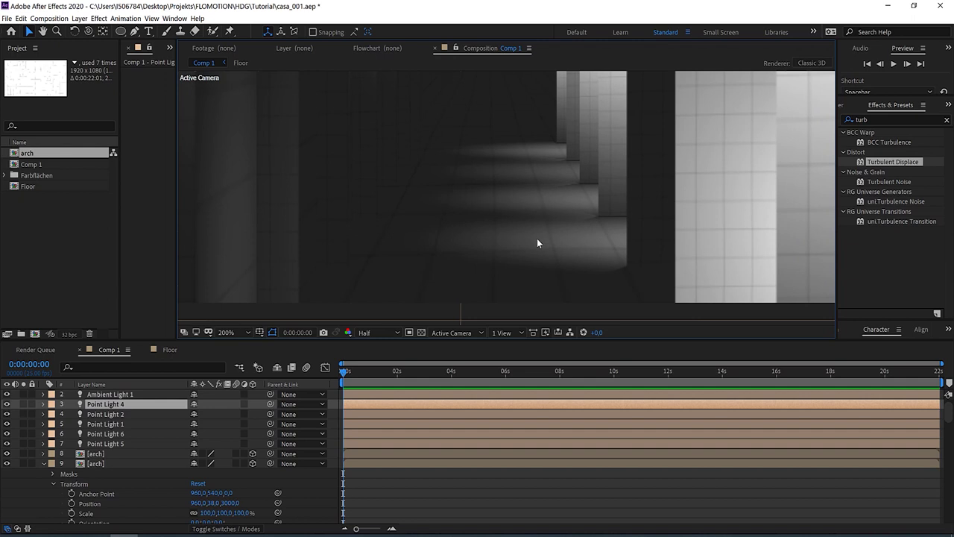
Set Point Light 4's falloff radius to 1200.
scroll(536, 240, "down", 2)
key("v")
left_click(42, 405)
left_click(198, 472)
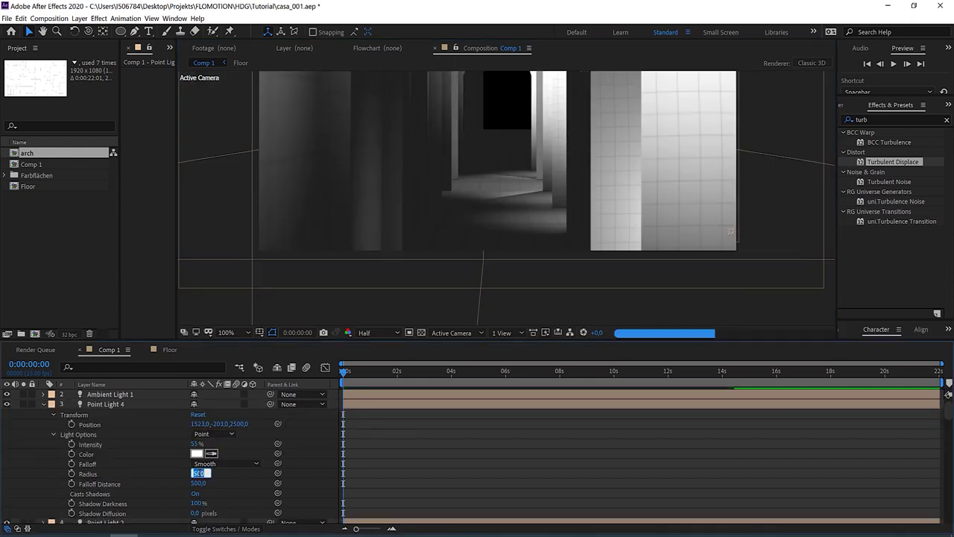
type("1200")
key("Return")
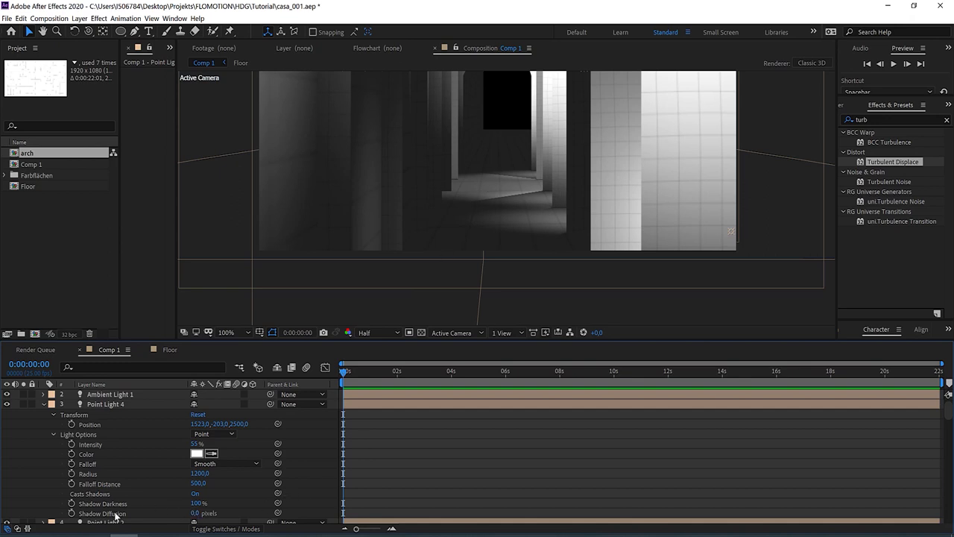
Try a Shadow Diffusion of 100 pixels on Point Light 4, then settle on 50 pixels.
left_click(194, 513)
type("100")
key("Return")
left_click(199, 513)
type("50")
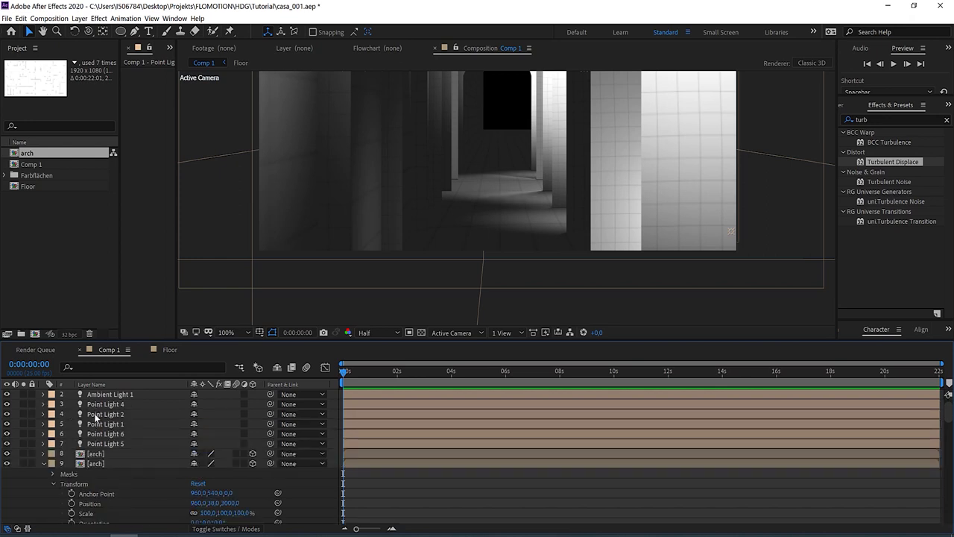
Set Point Light 2's intensity to 90% in its light options, then open Point Light 1's properties.
left_click(94, 415)
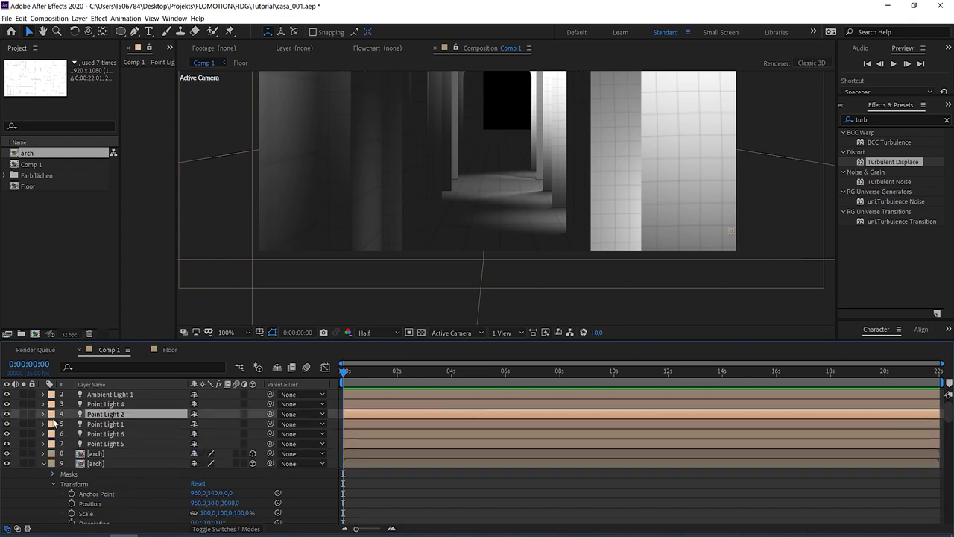
left_click(44, 413)
left_click(53, 444)
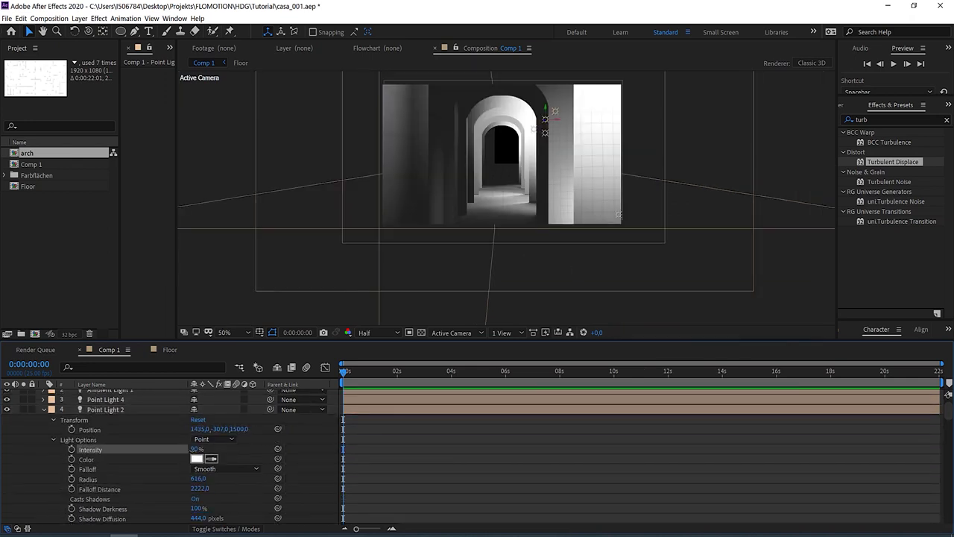
left_click(44, 409)
left_click(44, 420)
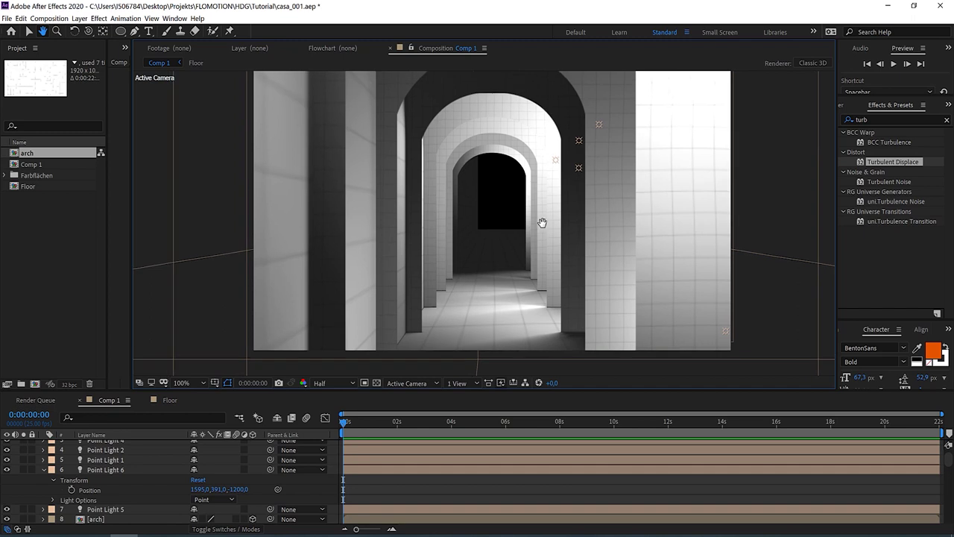
Collapse Point Light 6's properties and move Ambient Light 1 to the top of the layer stack.
key("v")
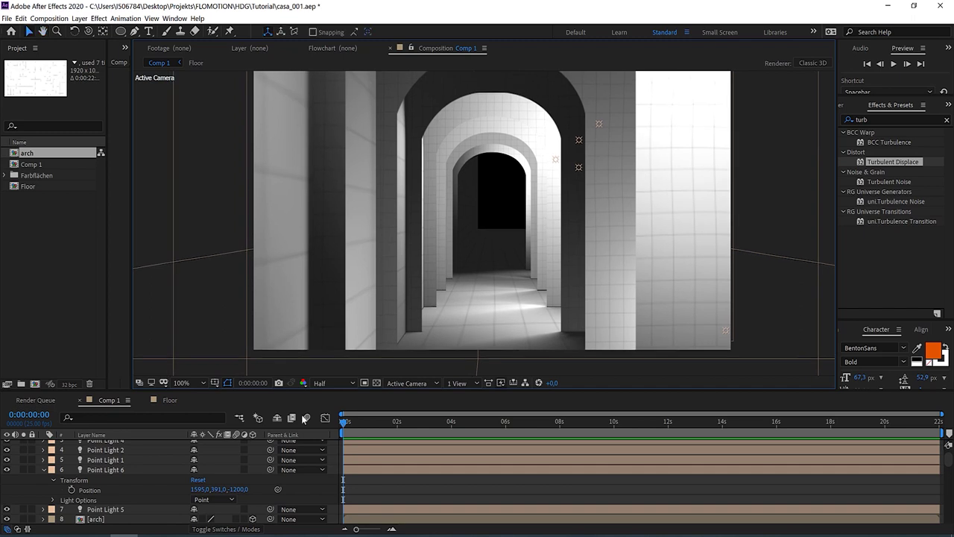
left_click(43, 470)
scroll(89, 470, "up", 2)
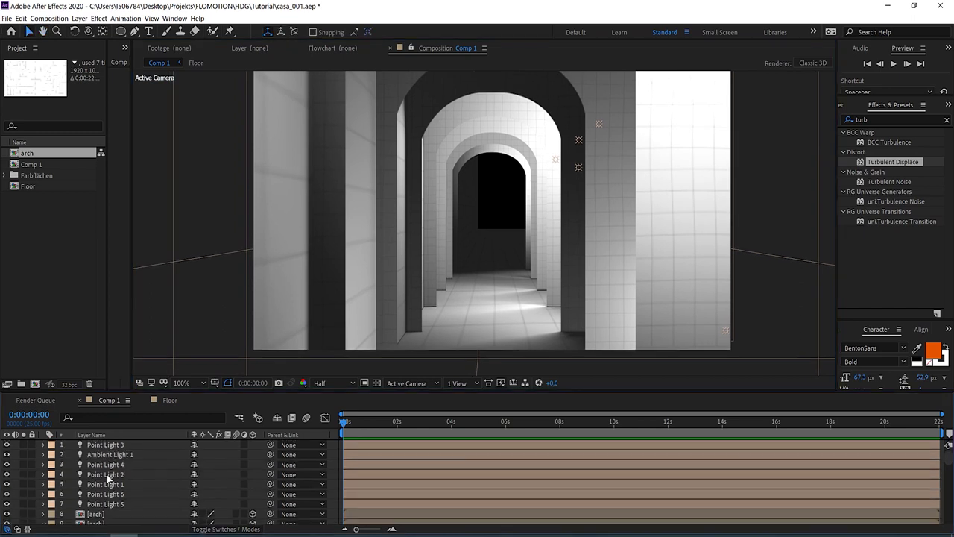
left_click(110, 455)
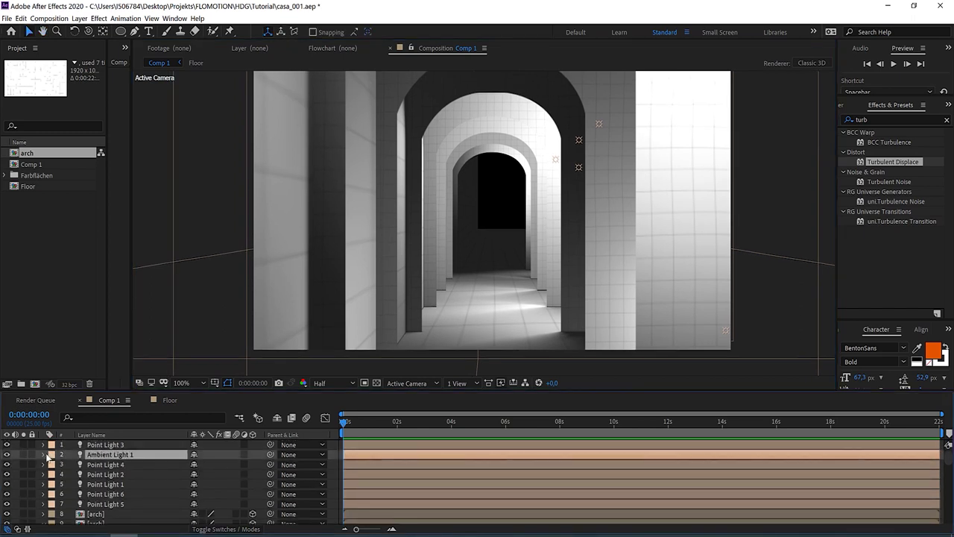
left_click_drag(110, 455, 55, 448)
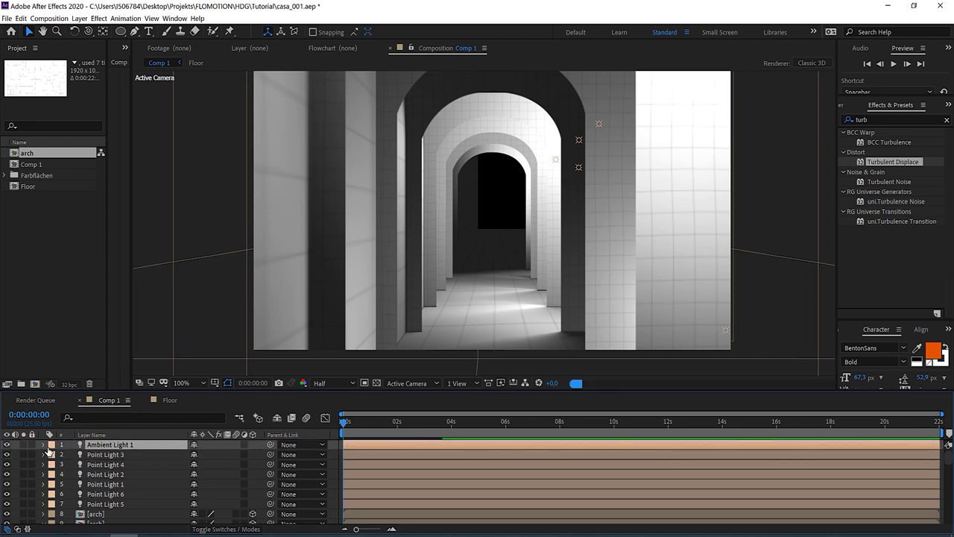
Set Ambient Light 1's intensity to 8% and change its color to a warm beige.
left_click(44, 445)
left_click(198, 465)
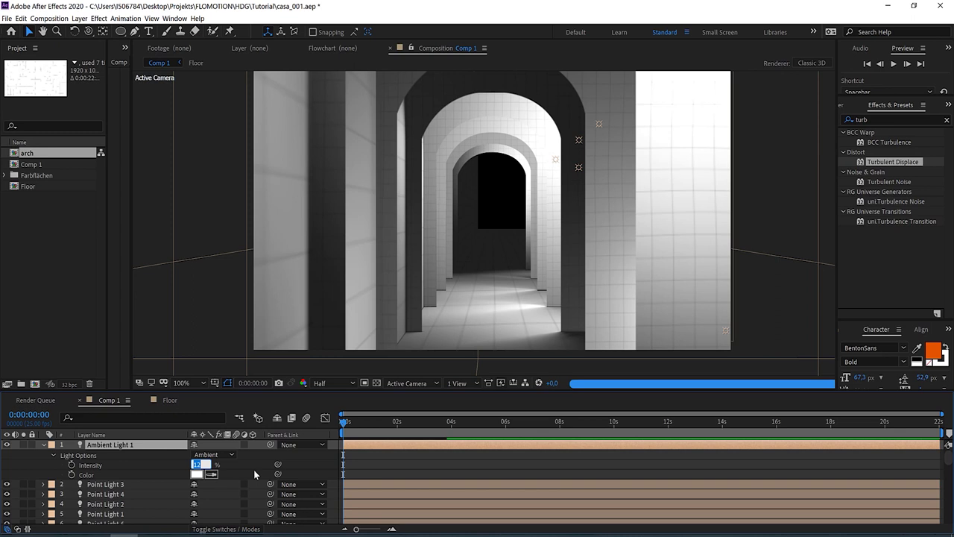
type("8")
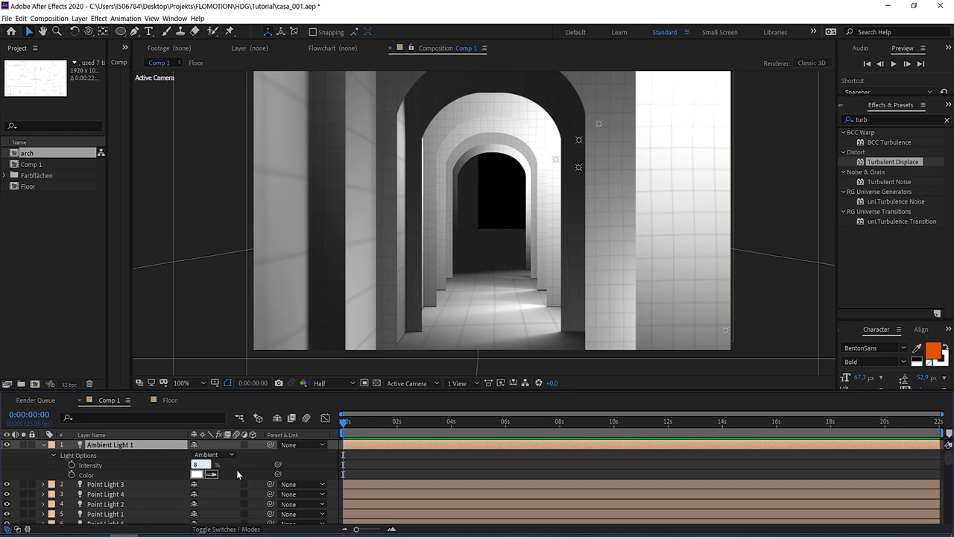
left_click(235, 470)
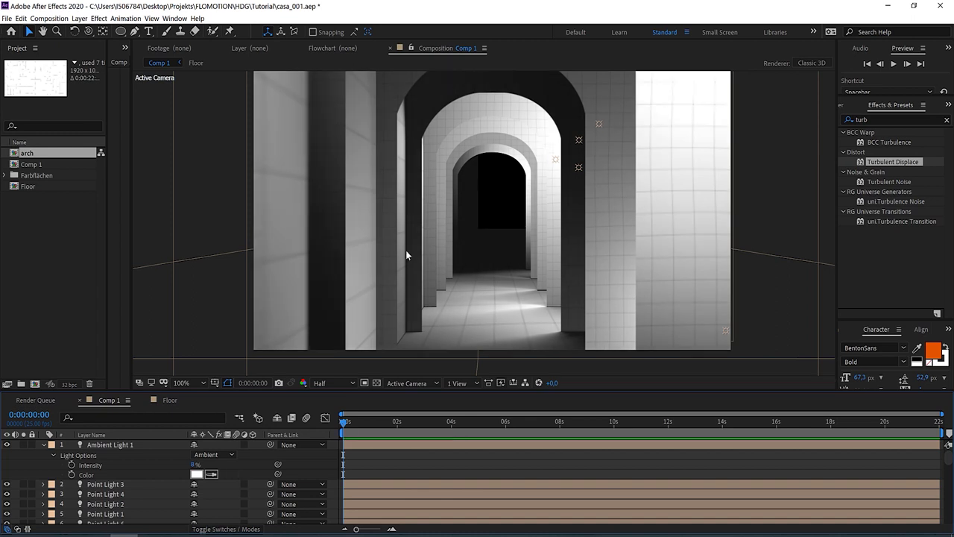
left_click(196, 475)
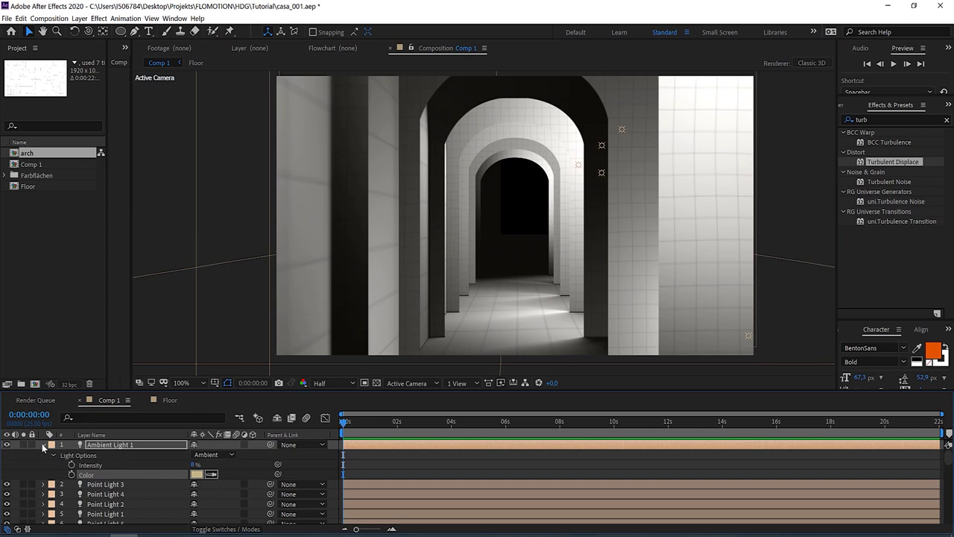
left_click(43, 444)
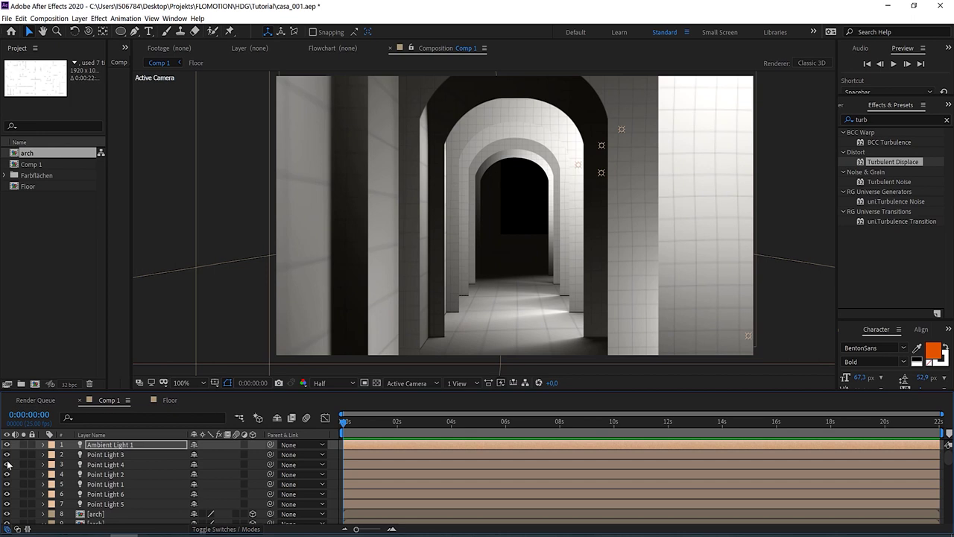
Start animating Camera 1 by adding Position and Point of Interest keyframes at 0 seconds.
scroll(112, 501, "down", 1)
left_click(43, 504)
scroll(84, 500, "down", 3)
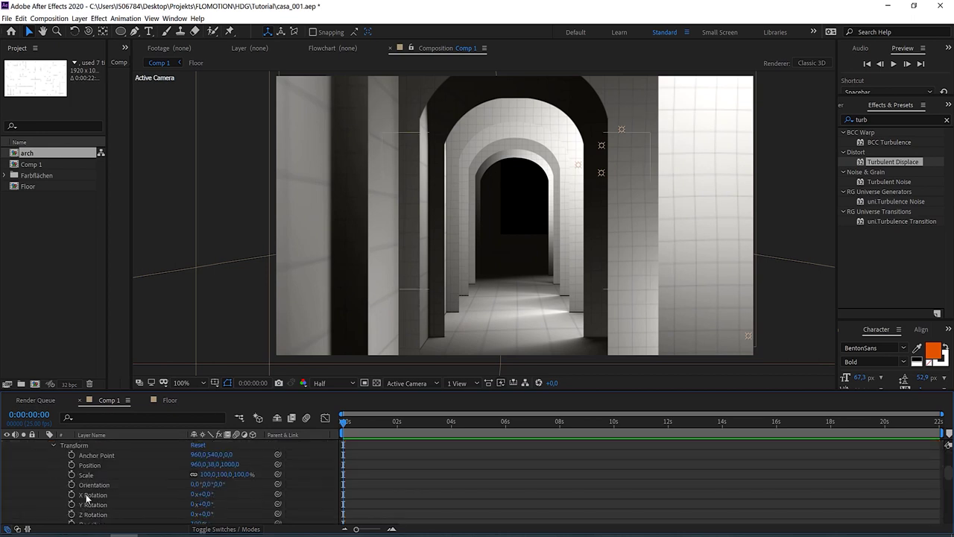
scroll(85, 498, "down", 3)
left_click(72, 479)
left_click(71, 470)
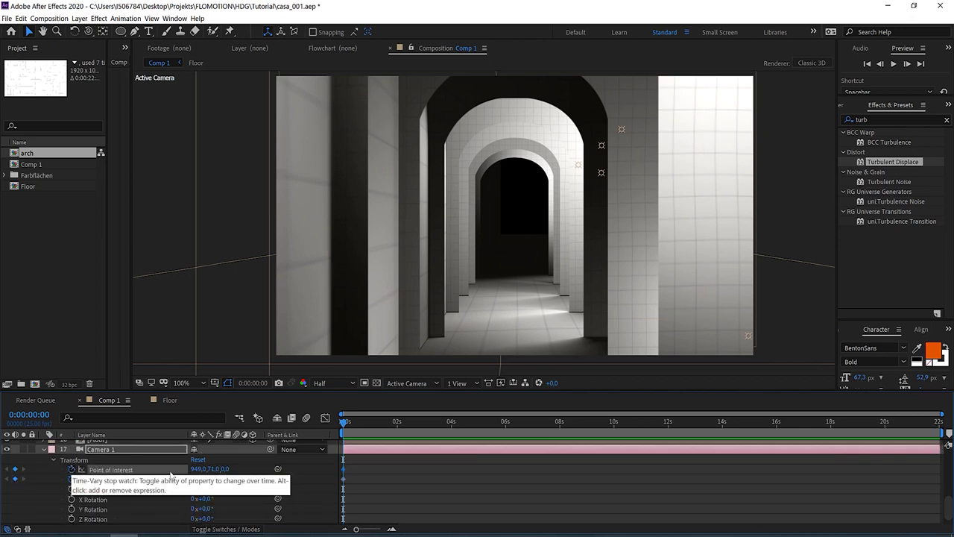
At 4 seconds, track Camera 1 to about position 945, 200, -3840 to keyframe the camera move.
left_click(451, 429)
scroll(463, 236, "up", 1)
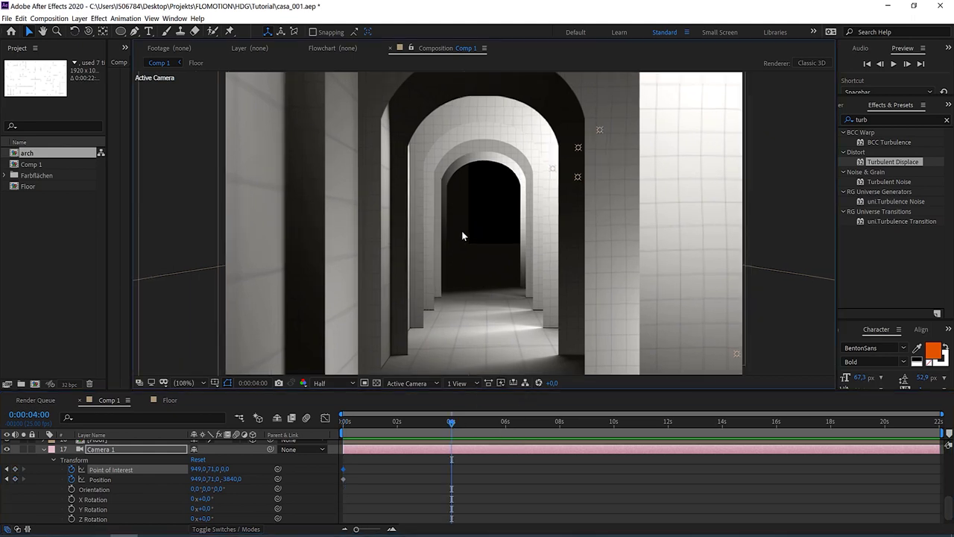
key("c")
key("c")
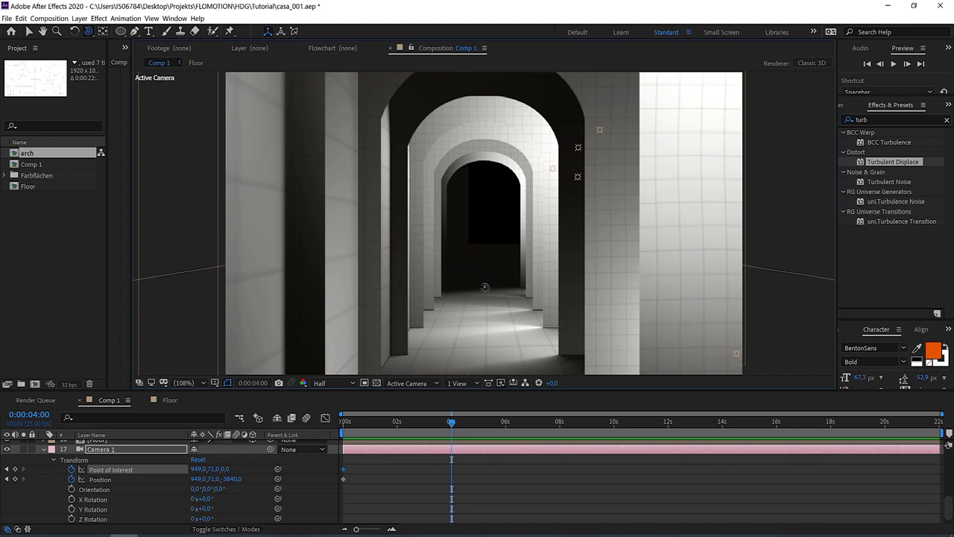
left_click_drag(485, 287, 458, 298)
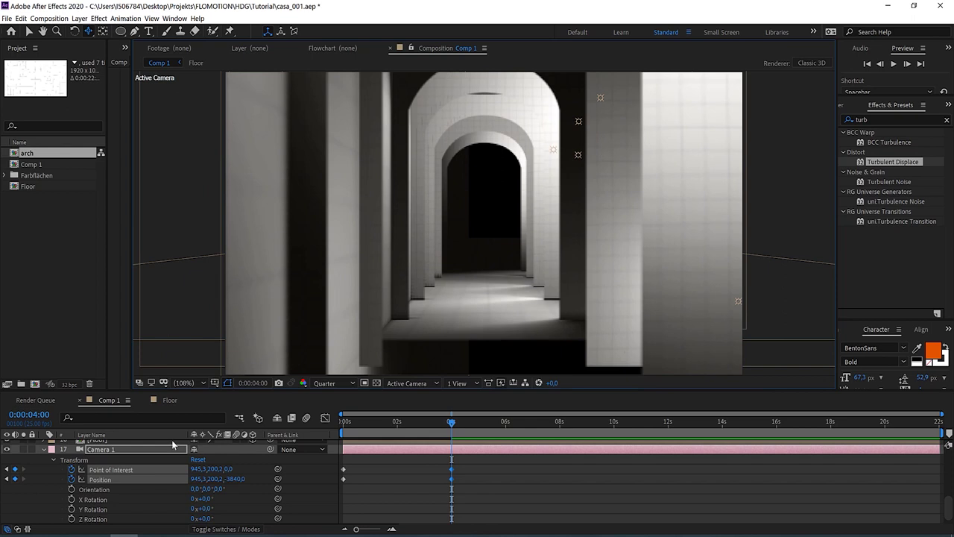
left_click(43, 449)
Extend the Floor layer toward the camera to close the gap at the front of the corridor.
left_click(97, 509)
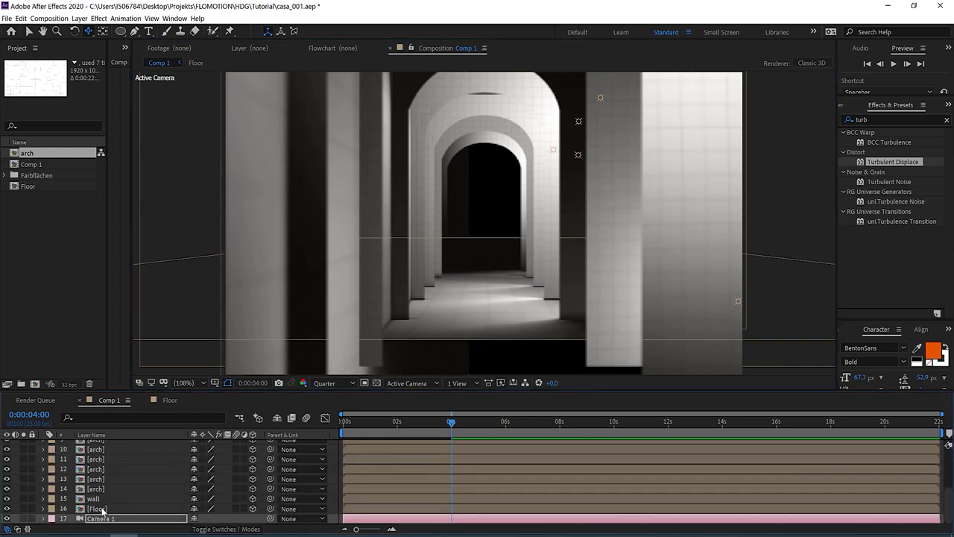
key("v")
left_click_drag(484, 270, 485, 273)
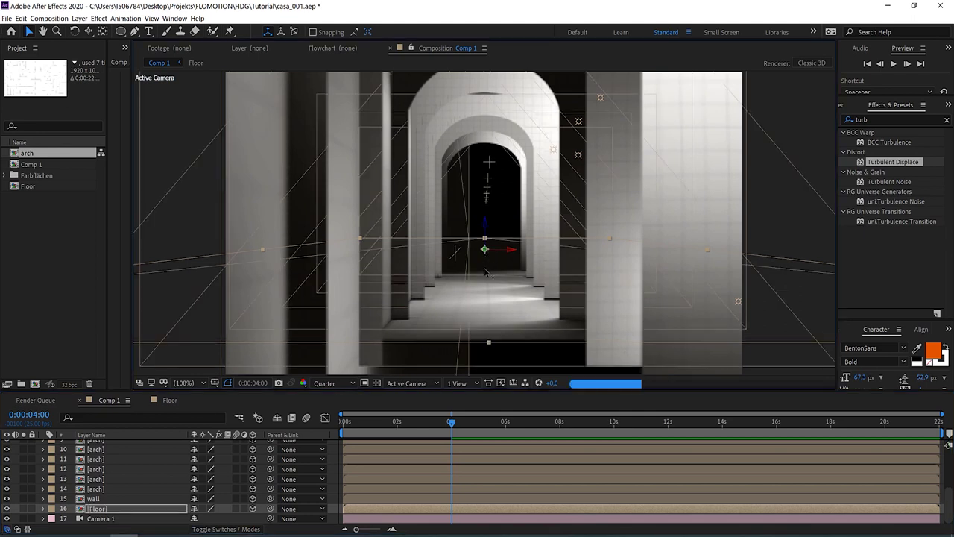
scroll(545, 252, "down", 2)
key("period")
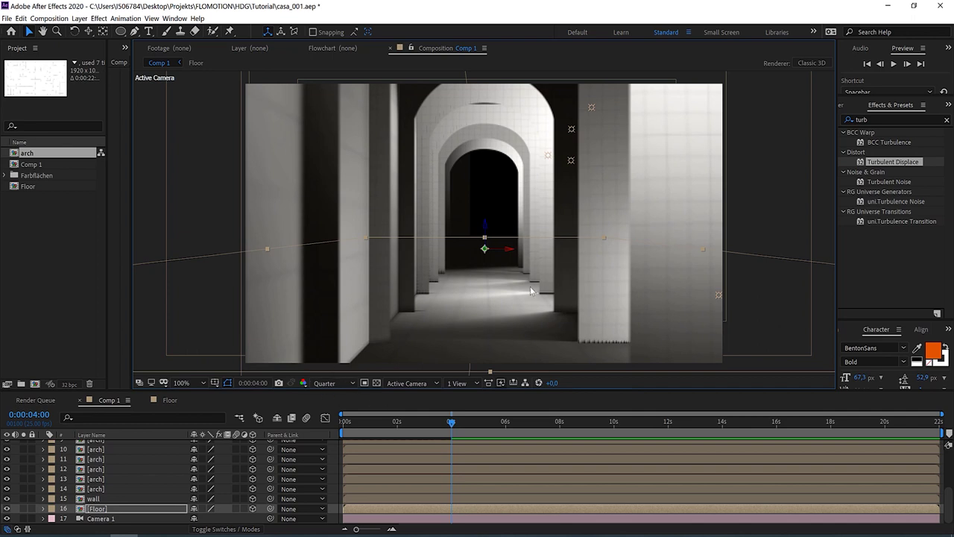
Limit the work area to the first 4 seconds and preview the camera move.
key("comma")
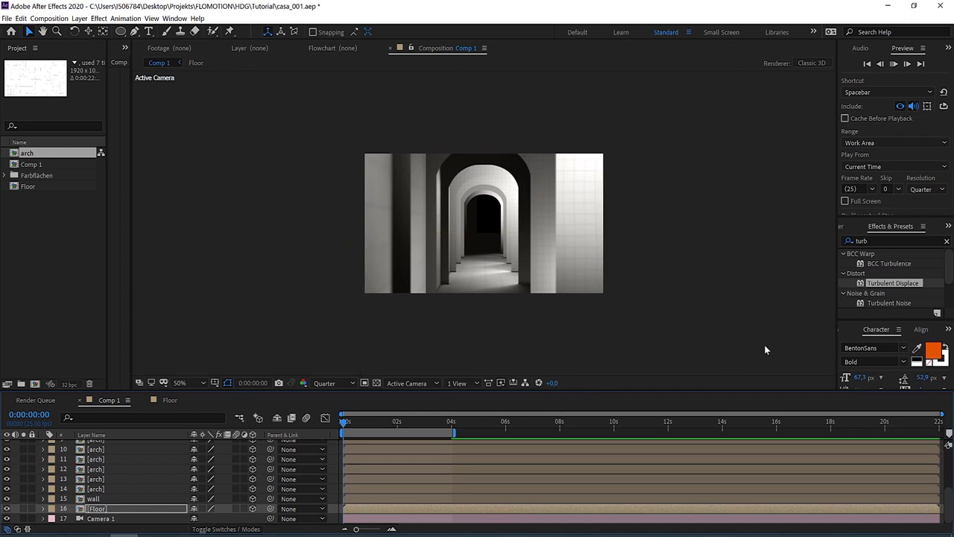
key("space")
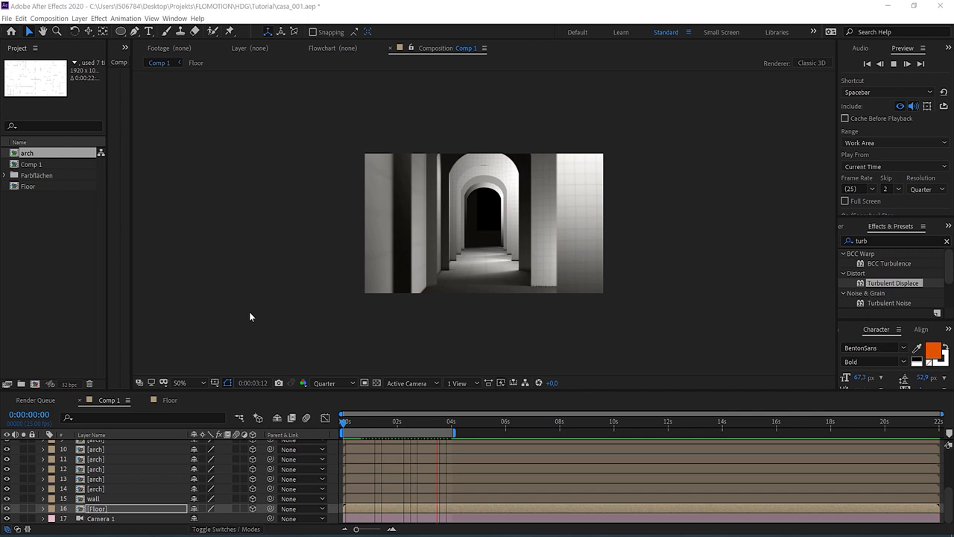
key("space")
key("space")
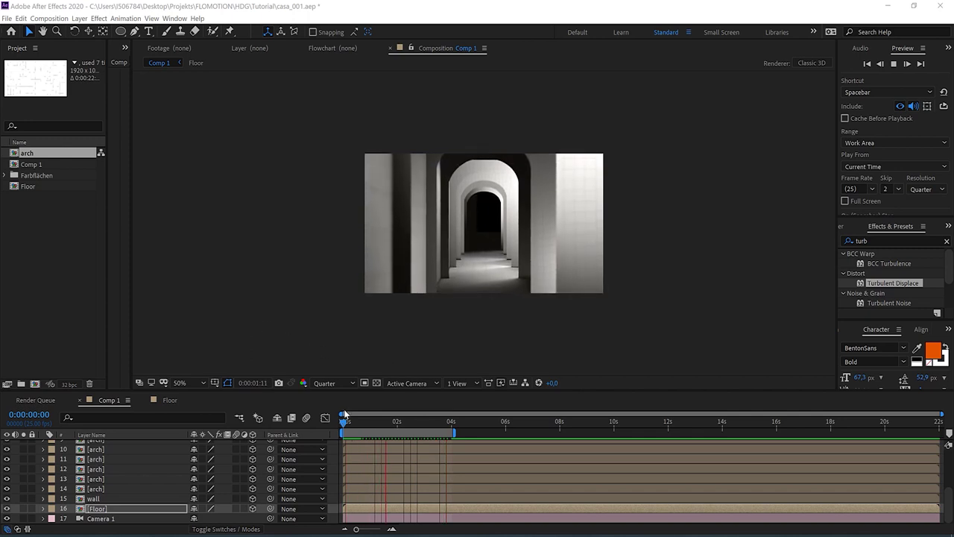
key("space")
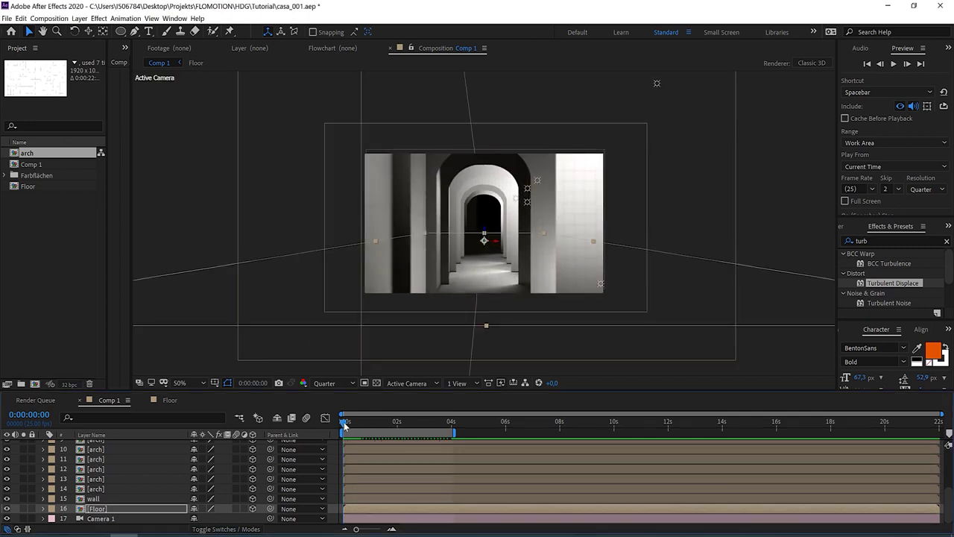
Turn on Depth of Field for Camera 1 and reopen its camera options for the blur settings.
left_click(101, 518)
left_click(43, 518)
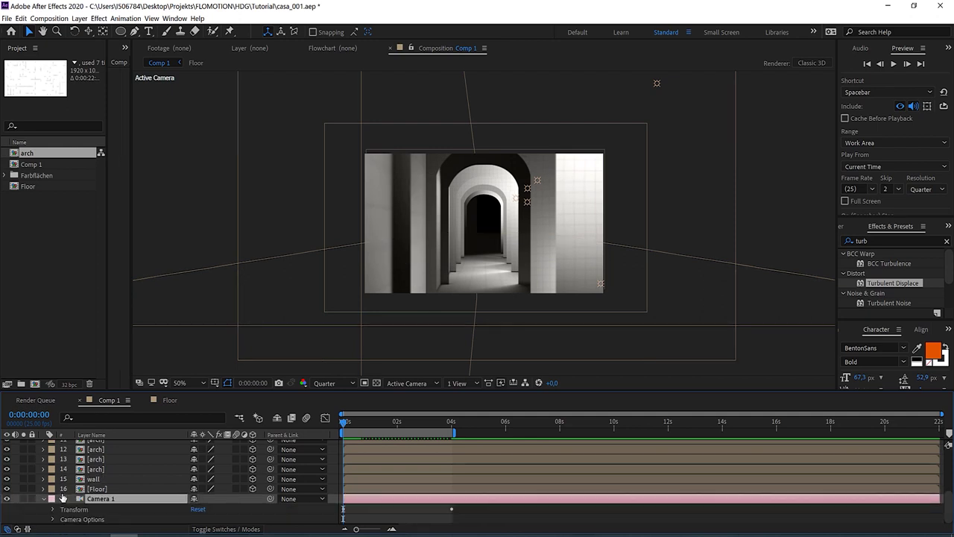
left_click(53, 520)
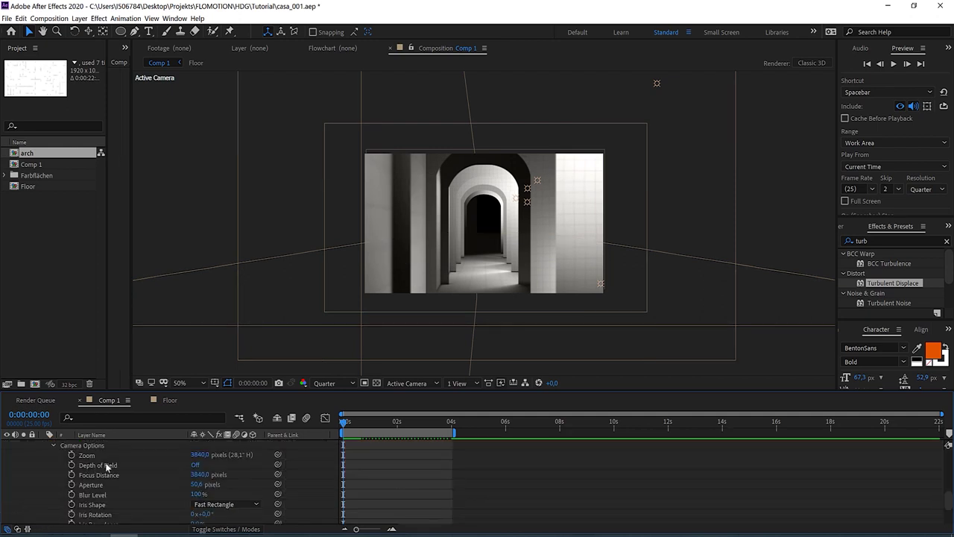
left_click(196, 465)
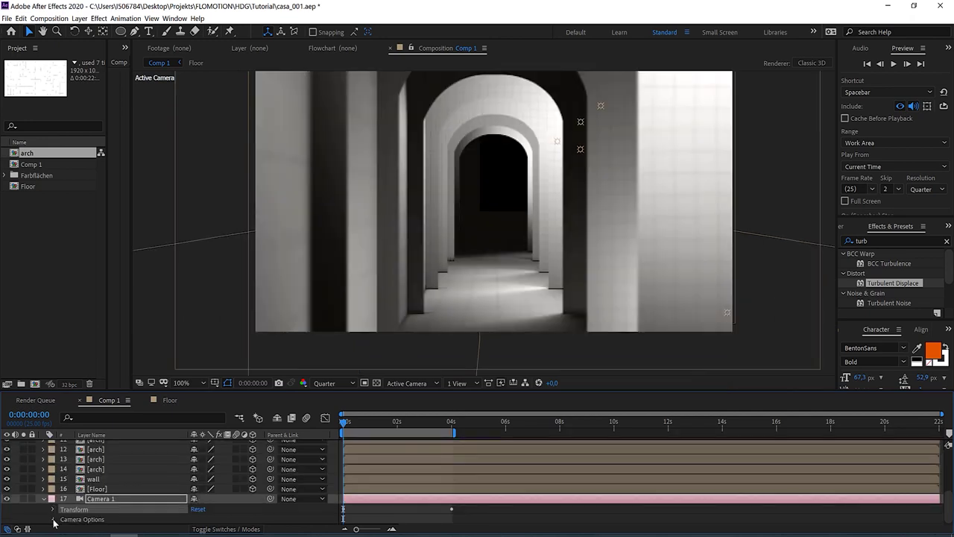
left_click(53, 519)
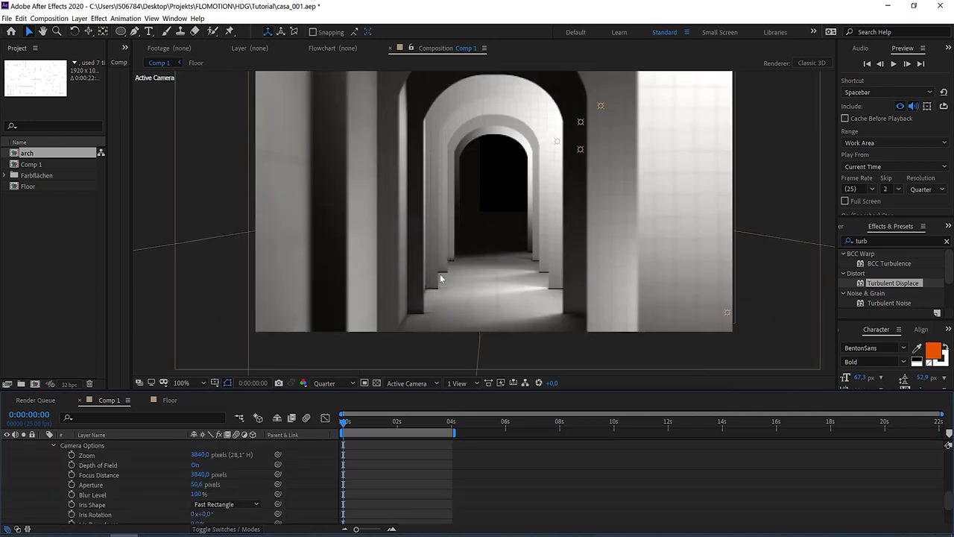
key("comma")
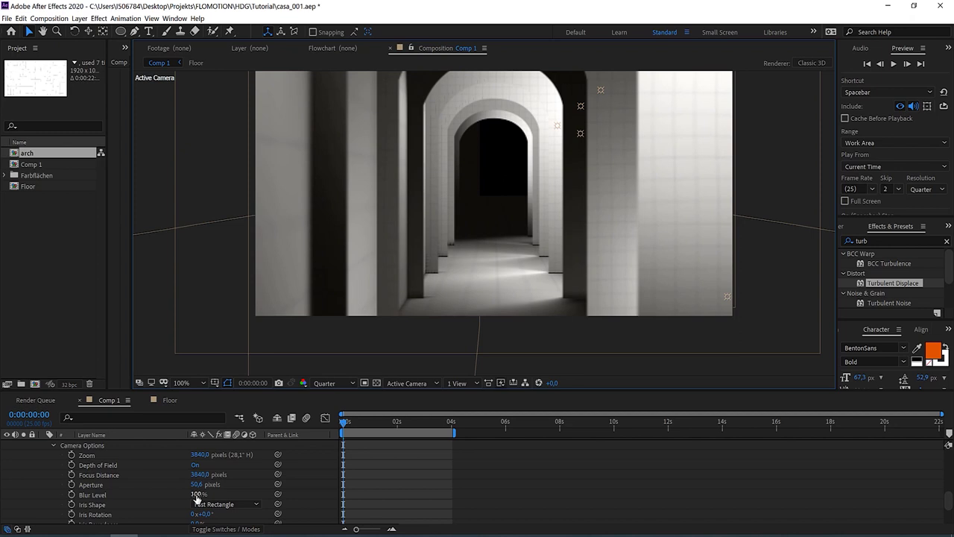
Raise Camera 1's aperture to 177.6 pixels and blur level to 272%, and keyframe Focus Distance from 2900 at 0 s to 4444 at 4 s.
left_click_drag(196, 498, 230, 485)
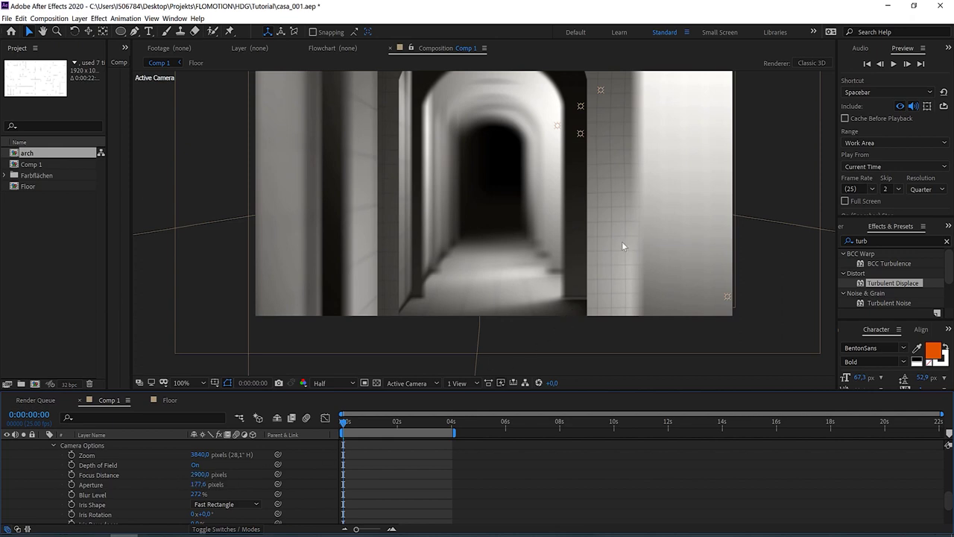
left_click(71, 475)
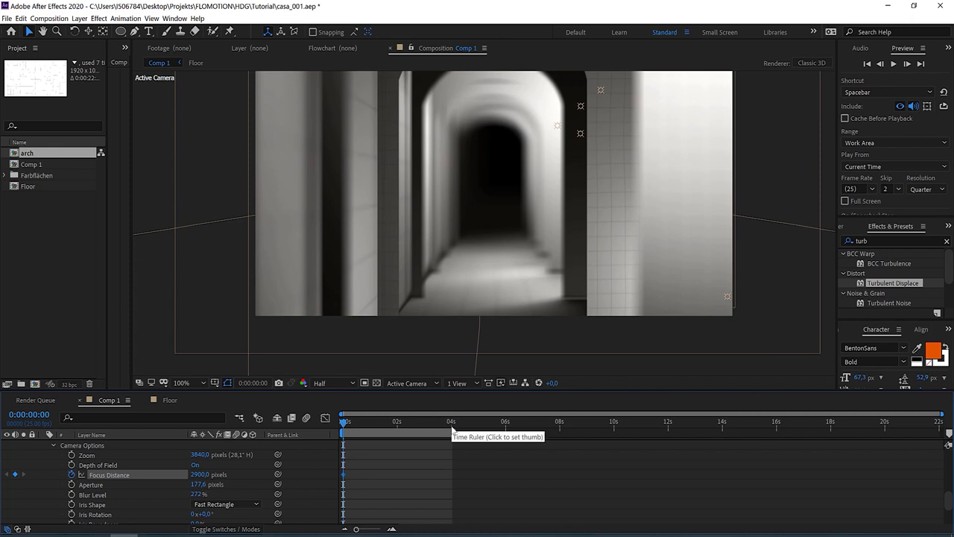
left_click(453, 426)
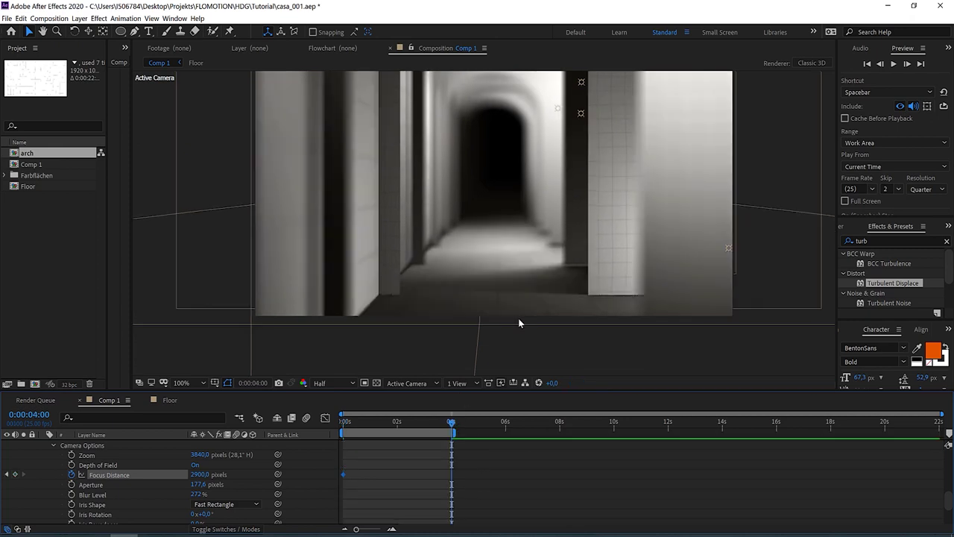
left_click_drag(220, 475, 522, 487)
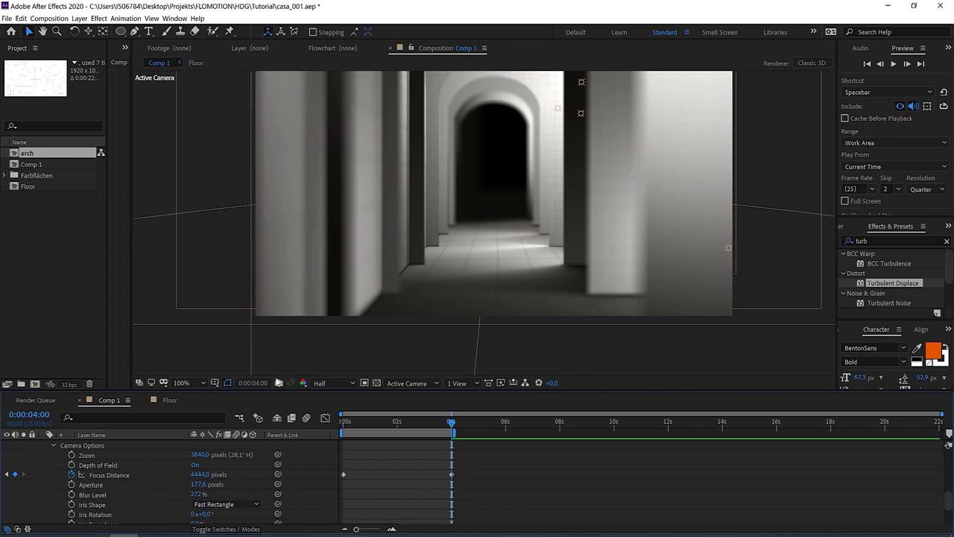
Set Camera 1's blur level to 122% and aperture to 122 pixels, and preview the focus animation.
left_click(196, 495)
key("Return")
left_click(198, 485)
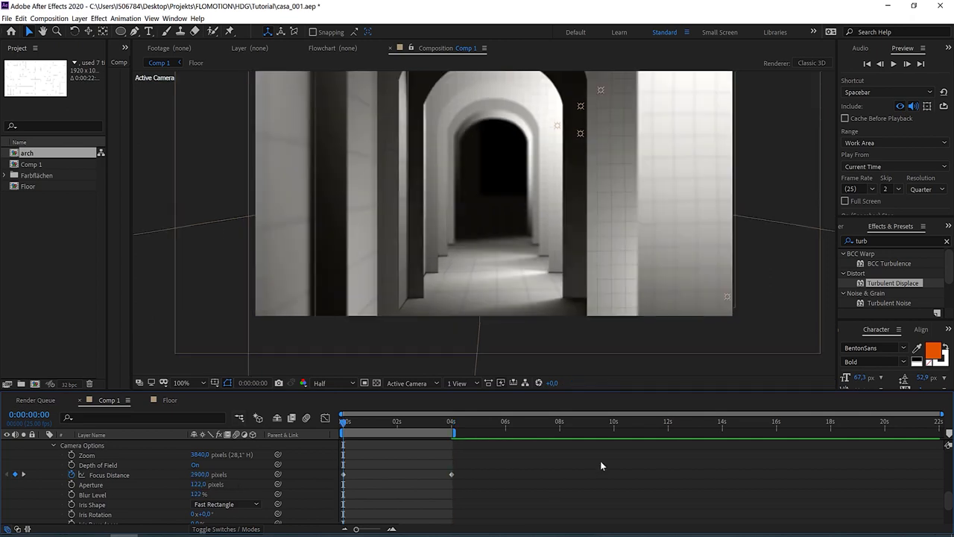
left_click(894, 64)
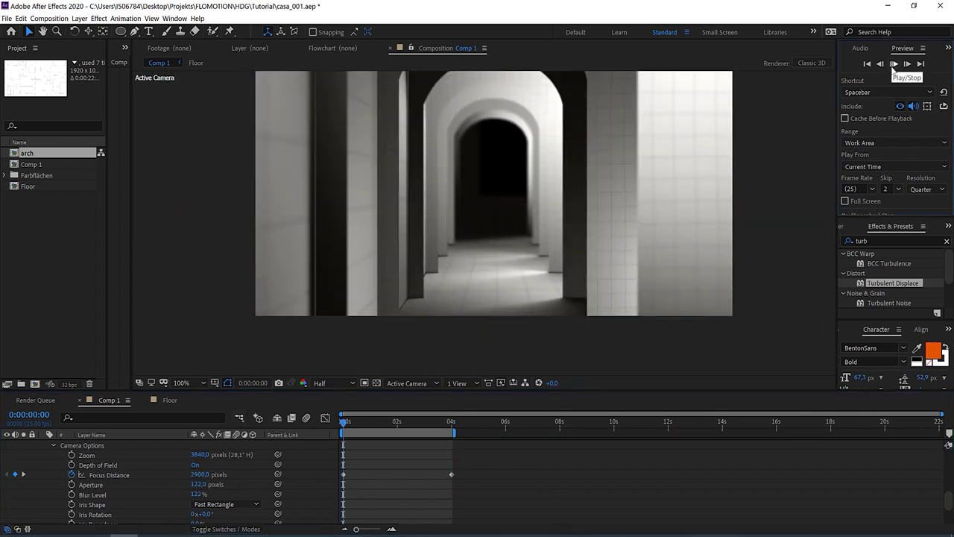
scroll(699, 308, "down", 2)
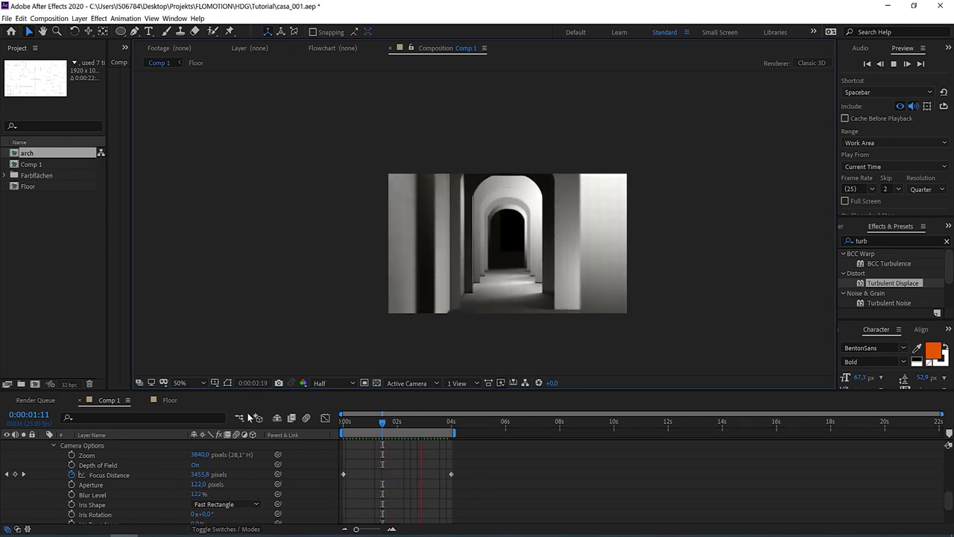
key("space")
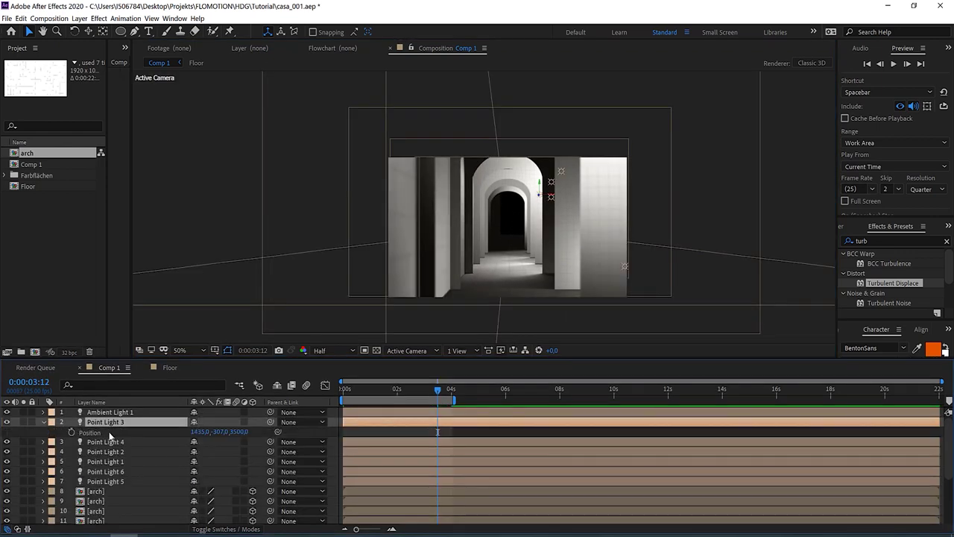
Solo Point Light 3 and keyframe its intensity at 10% on the 1-second mark, rising to 100% just after.
left_click(110, 422)
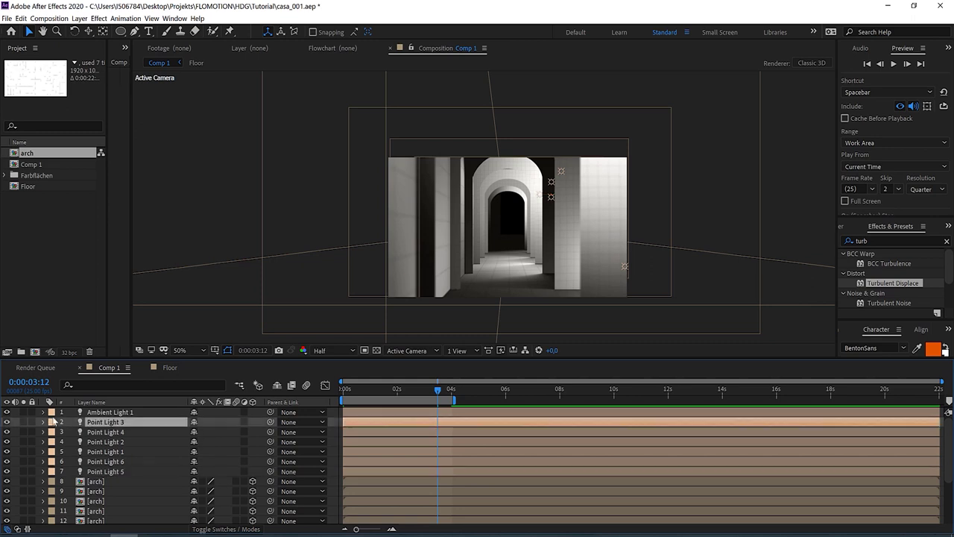
left_click(24, 422)
key("Home")
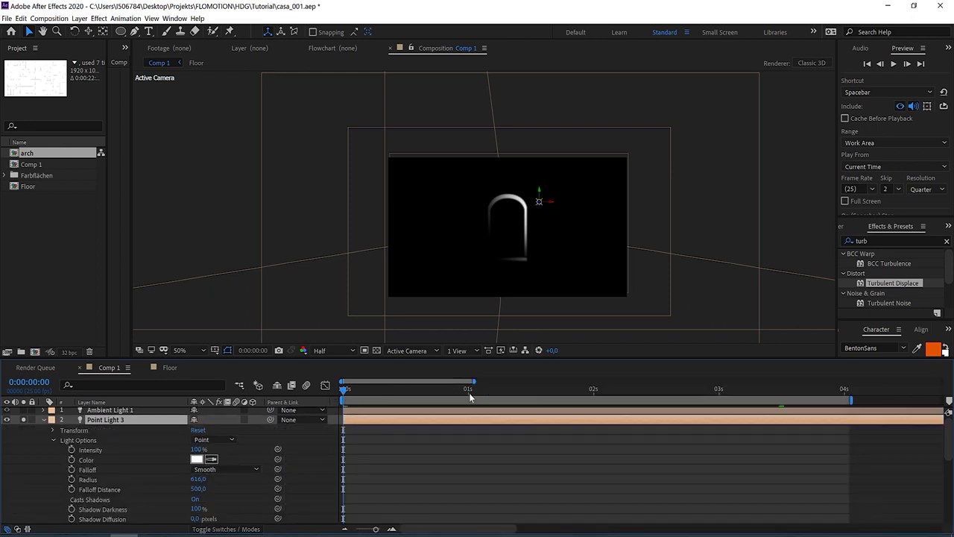
left_click(468, 390)
left_click(72, 450)
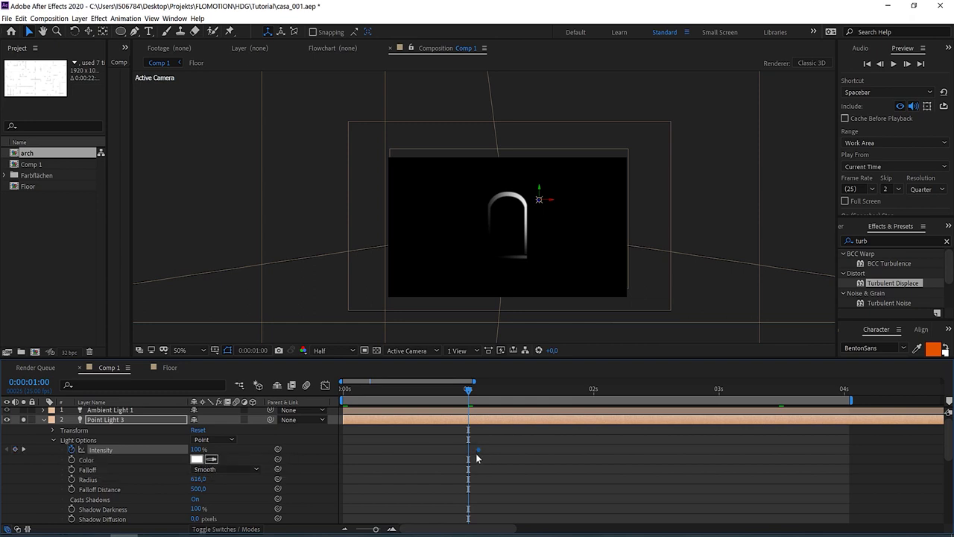
left_click_drag(196, 449, 160, 450)
left_click(198, 450)
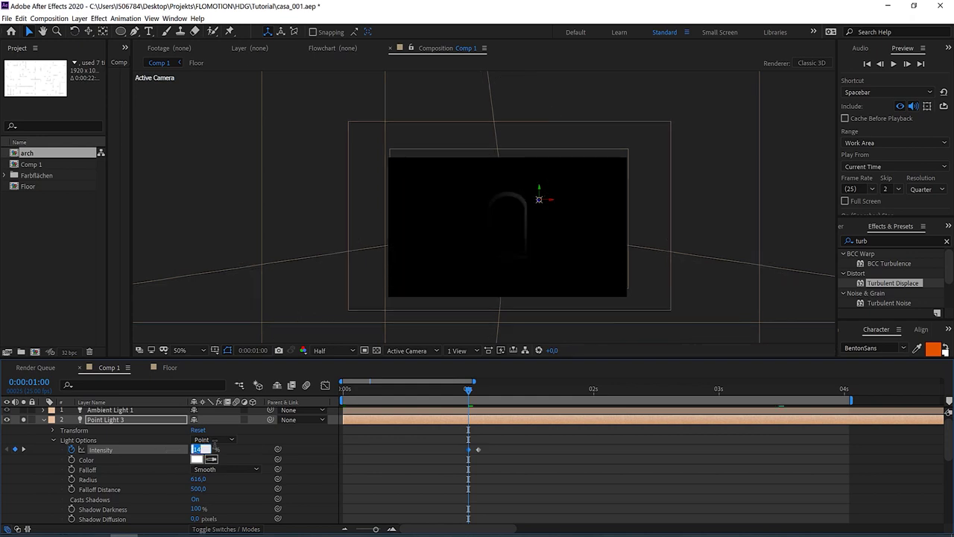
type("10")
key("Return")
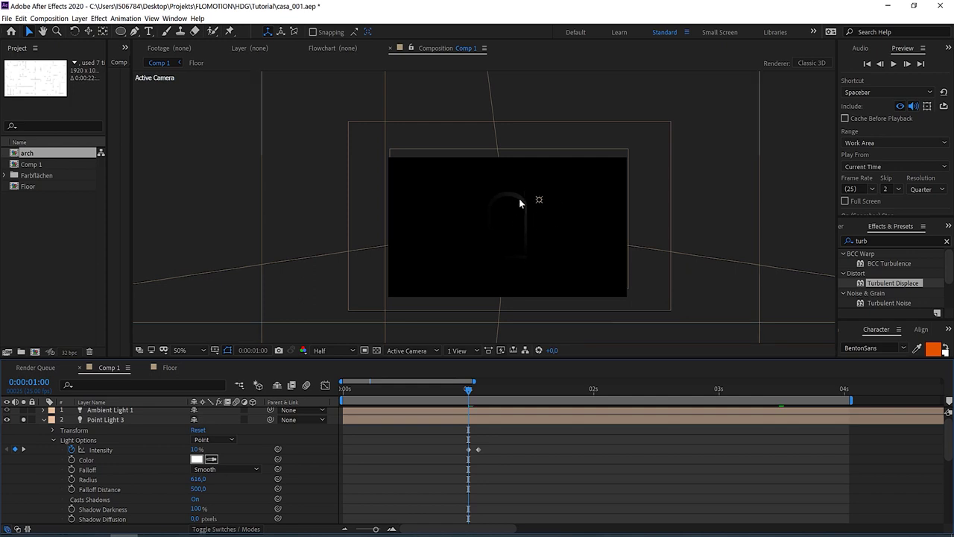
Solo Point Light 4 and keyframe its intensity at 8% on 0:00:01:11, with a second keyframe just after to switch it on.
left_click(522, 396)
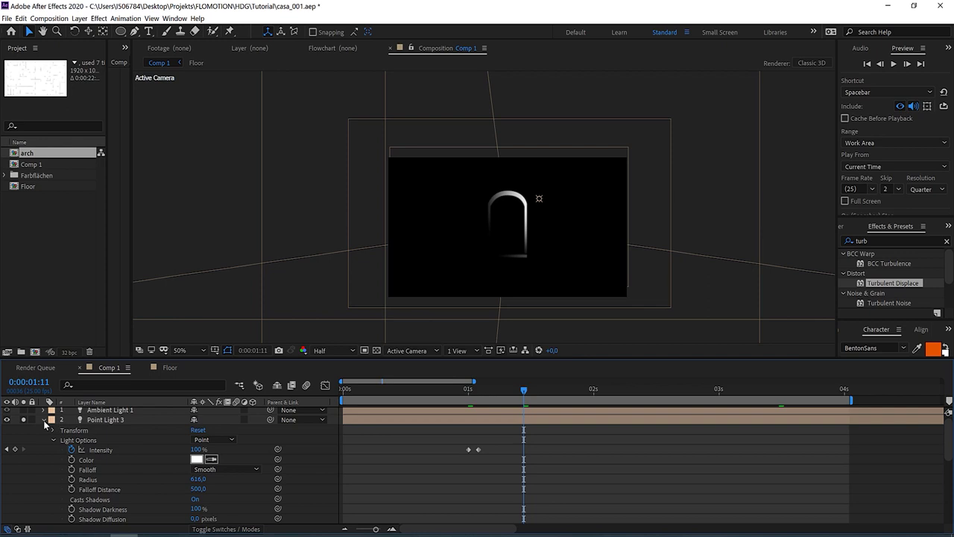
left_click(43, 421)
left_click(106, 433)
left_click(43, 426)
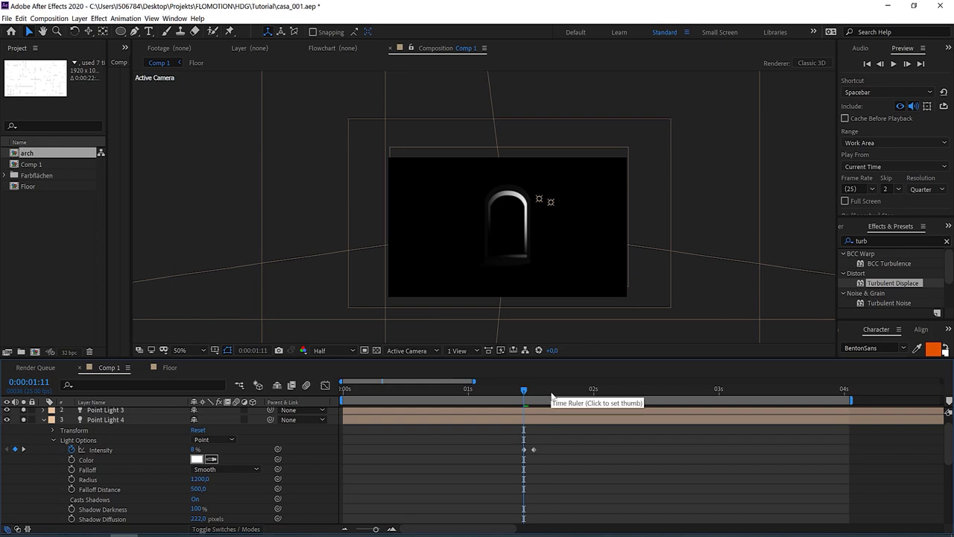
Keyframe Point Light 2's intensity from 12% to 90% at about 1:16, and bring Point Light 1's intensity up to 100% at 1:22.
left_click(549, 396)
left_click(44, 421)
left_click(23, 431)
left_click(44, 410)
left_click(44, 431)
left_click(72, 450)
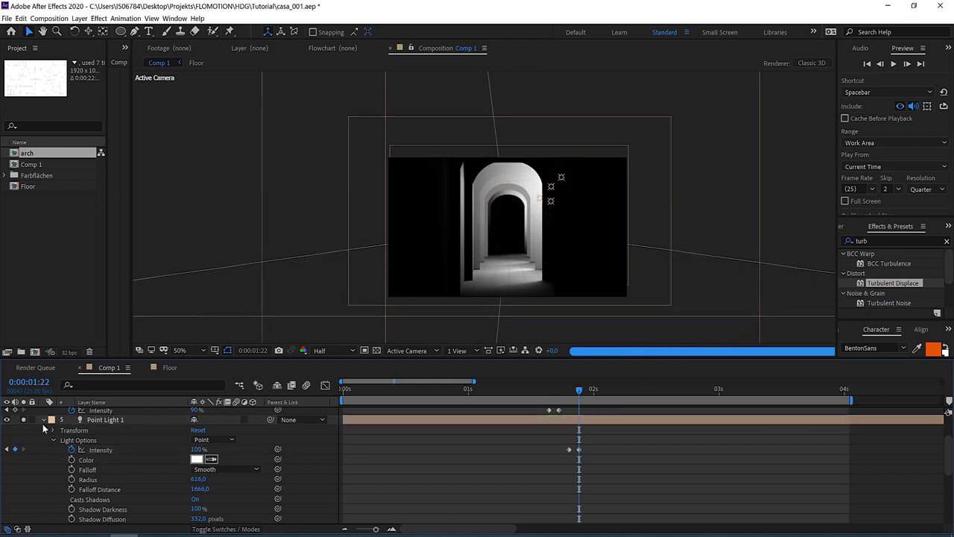
Turn off solo on the point lights, collapse the layers' properties, and preview the light sequence from the start.
left_click(44, 420)
left_click(624, 395)
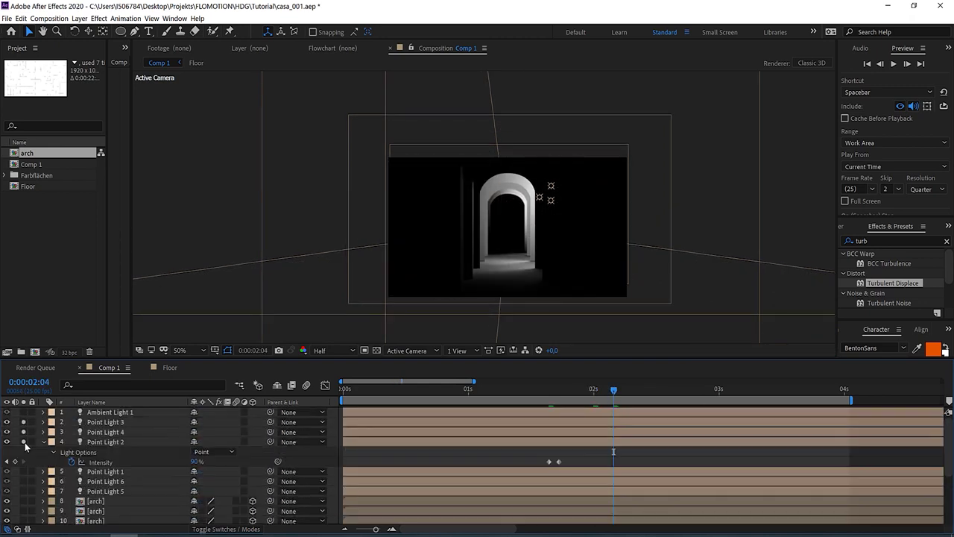
left_click_drag(23, 441, 23, 422)
left_click(344, 391)
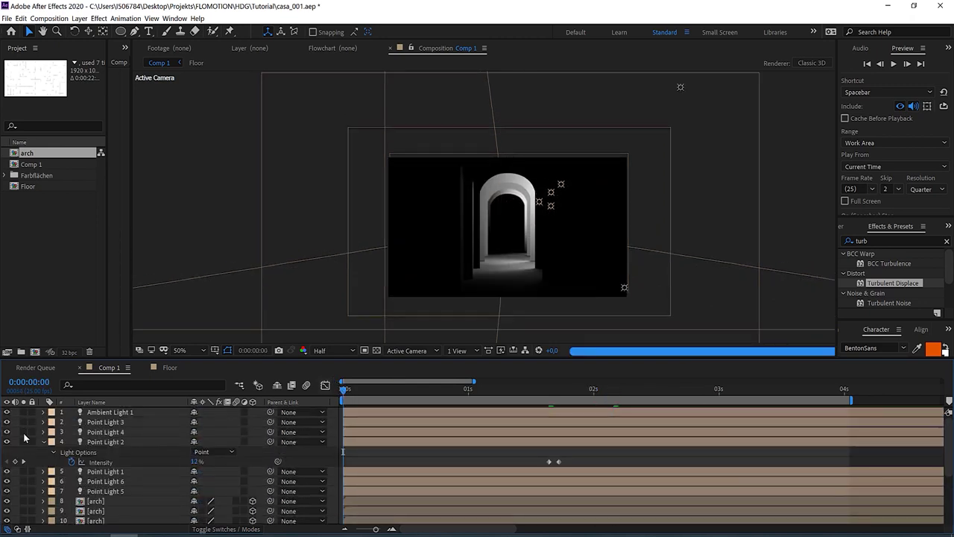
key("u")
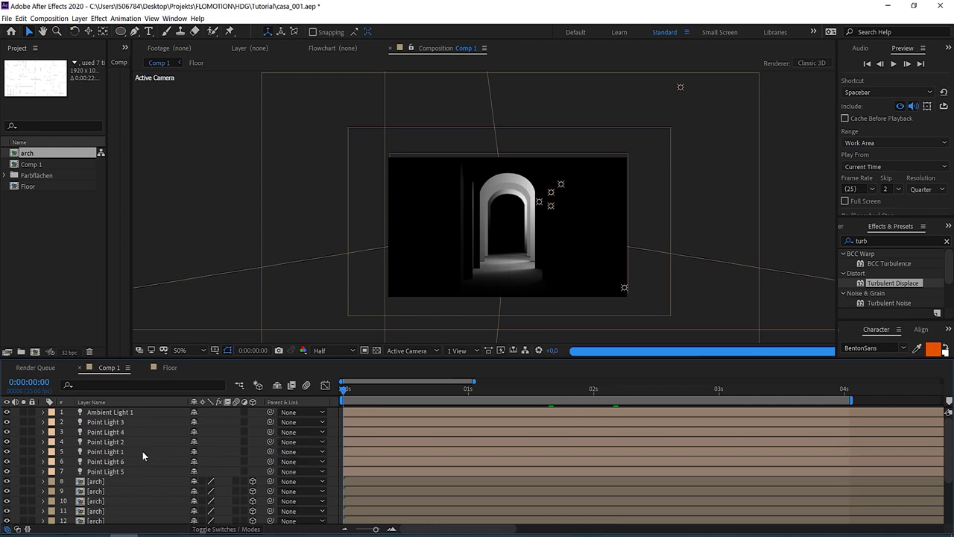
key("space")
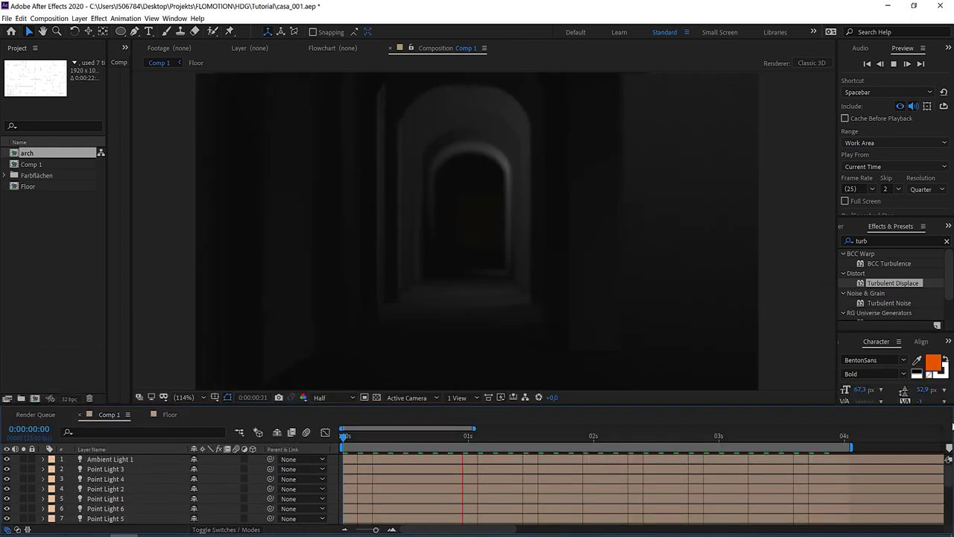